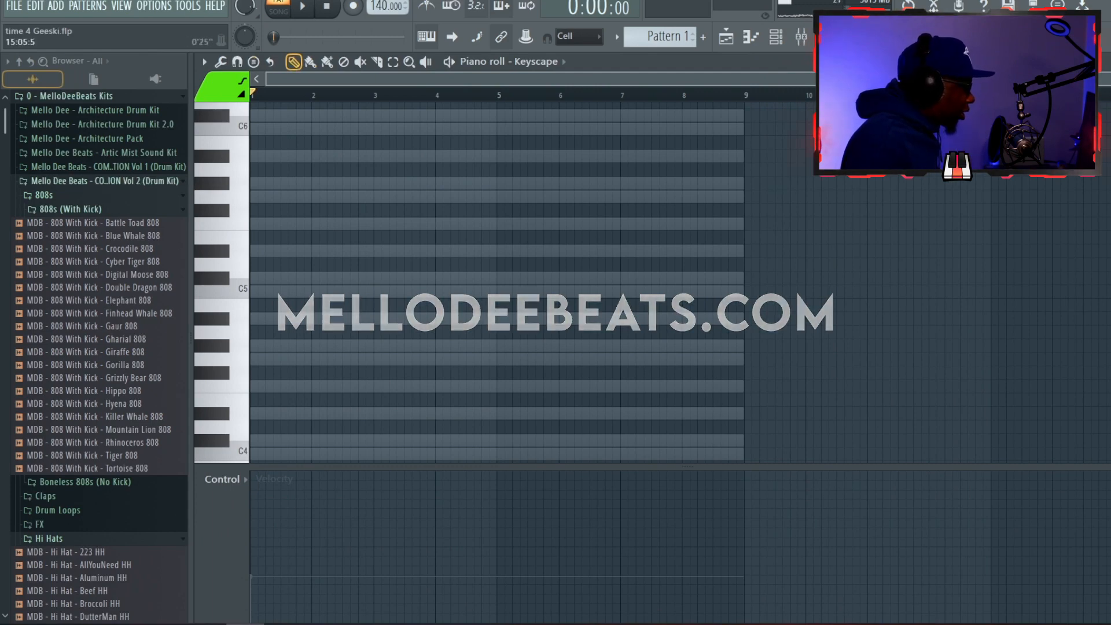
Place an F3 note at the start of bar 1 and lengthen it to three and a half bars.
left_click_drag(1107, 79, 709, 79)
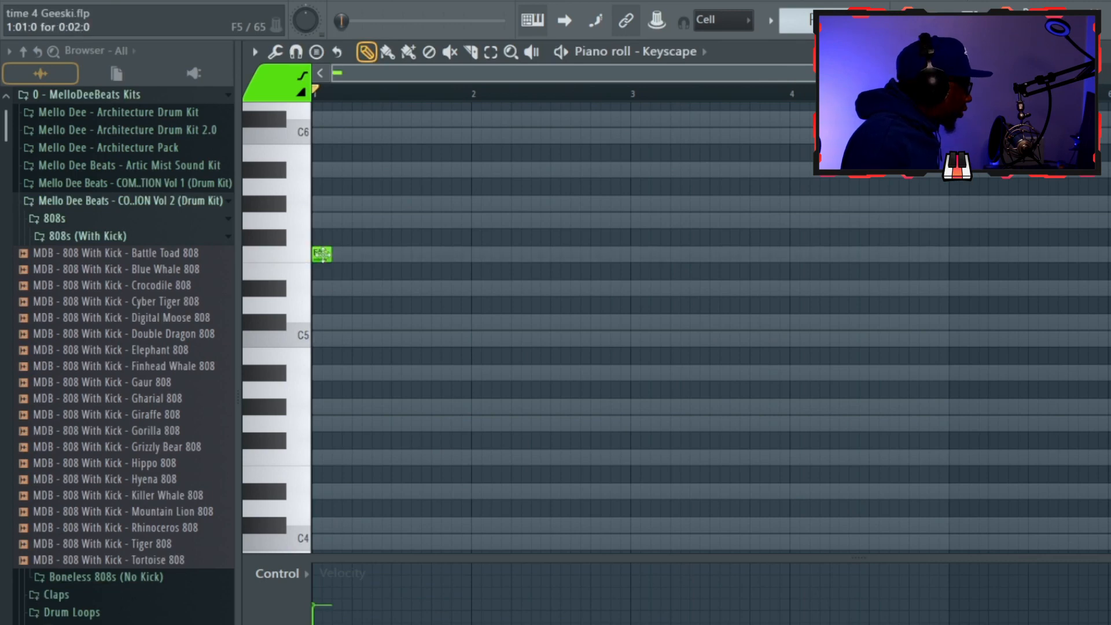
scroll(341, 274, "down", 9)
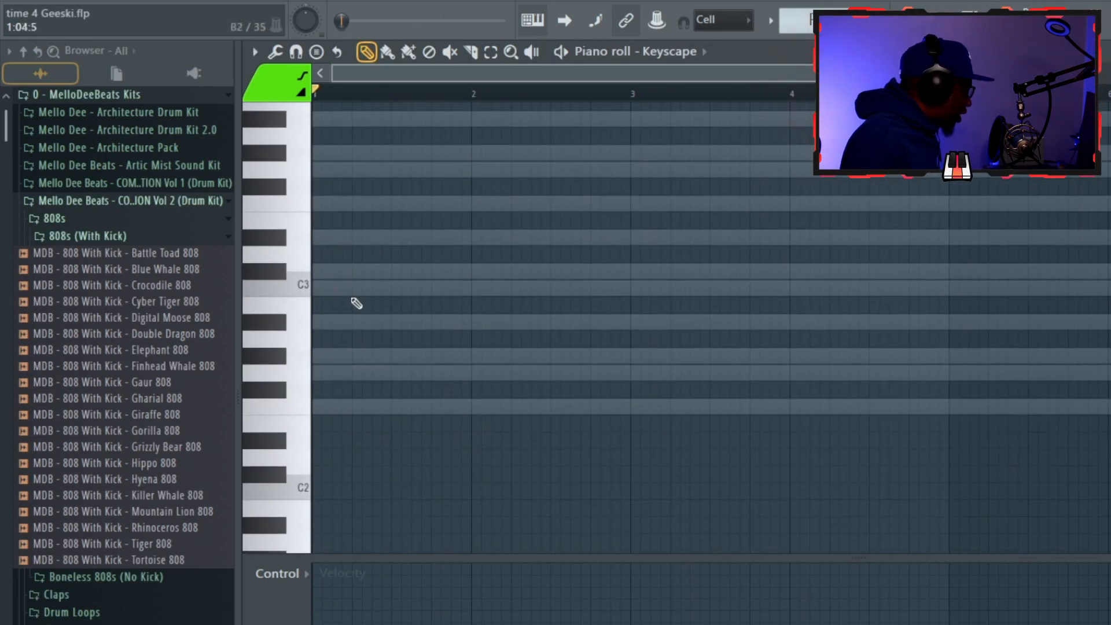
scroll(356, 303, "up", 1)
left_click(318, 457)
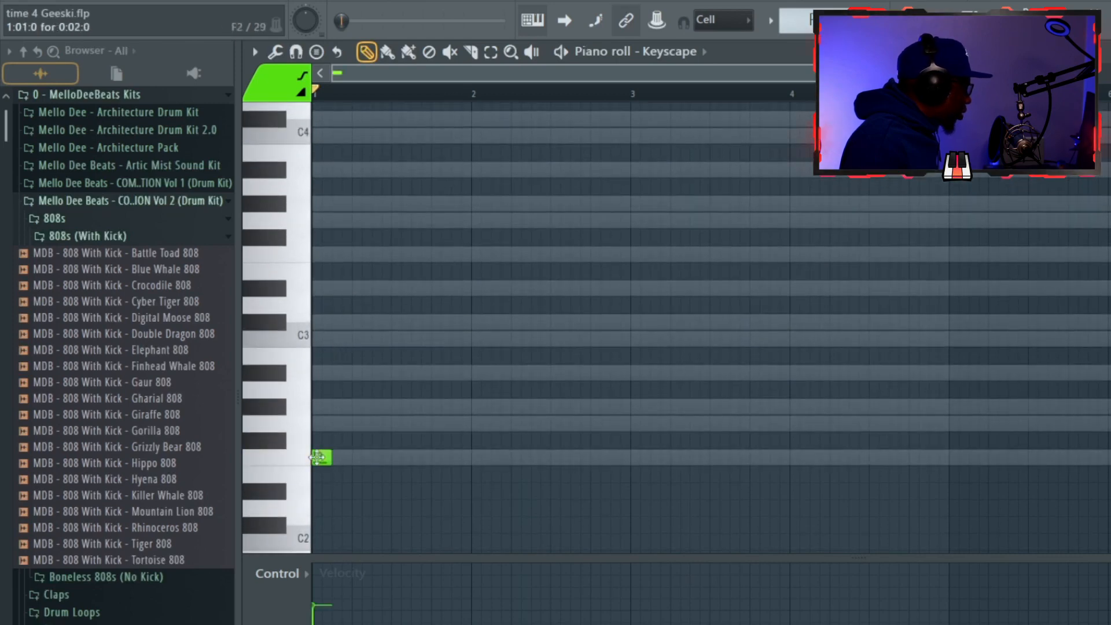
left_click(328, 256)
left_click_drag(330, 259, 789, 264)
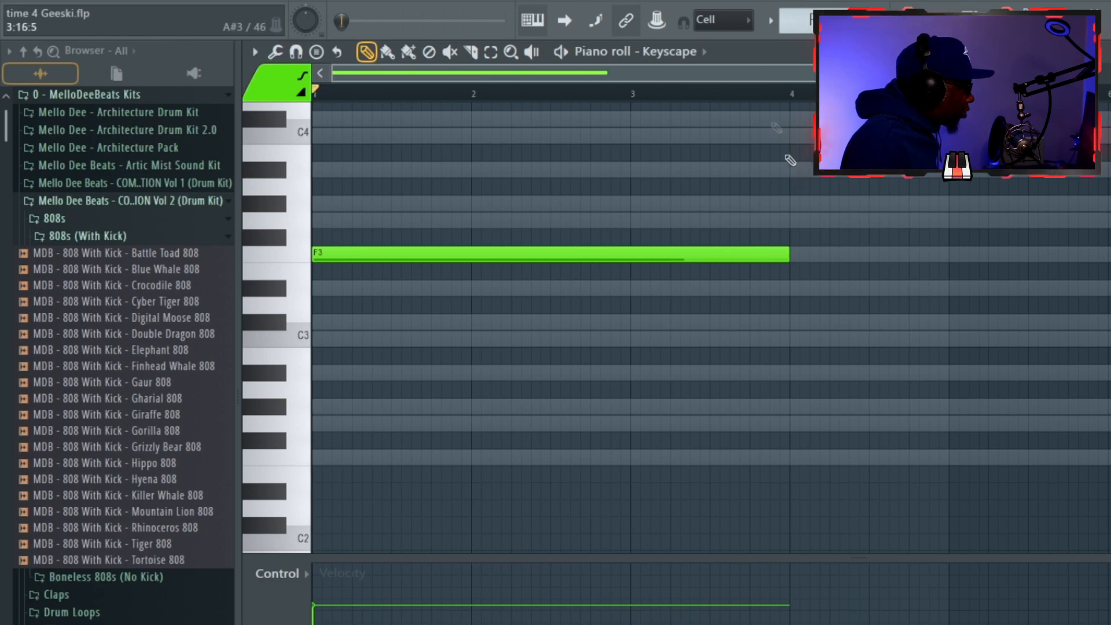
key("space")
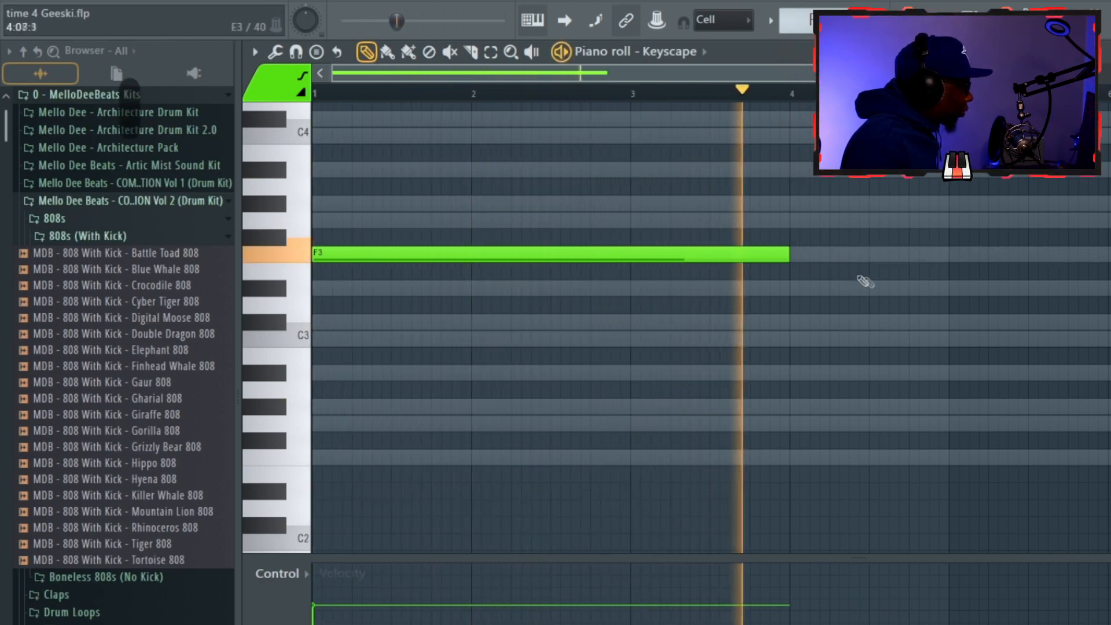
key("space")
left_click_drag(788, 255, 866, 256)
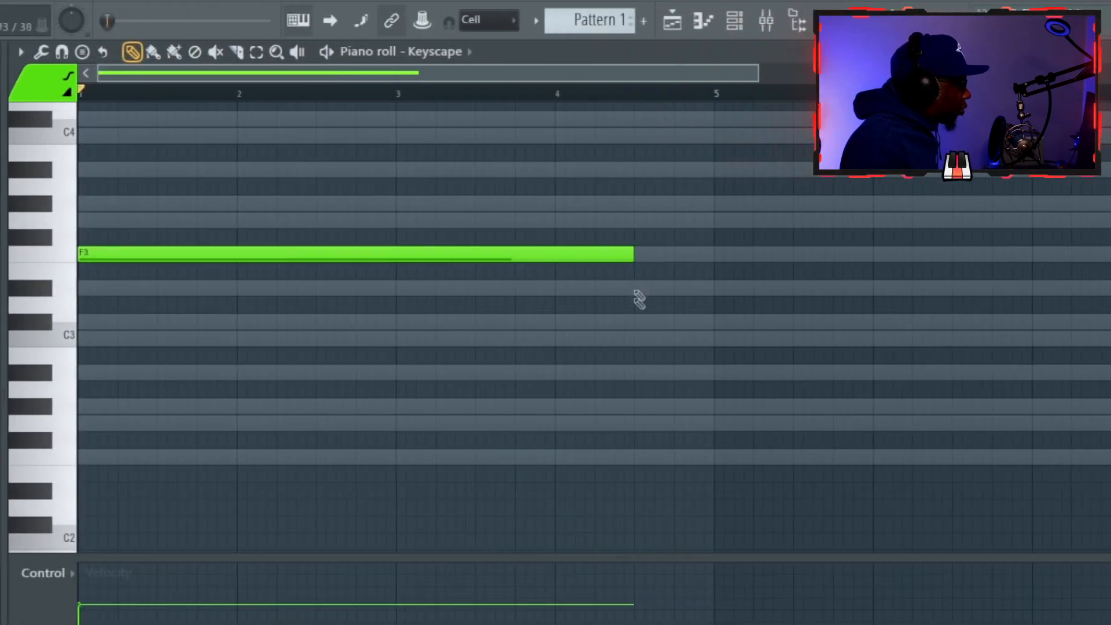
left_click(637, 320)
right_click(638, 321)
left_click(642, 337)
right_click(642, 337)
left_click(640, 321)
right_click(641, 321)
left_click(642, 337)
right_click(642, 338)
left_click(641, 321)
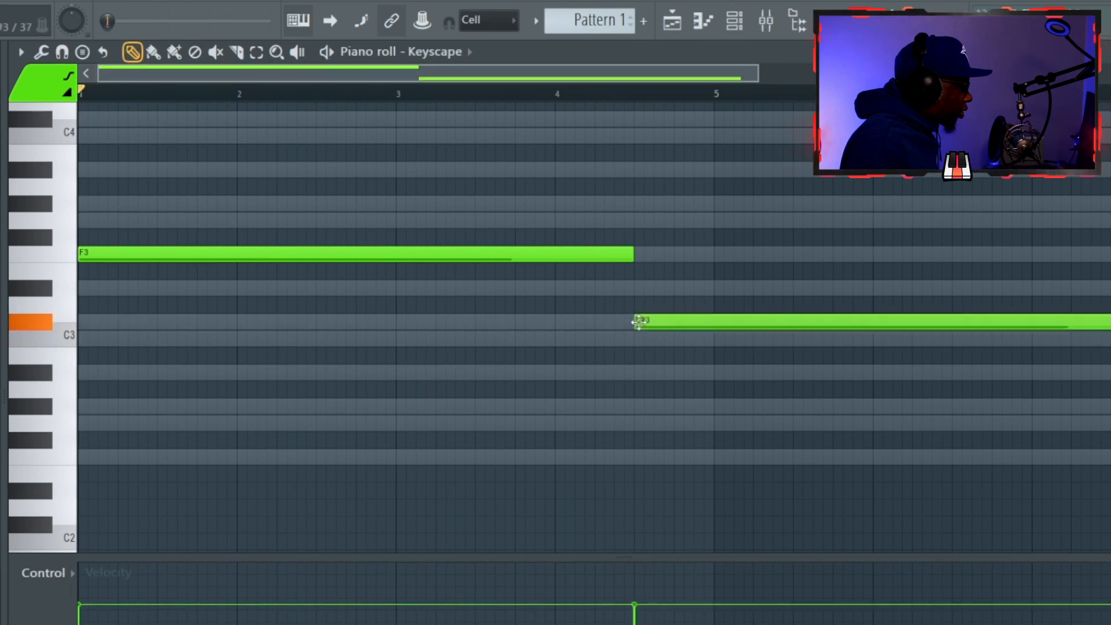
right_click(640, 321)
Place a half-bar C#3 note directly after the long F3 note and play the bass line.
left_click(637, 336)
left_click_drag(1110, 338, 712, 337)
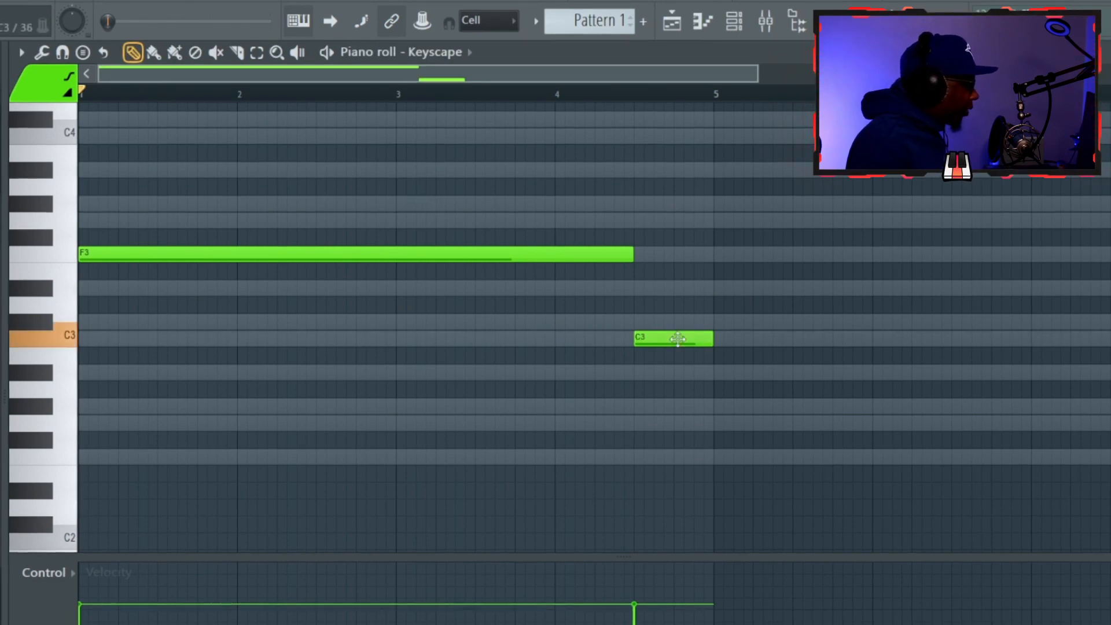
left_click_drag(650, 332, 641, 321)
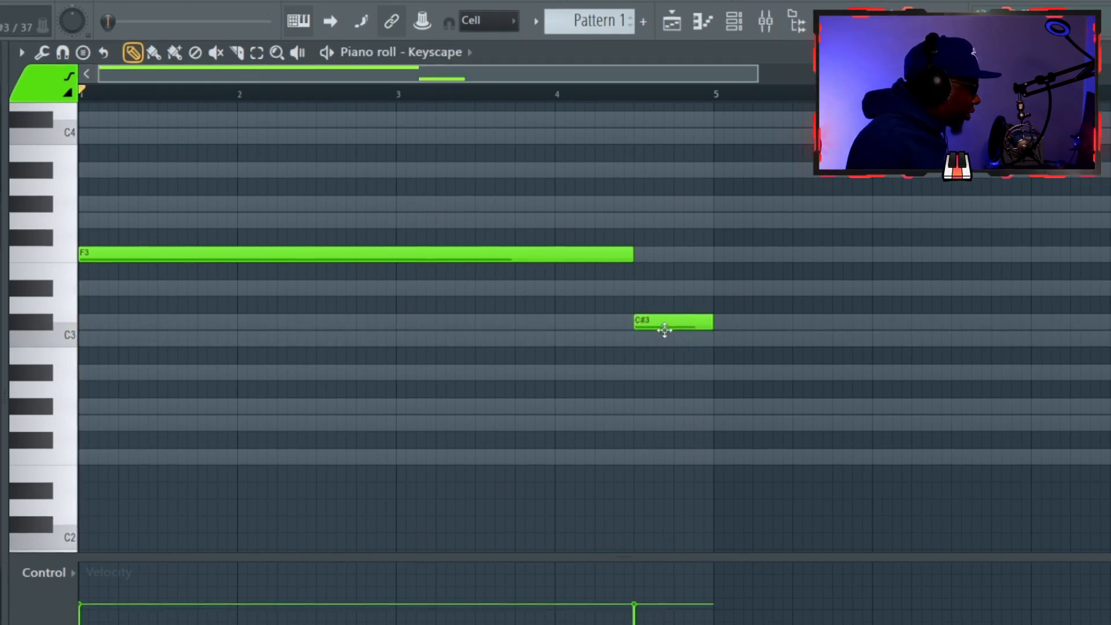
right_click(665, 327)
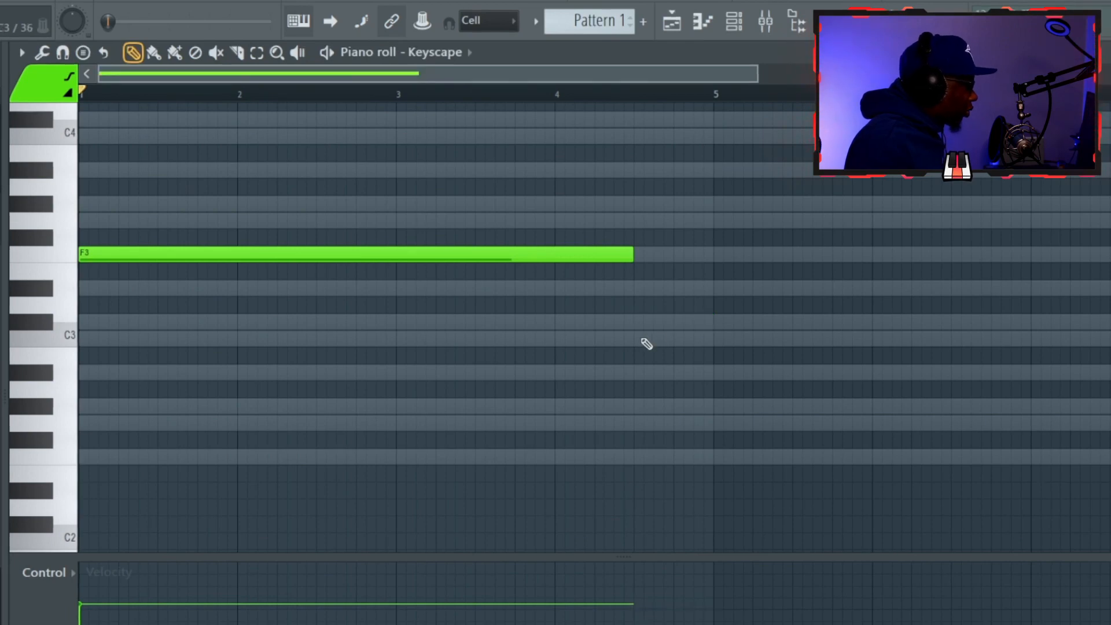
left_click(641, 339)
right_click(662, 341)
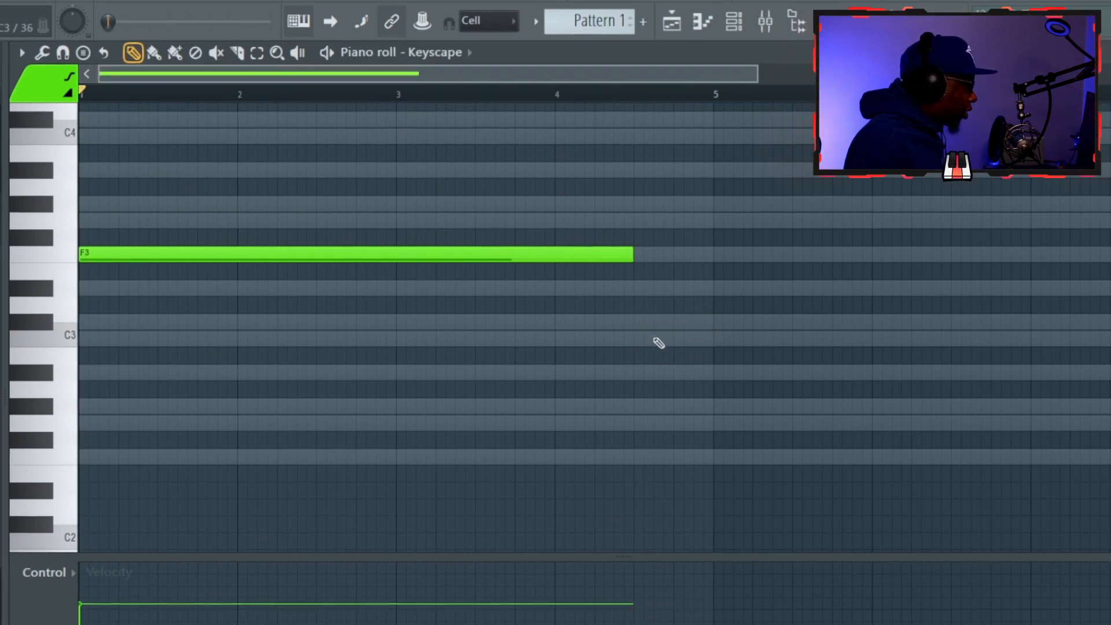
left_click(643, 323)
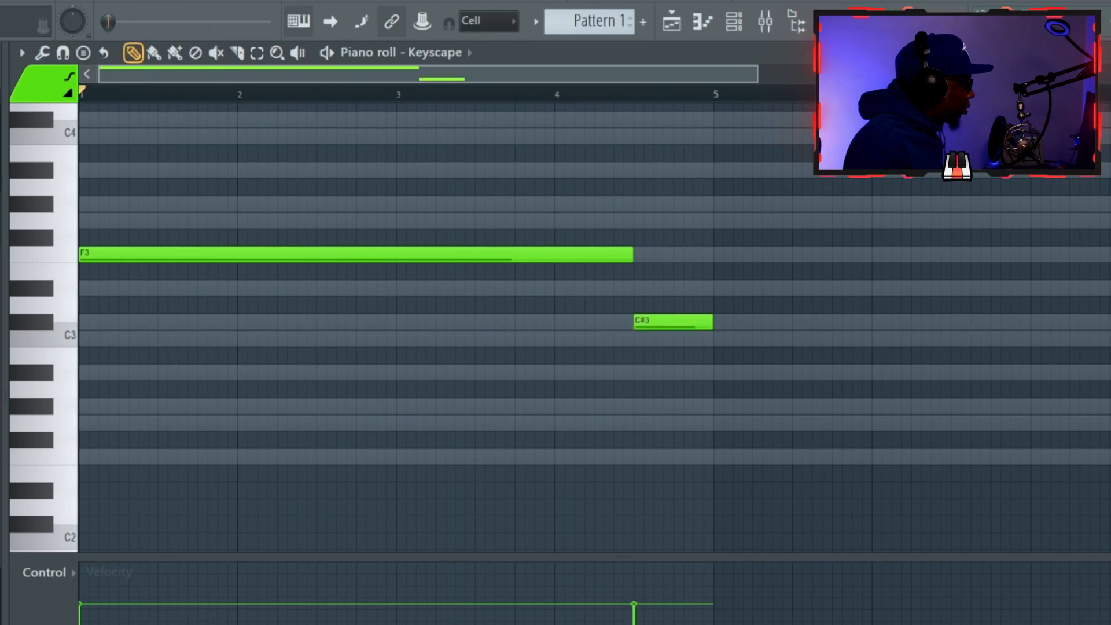
key("space")
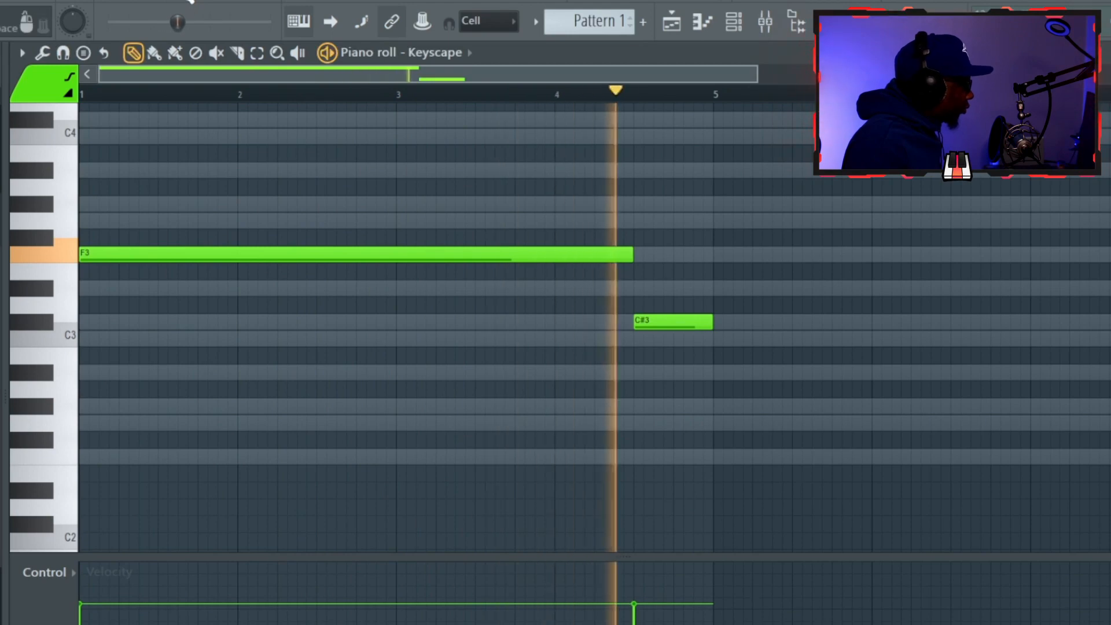
key("space")
Duplicate both bass notes one octave higher, as F4 and C#4.
scroll(119, 396, "up", 5)
scroll(121, 347, "down", 3)
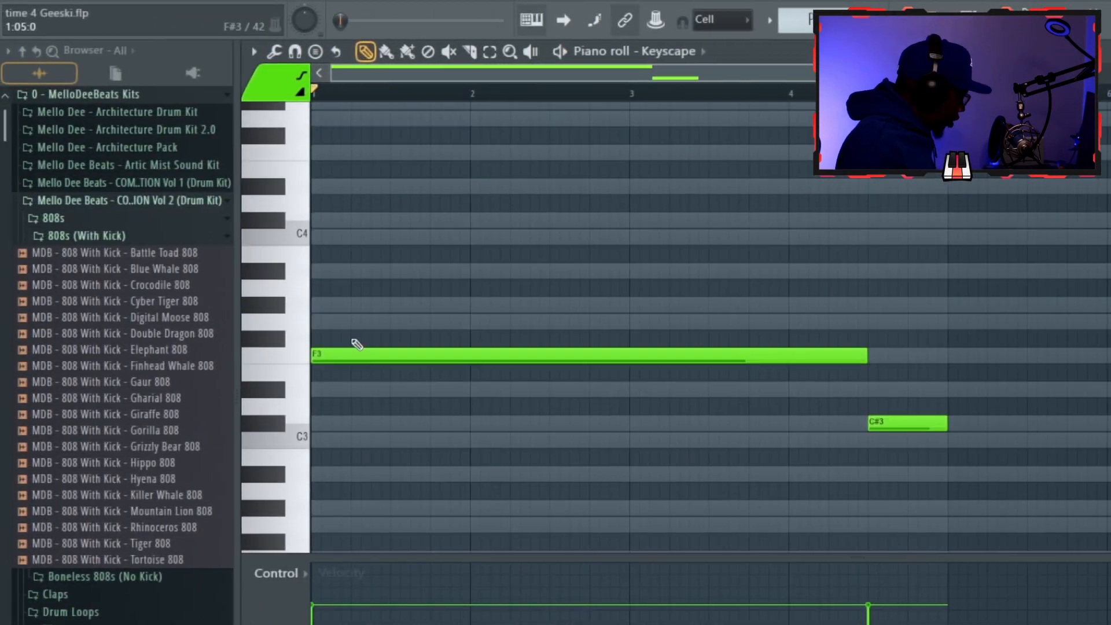
key("ctrl+a")
mouse_move(368, 354)
left_mouse_down()
mouse_move(333, 298)
mouse_move(338, 369)
left_mouse_up()
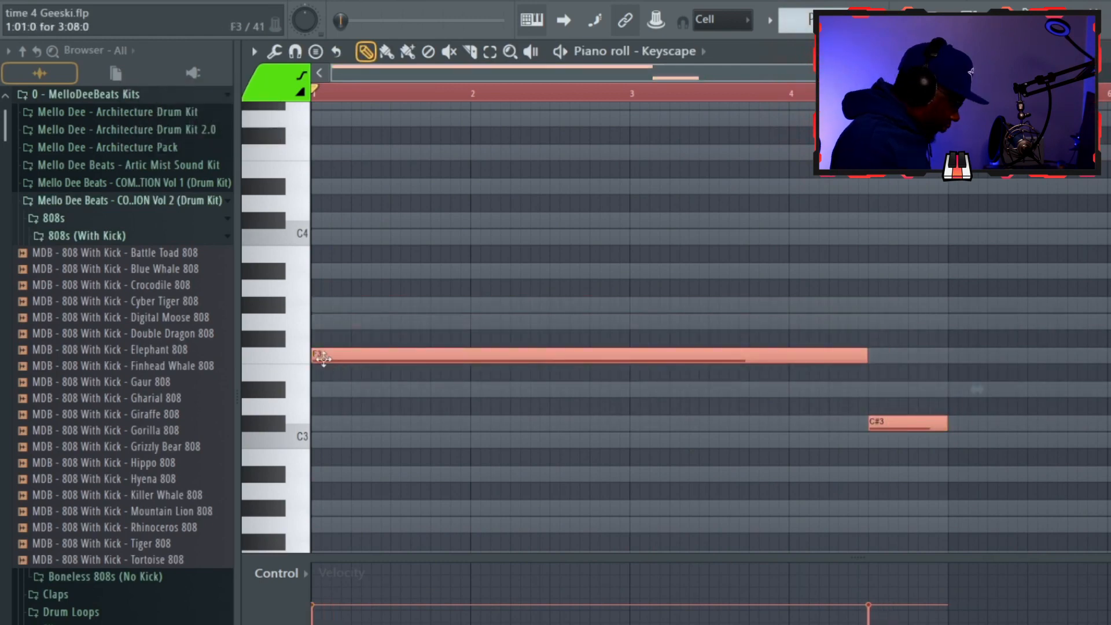
key("ctrl+Up")
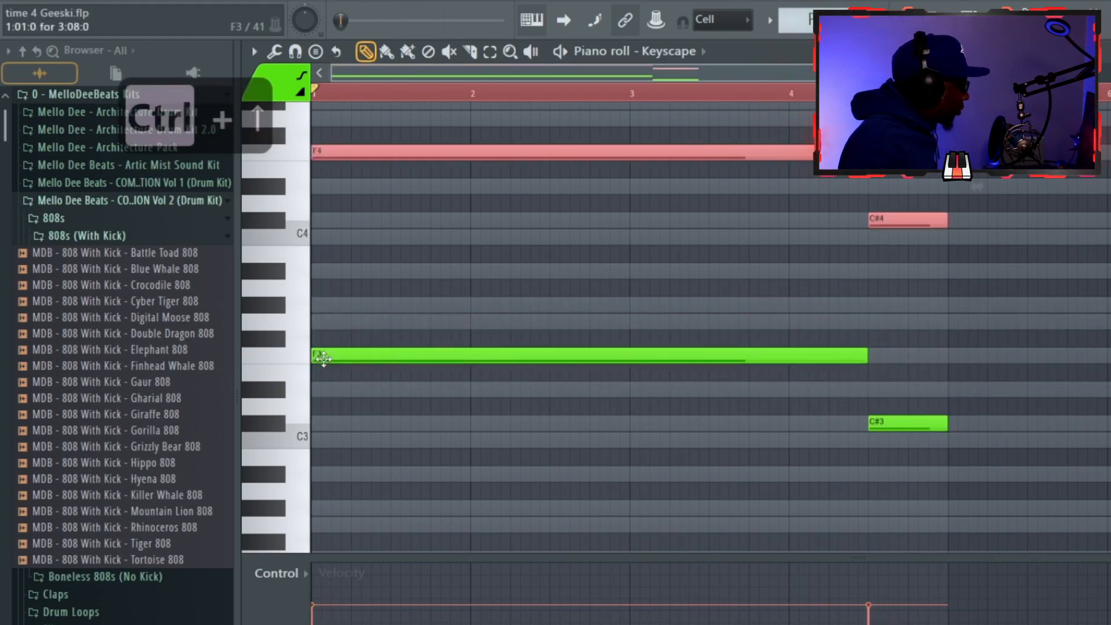
scroll(357, 249, "up", 4)
Delete the upper C#4 note and lengthen F4 to four full bars.
key("space")
left_click(843, 389)
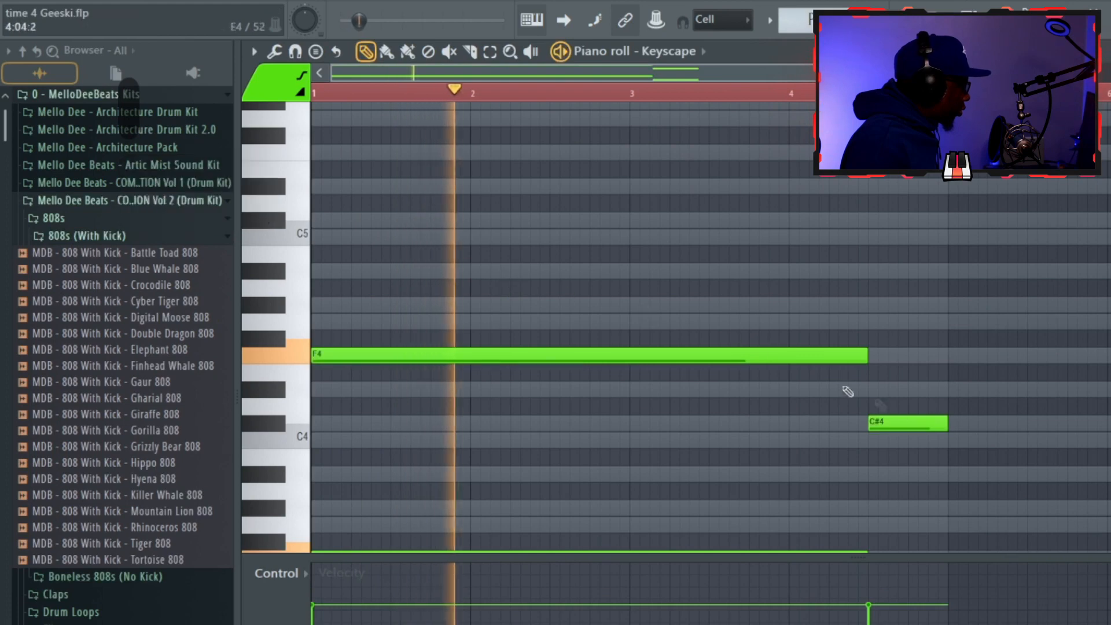
right_click(908, 423)
left_click_drag(868, 356, 948, 357)
key("space")
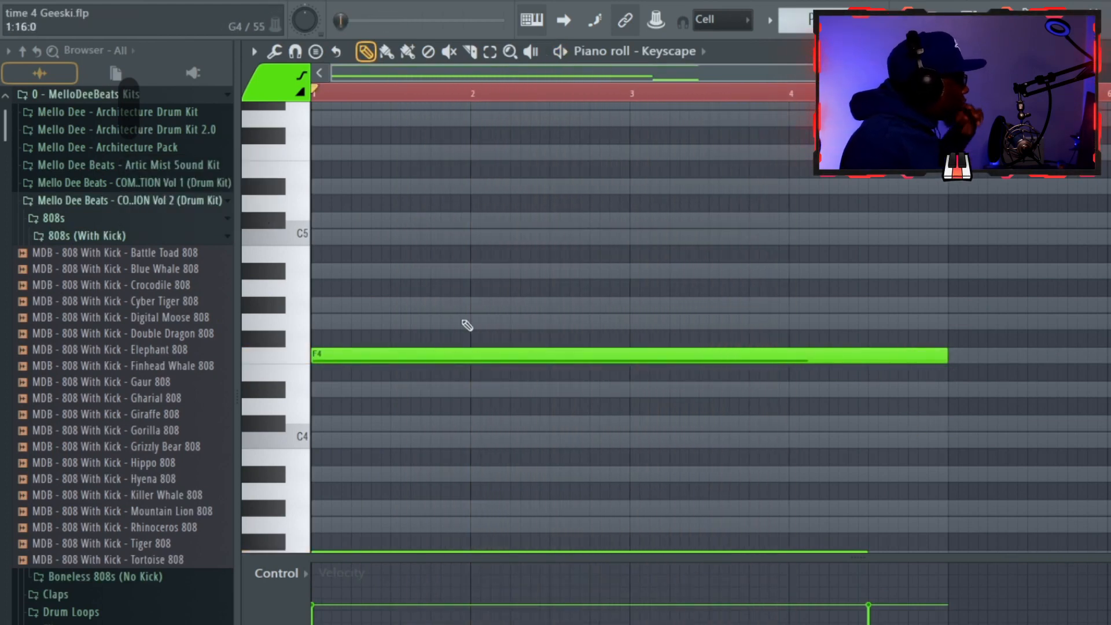
Add a two-bar G#4 note at bar 1 followed by a two-bar G4 note at bar 3.
left_click(339, 308)
left_click_drag(946, 305, 643, 321)
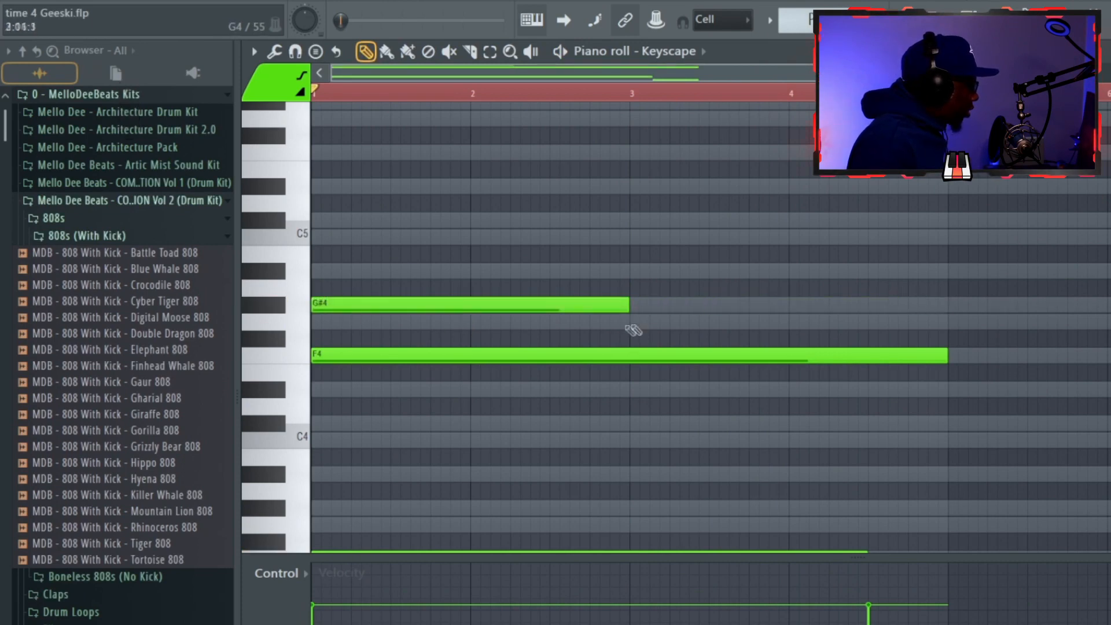
left_click(314, 236)
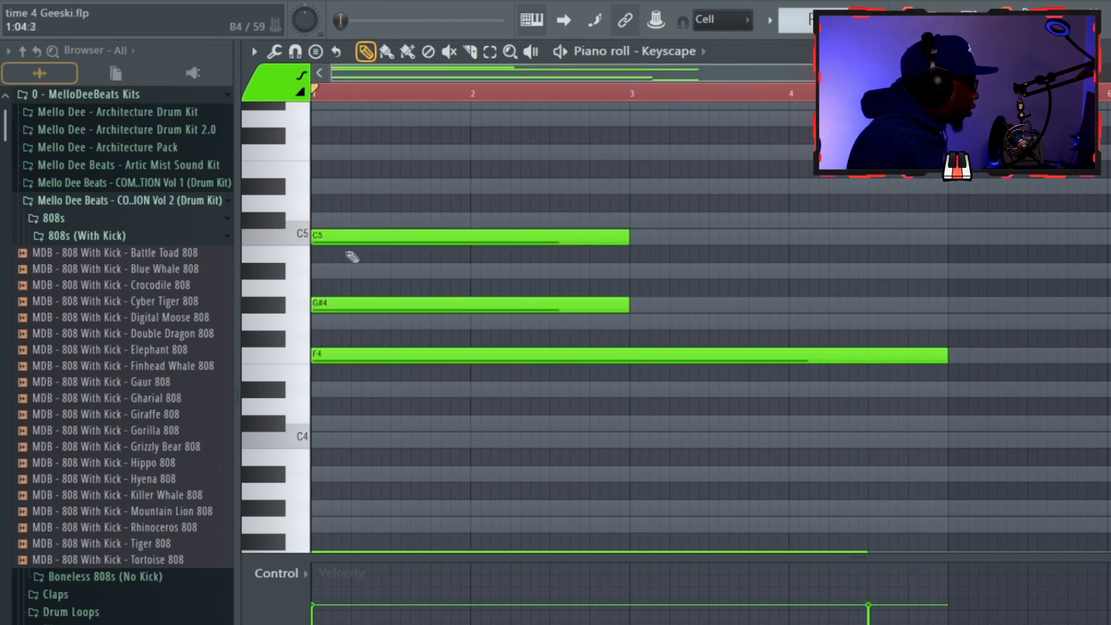
right_click(363, 242)
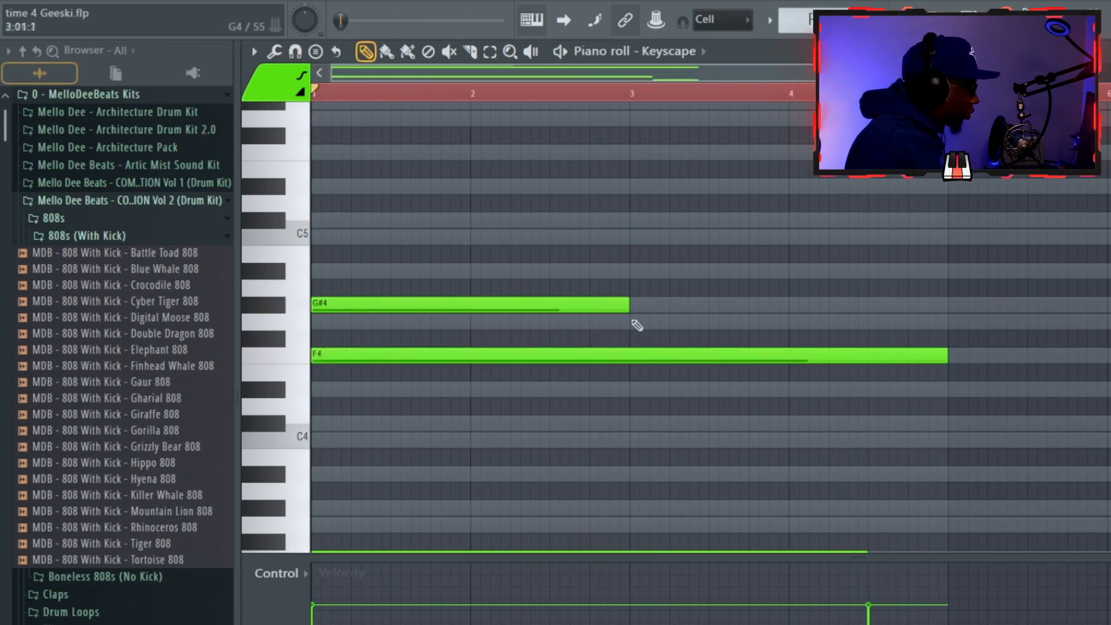
left_click(636, 322)
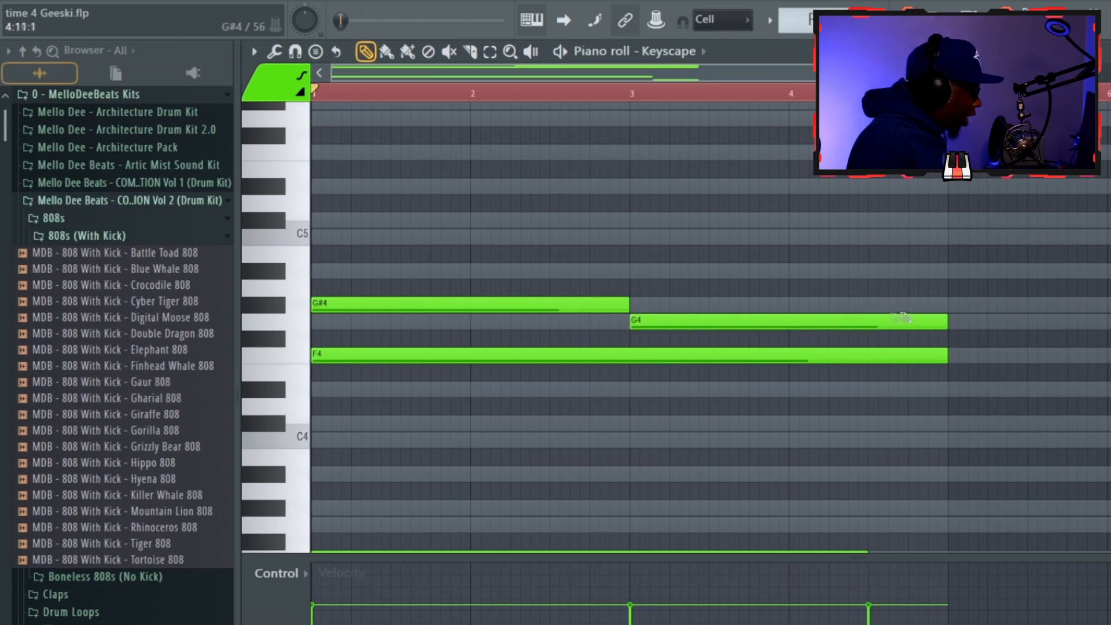
key("space")
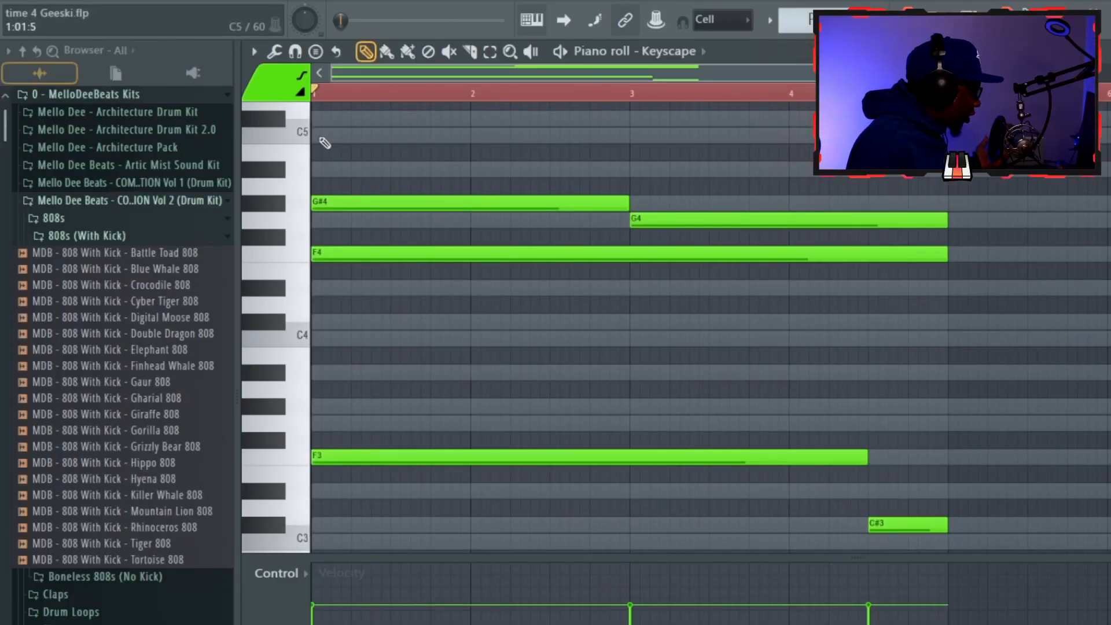
Add a C4 note starting at bar 1 and lengthen it to four bars.
left_click(321, 137)
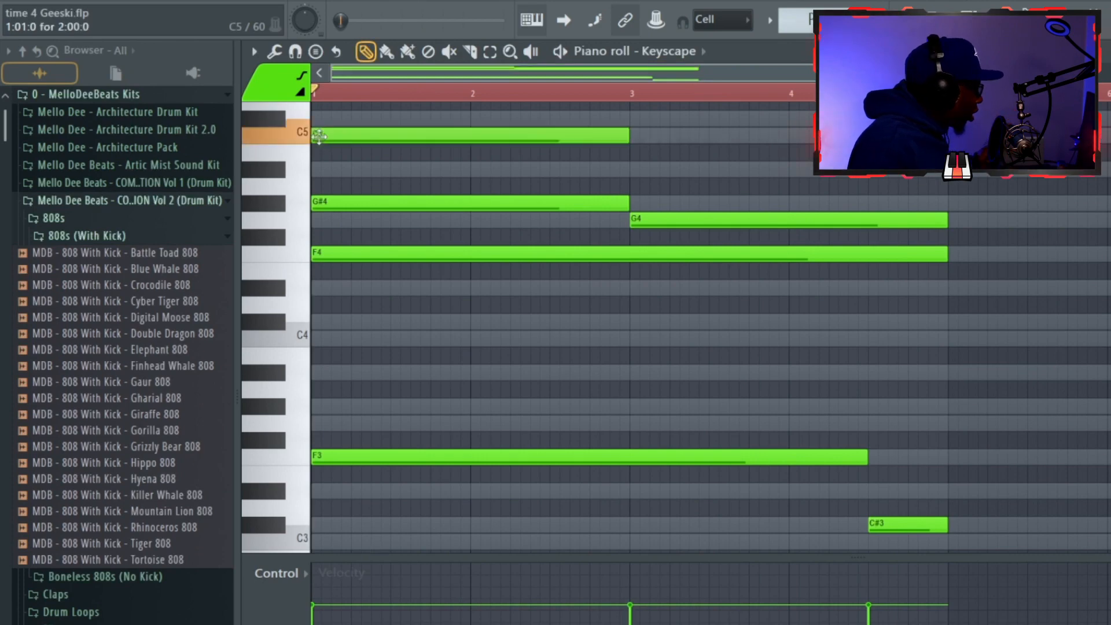
right_click(369, 134)
left_click(323, 339)
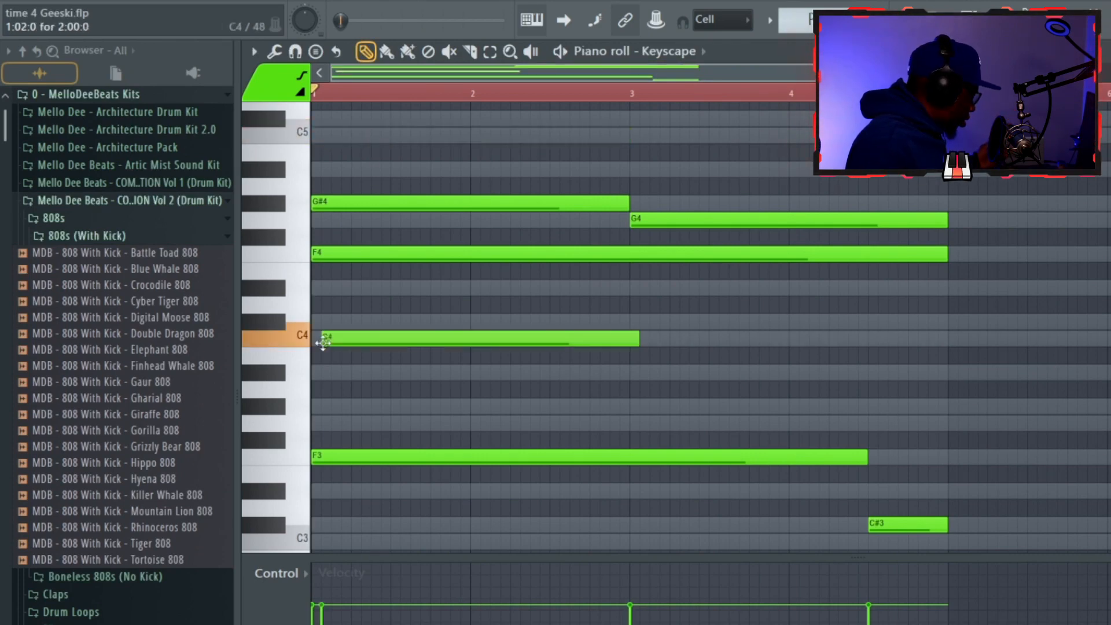
double_click(351, 343)
left_click(859, 234)
left_click_drag(630, 336, 942, 349)
key("space")
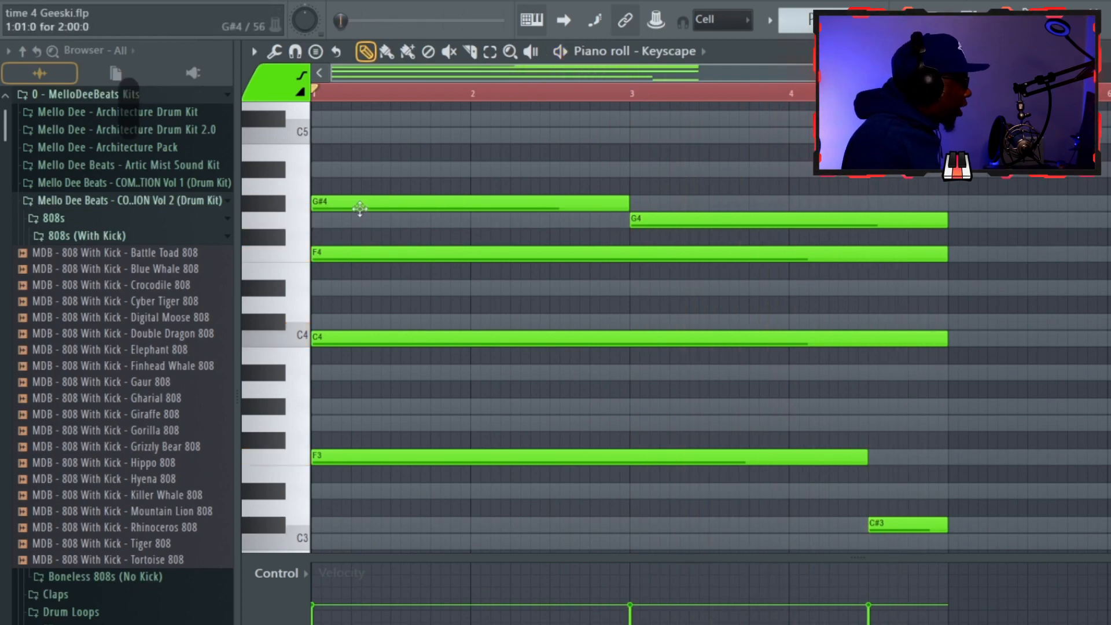
Add a one-bar G#5 melody note at the start of bar 2.
scroll(366, 215, "up", 4)
scroll(369, 227, "up", 2)
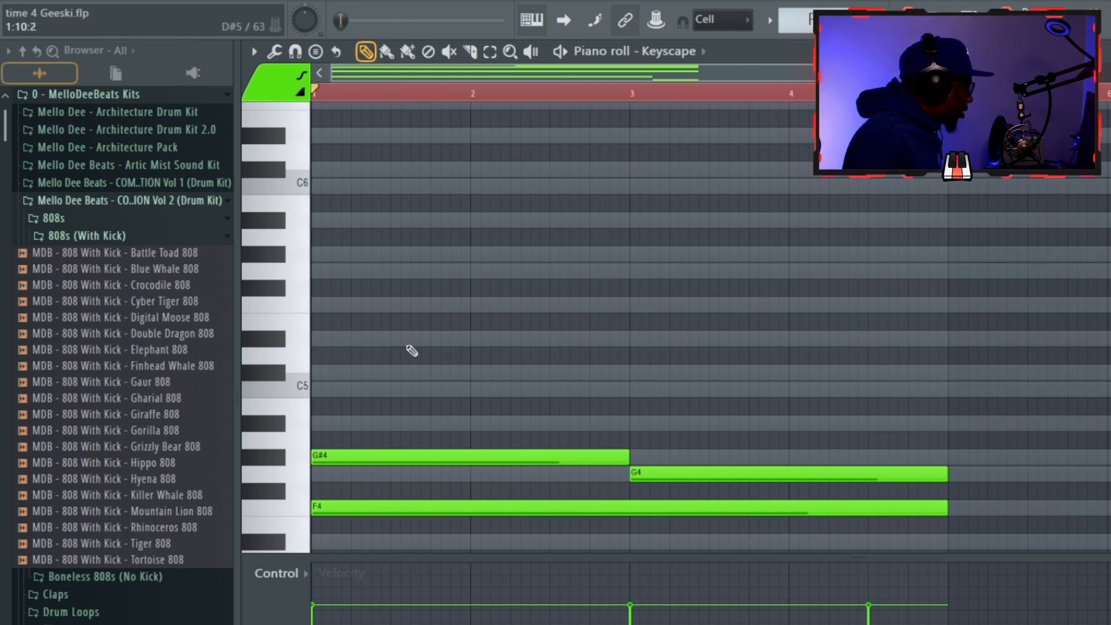
left_click(478, 339)
right_click(485, 342)
left_click(488, 306)
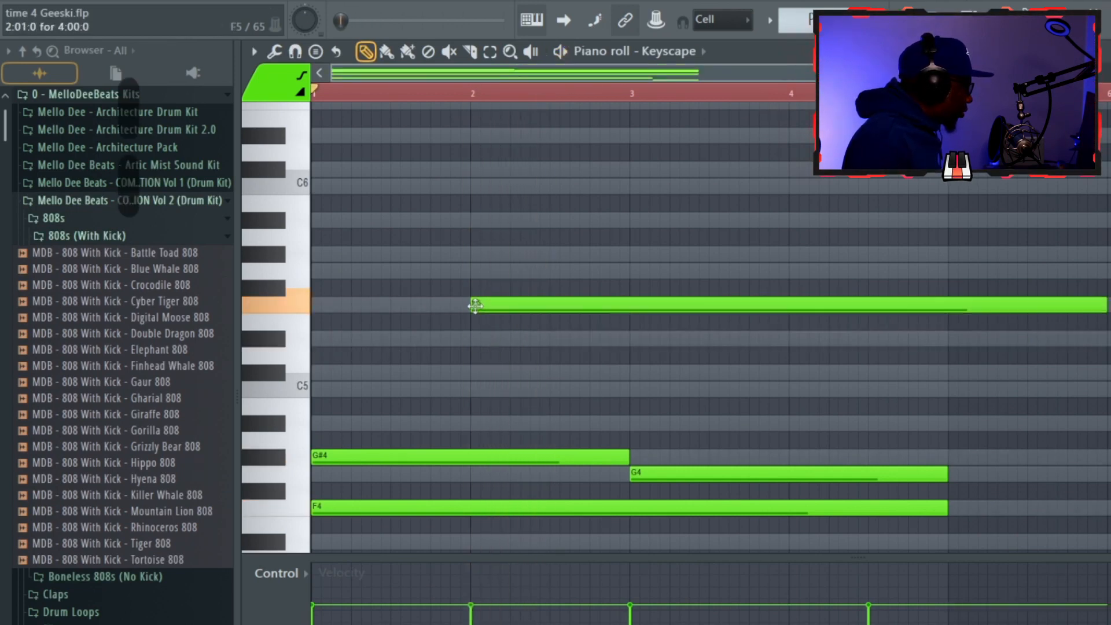
left_click_drag(474, 305, 474, 253)
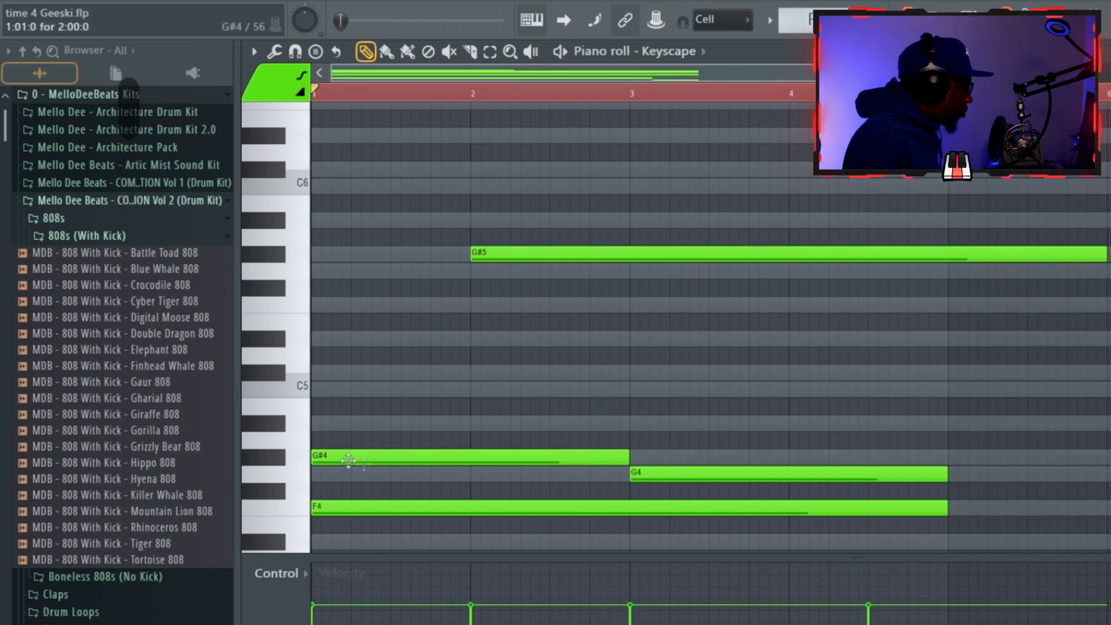
left_click_drag(1102, 269, 630, 270)
Add a one-bar G5 melody note at the start of bar 4.
key("space")
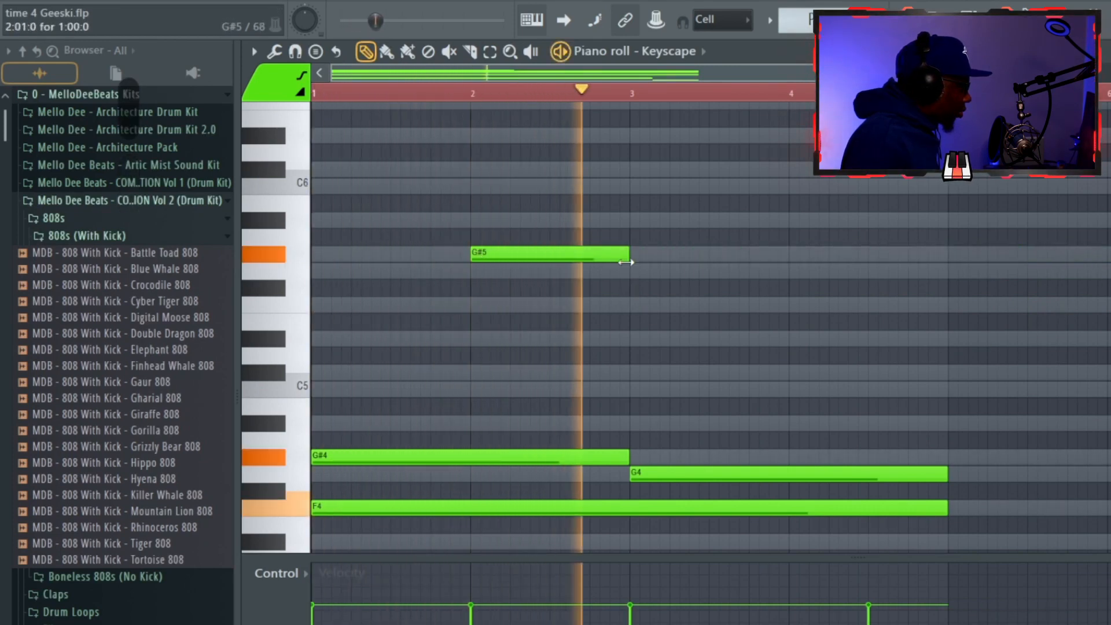
left_click(793, 255)
key("space")
left_click_drag(796, 254, 797, 264)
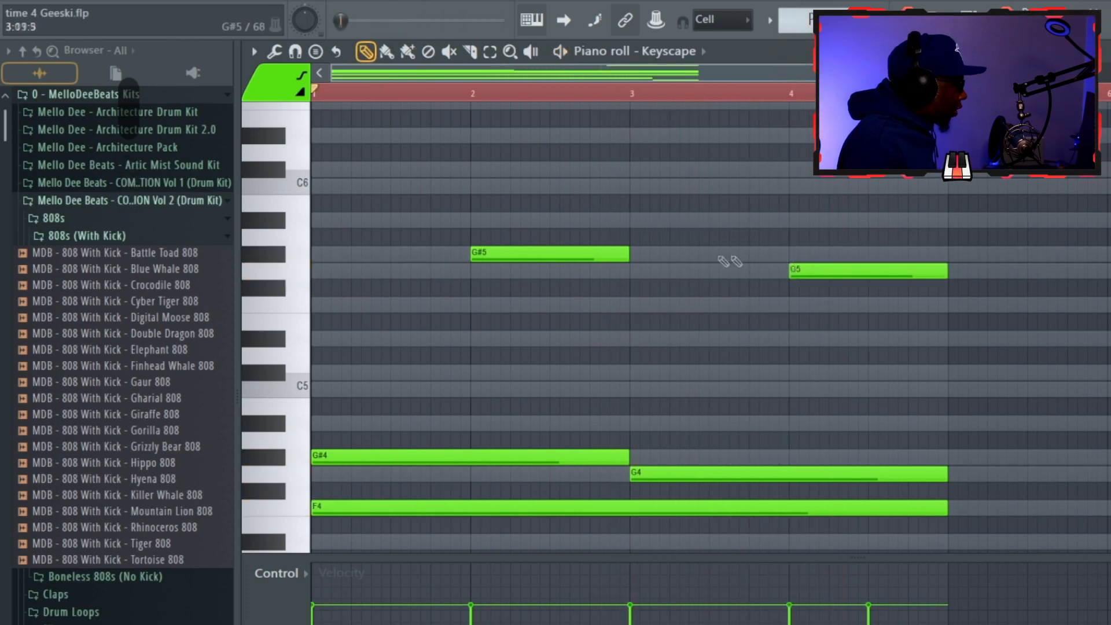
Randomize the velocity levels of the notes with the piano roll randomizer and play the pattern.
left_click(275, 51)
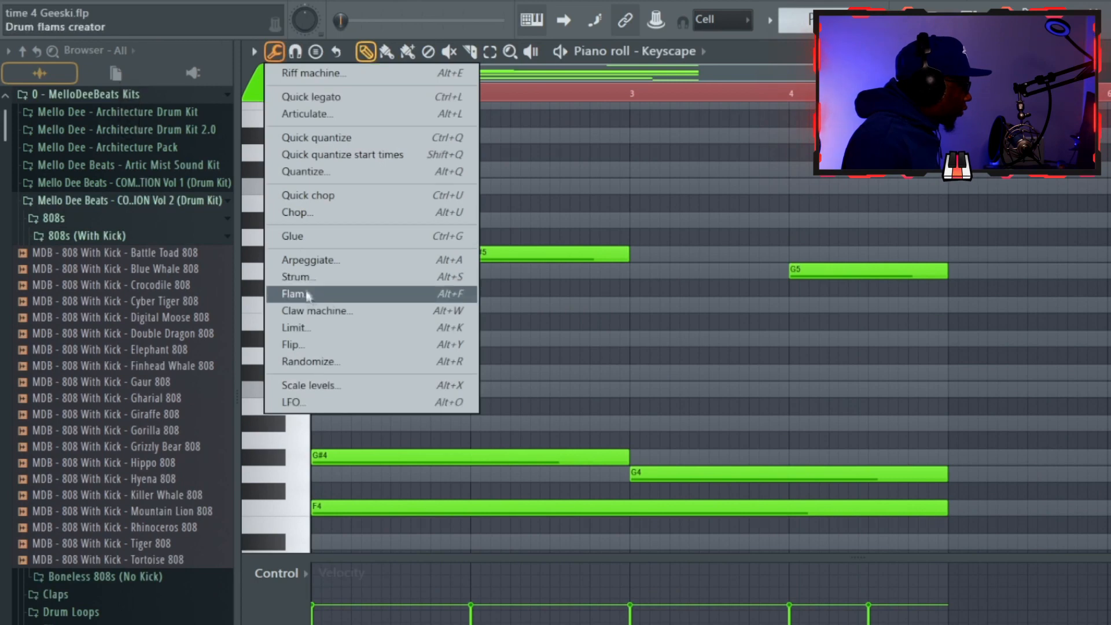
left_click(299, 361)
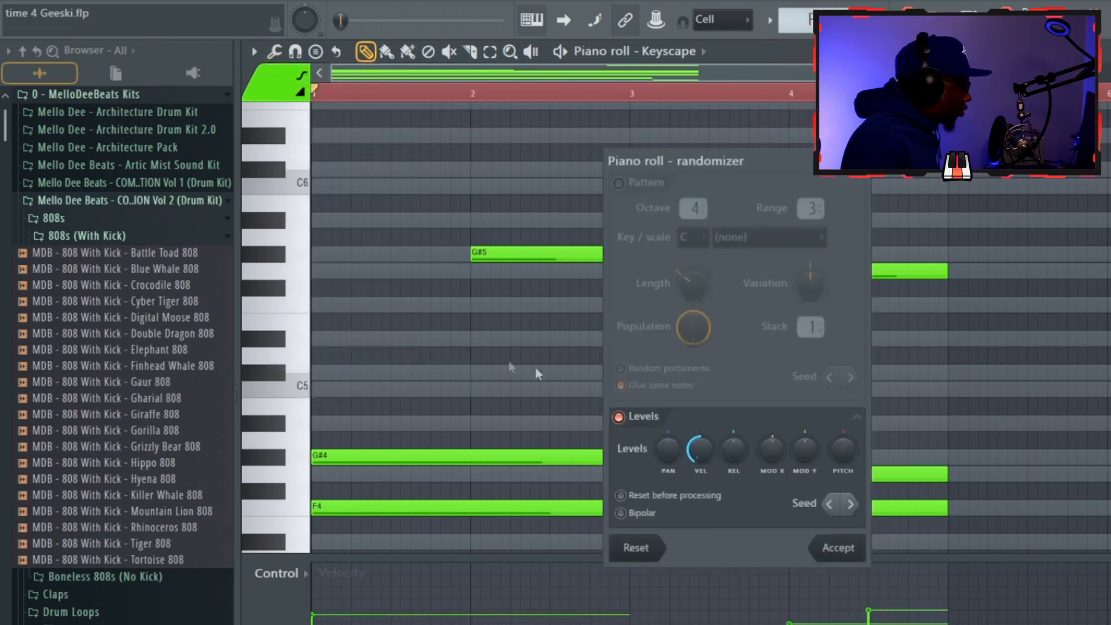
left_click(839, 548)
key("space")
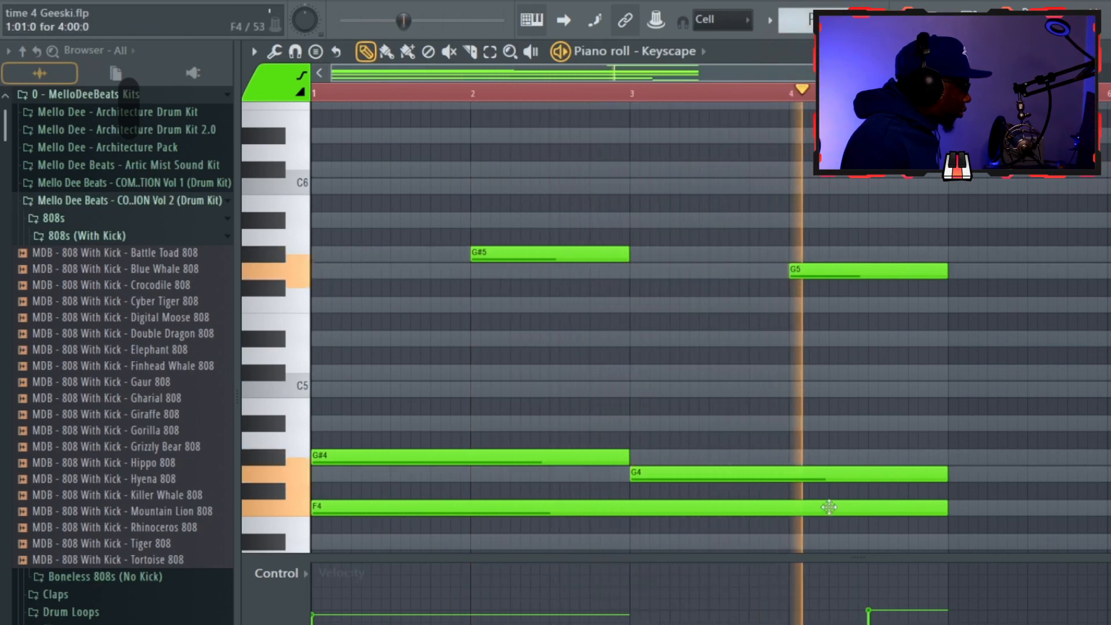
key("space")
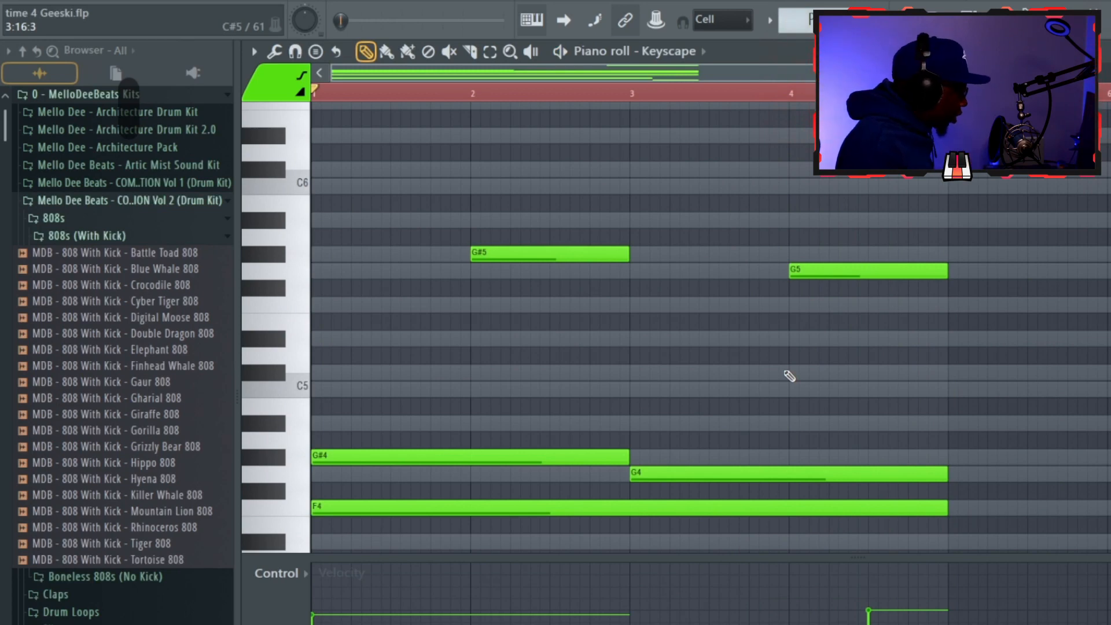
Duplicate the four-bar Keyscape pattern so that the same notes directly follow in bars 5 to 8.
key("ctrl+b")
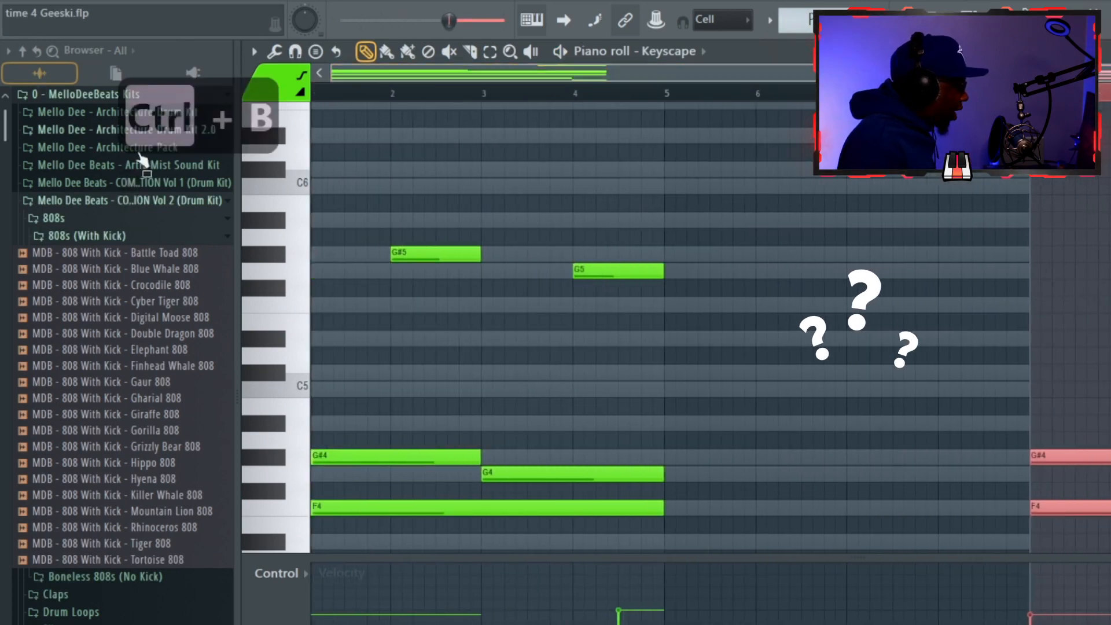
scroll(707, 435, "down", 8)
scroll(707, 435, "up", 8)
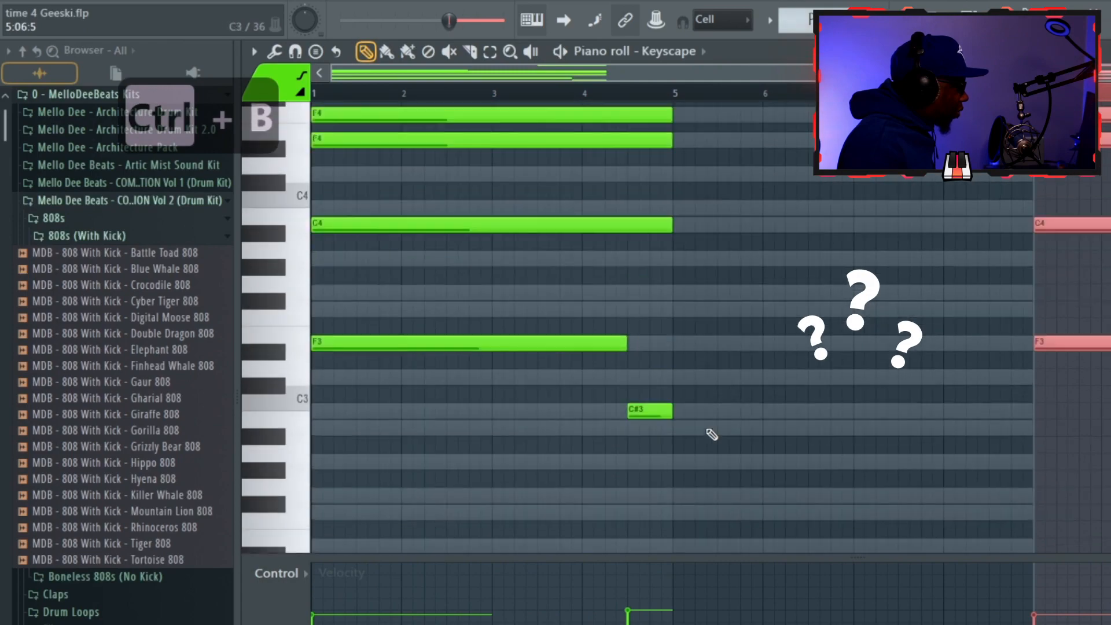
left_click_drag(1076, 255, 715, 258)
key("ctrl+d")
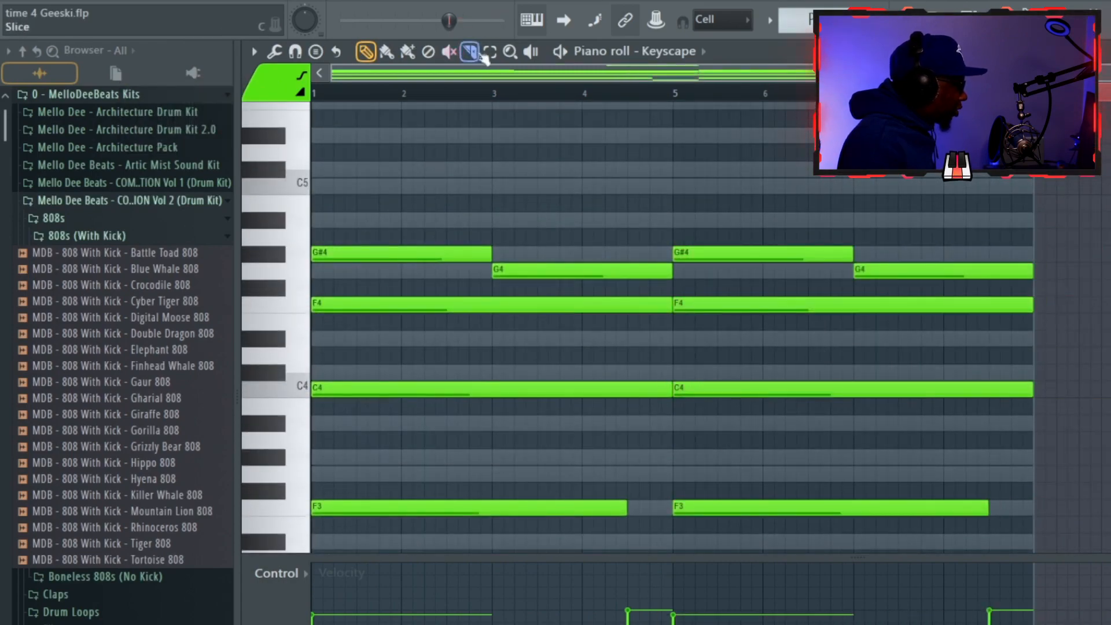
Route the Keyscape channel to the first insert track of the mixer.
key("F9")
right_click(654, 386)
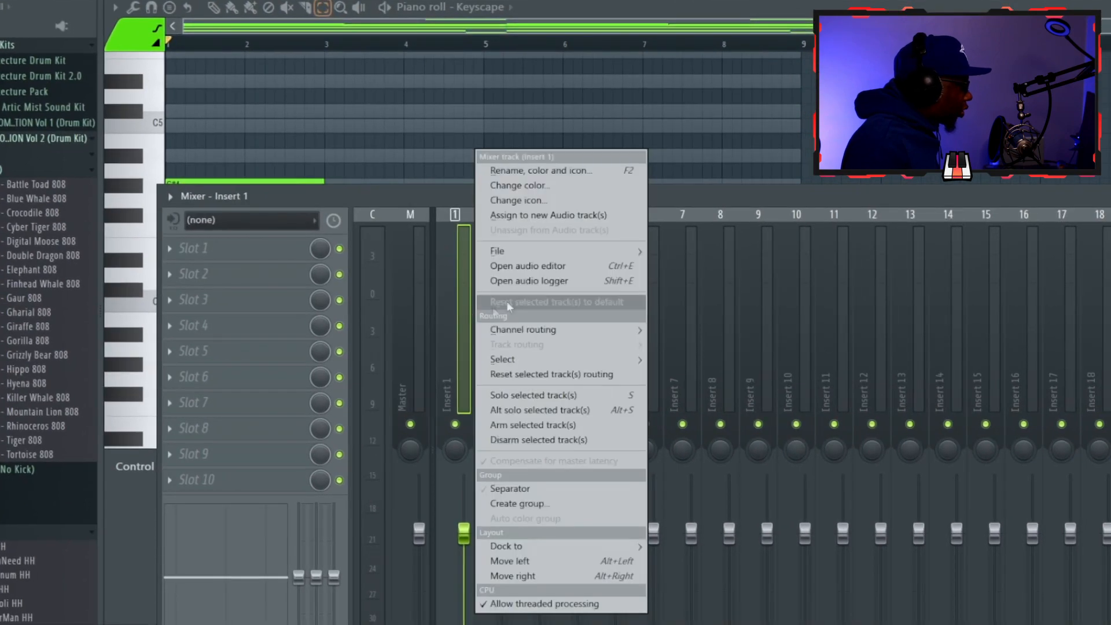
mouse_move(529, 332)
left_click(679, 330)
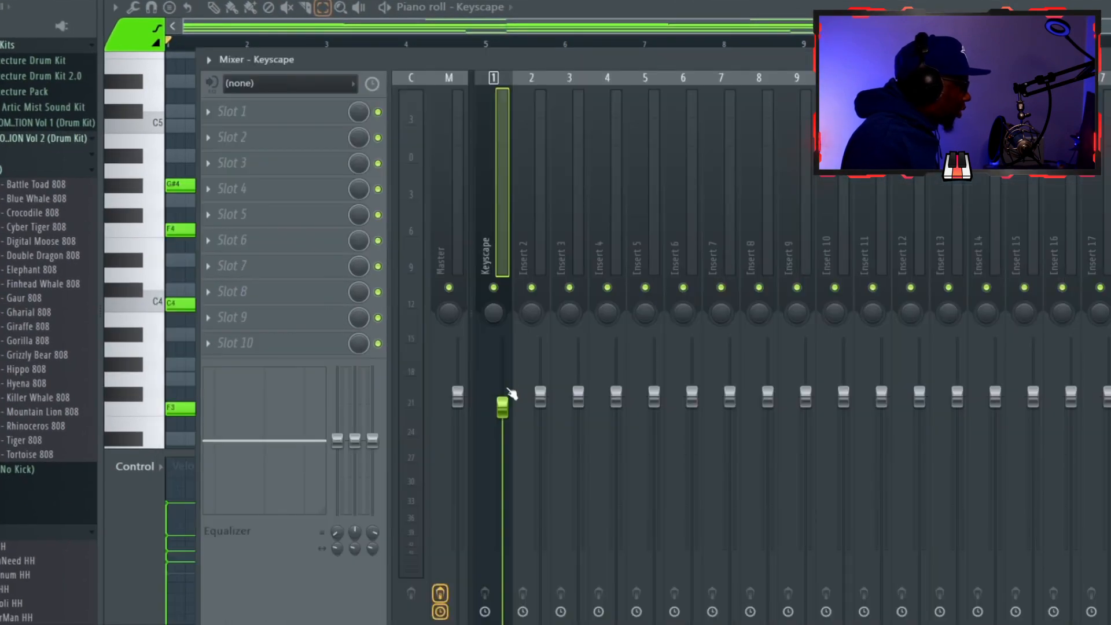
Render the Keyscape mixer track to a wave file in Pattern mode with the remainder cut, at 32Bit float.
left_click_drag(300, 47, 302, 112)
left_click(209, 83)
mouse_move(239, 87)
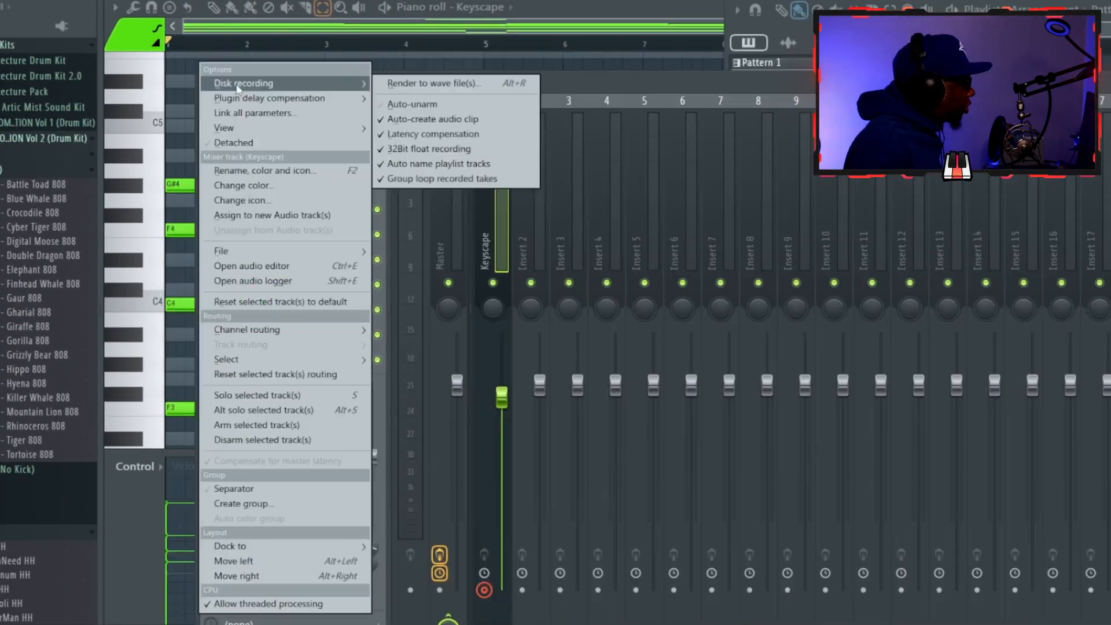
left_click(426, 87)
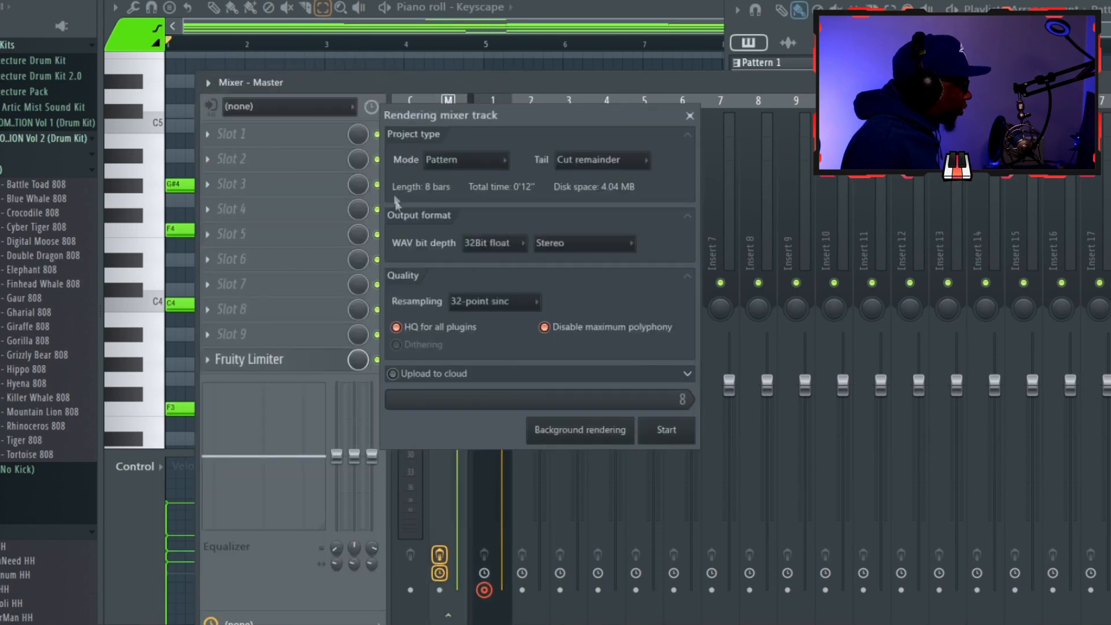
left_click(667, 431)
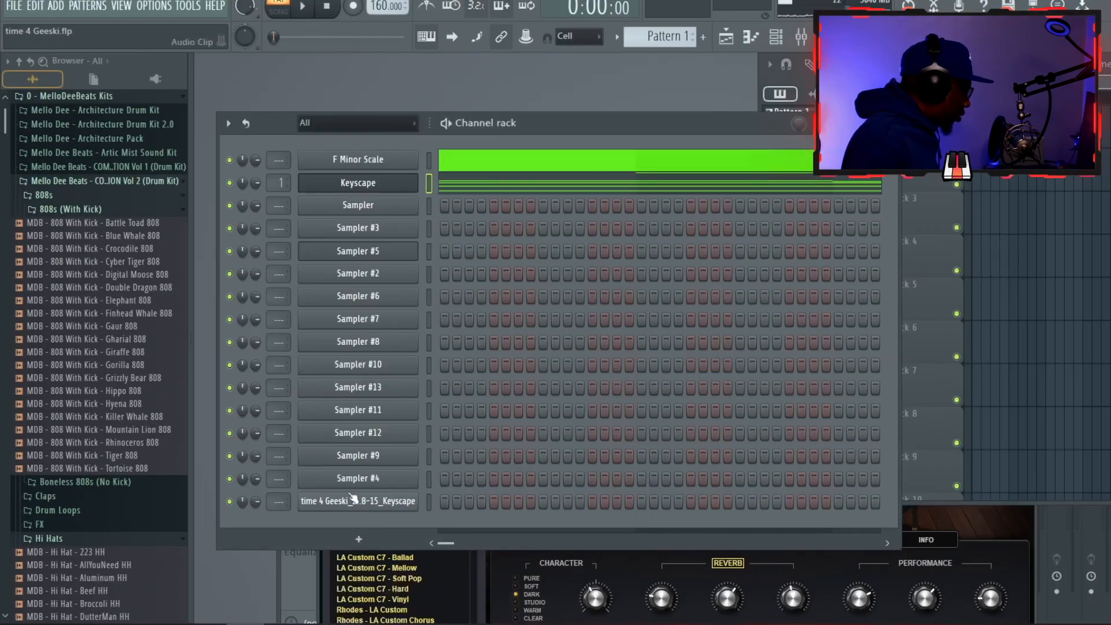
Place the rendered Keyscape audio clip at the start of playlist Track 1 and slice it at bar 5.
left_click(351, 498)
left_click_drag(382, 440, 978, 194)
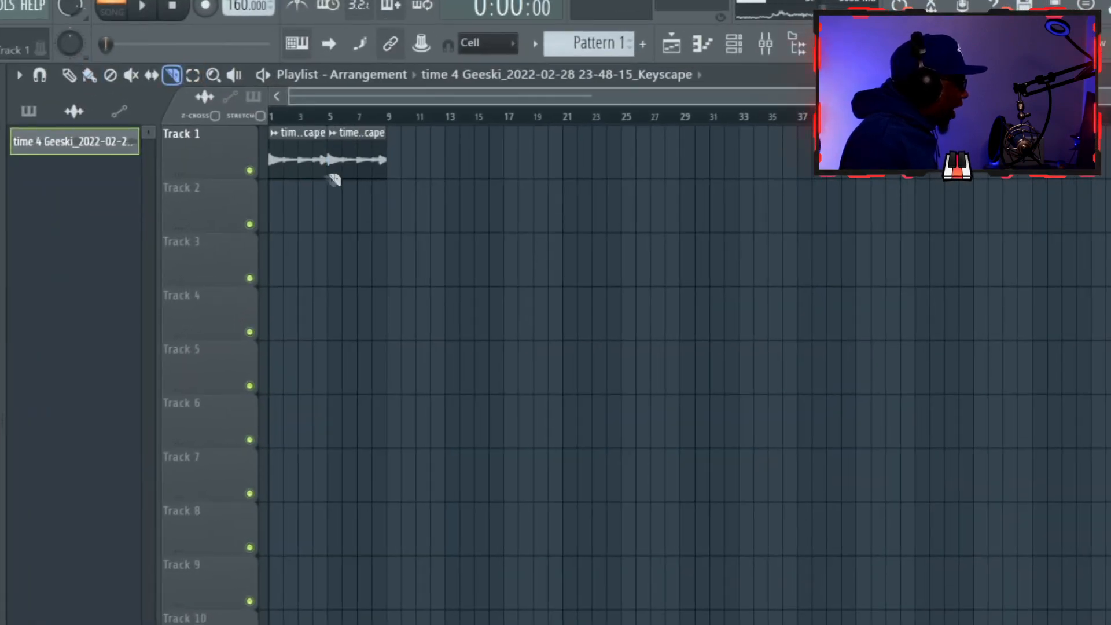
key("p")
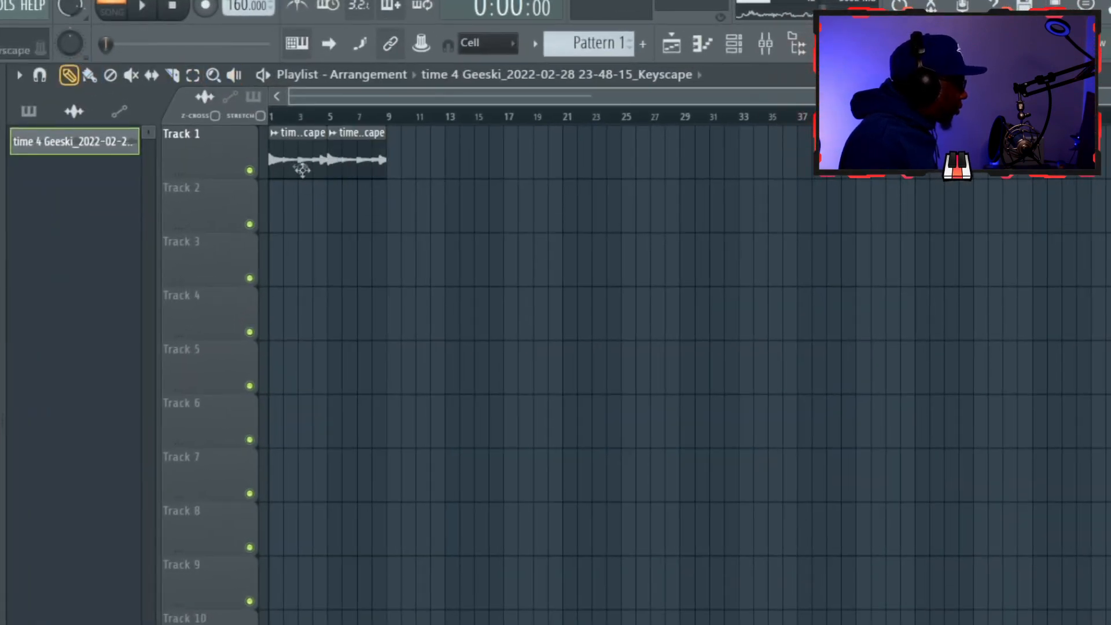
right_click(354, 157)
left_click(347, 164)
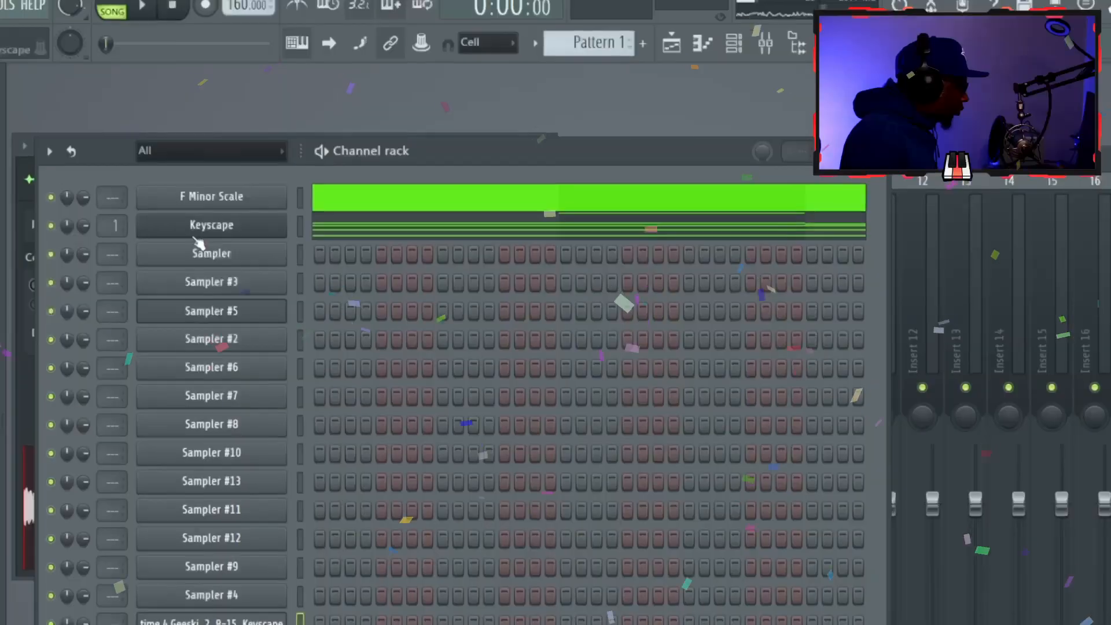
Replace the Keyscape channel's instrument with a Sampler and delete the F Minor Scale channel.
right_click(211, 223)
mouse_move(347, 291)
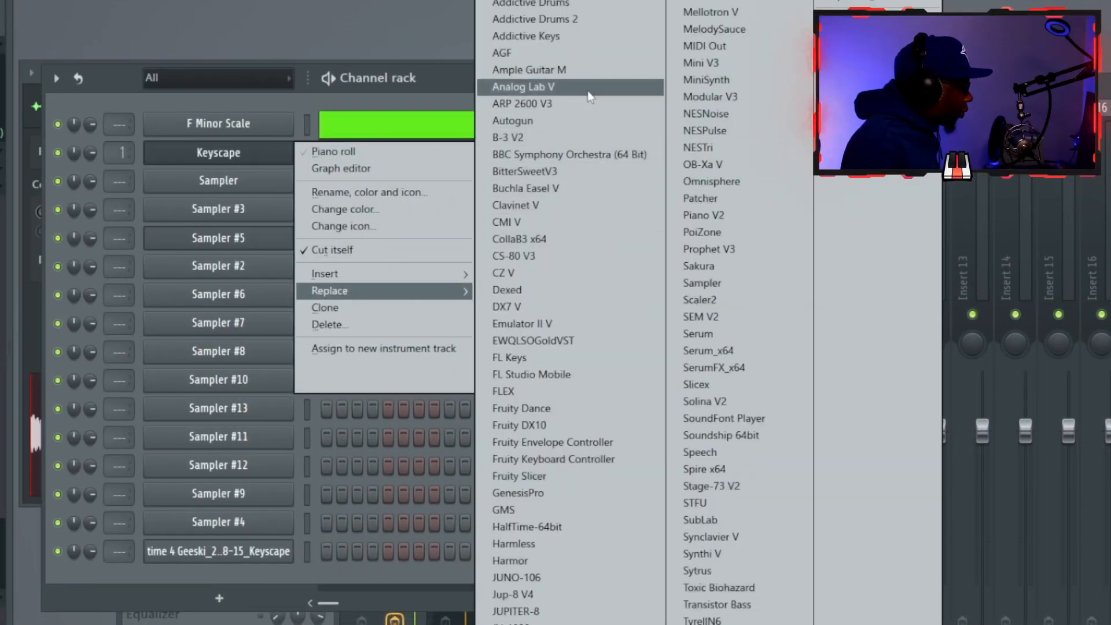
left_click(717, 521)
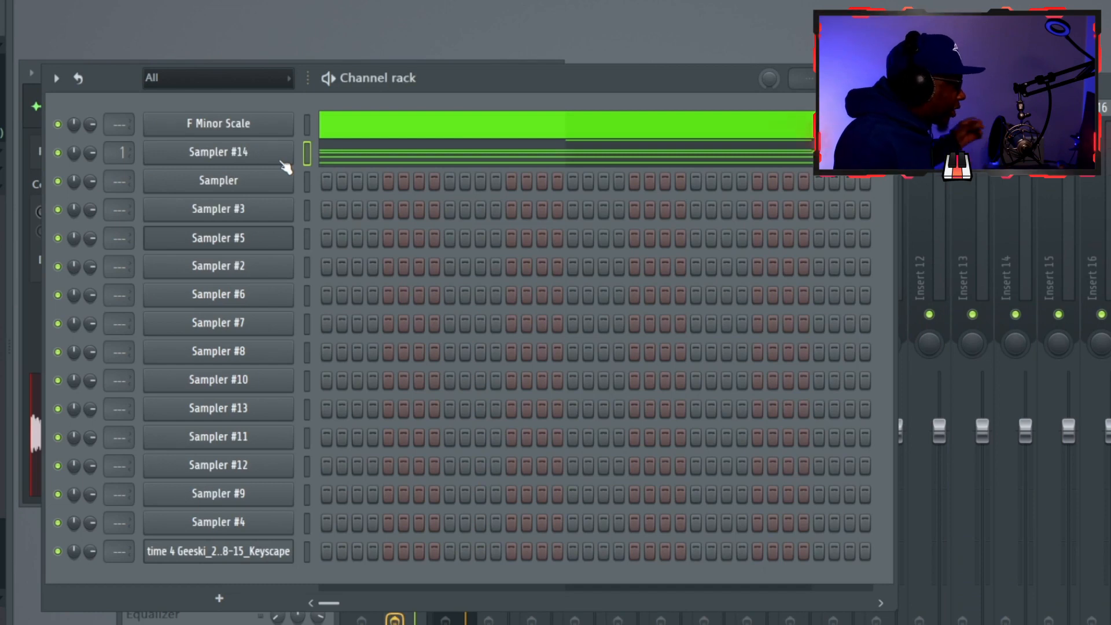
right_click(289, 122)
left_click(327, 310)
left_click(577, 377)
Insert a BBC Symphony Orchestra (64 Bit) channel below the first channel and move its plugin window clear of the channel names.
right_click(292, 144)
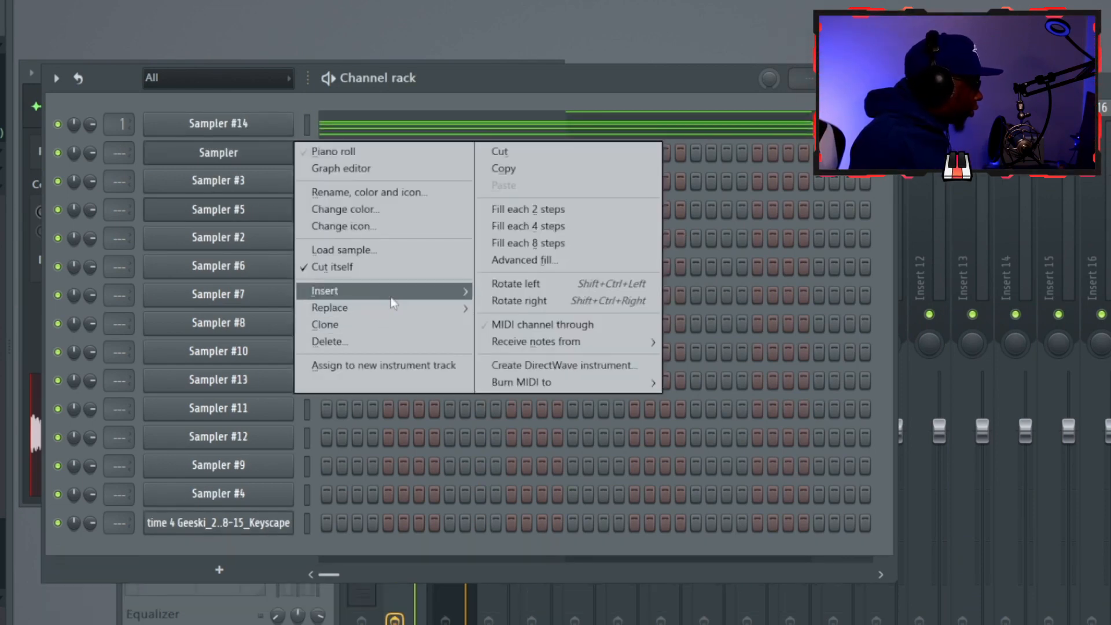
mouse_move(393, 294)
left_click(519, 156)
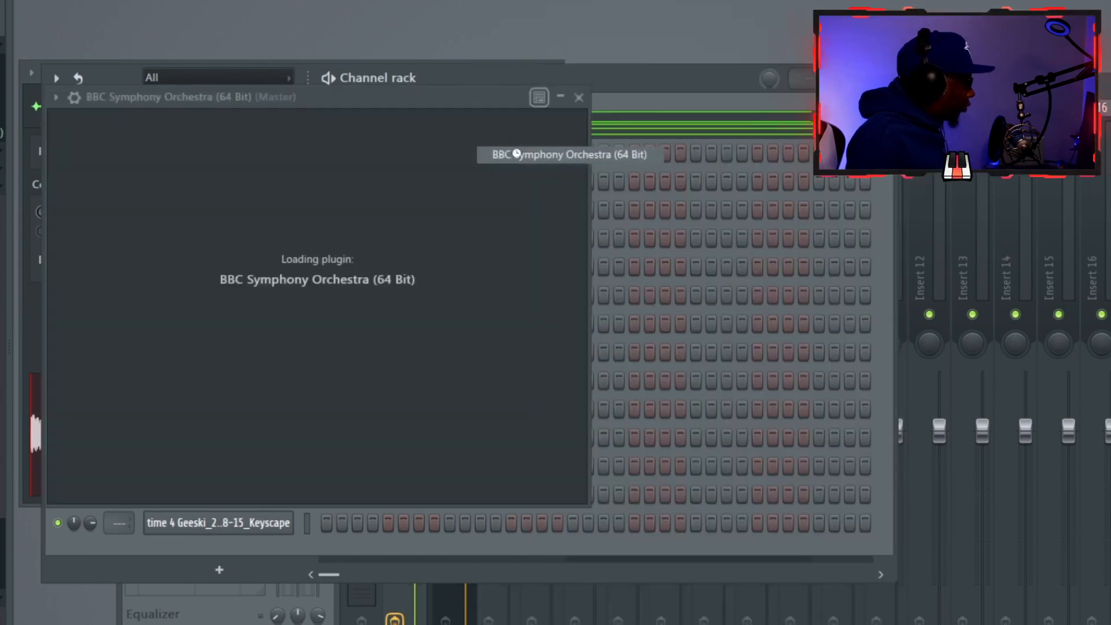
left_click_drag(355, 38, 410, 247)
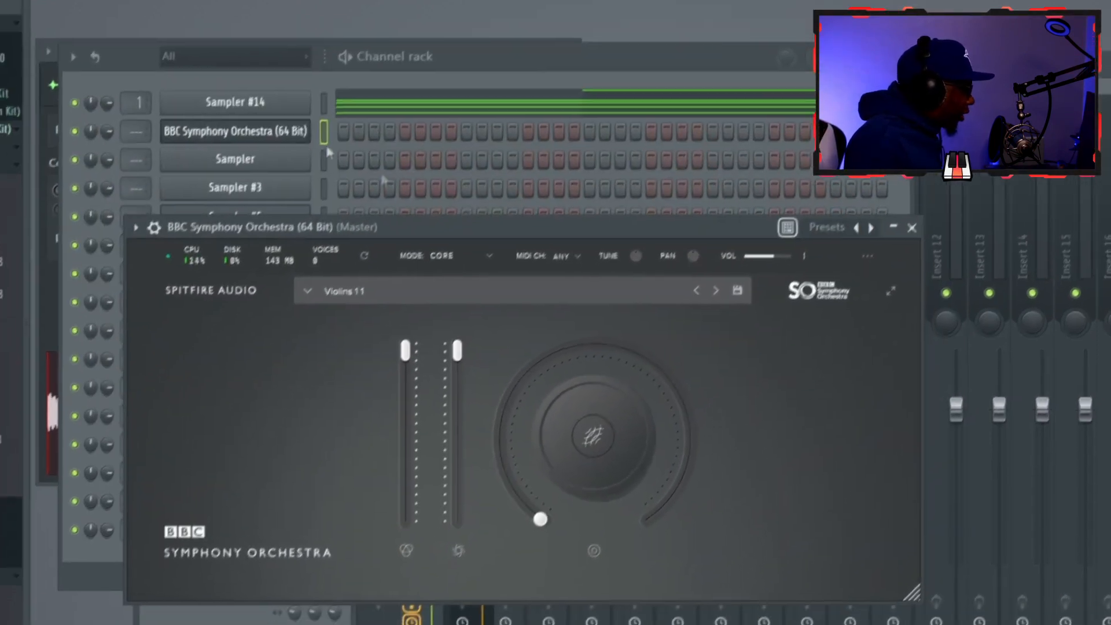
Repeat the BBC Symphony Orchestra notes in bars 5 to 8 and raise the F3 and C#3 notes to F5 and C#5.
right_click(293, 121)
left_click(353, 114)
scroll(123, 319, "down", 3)
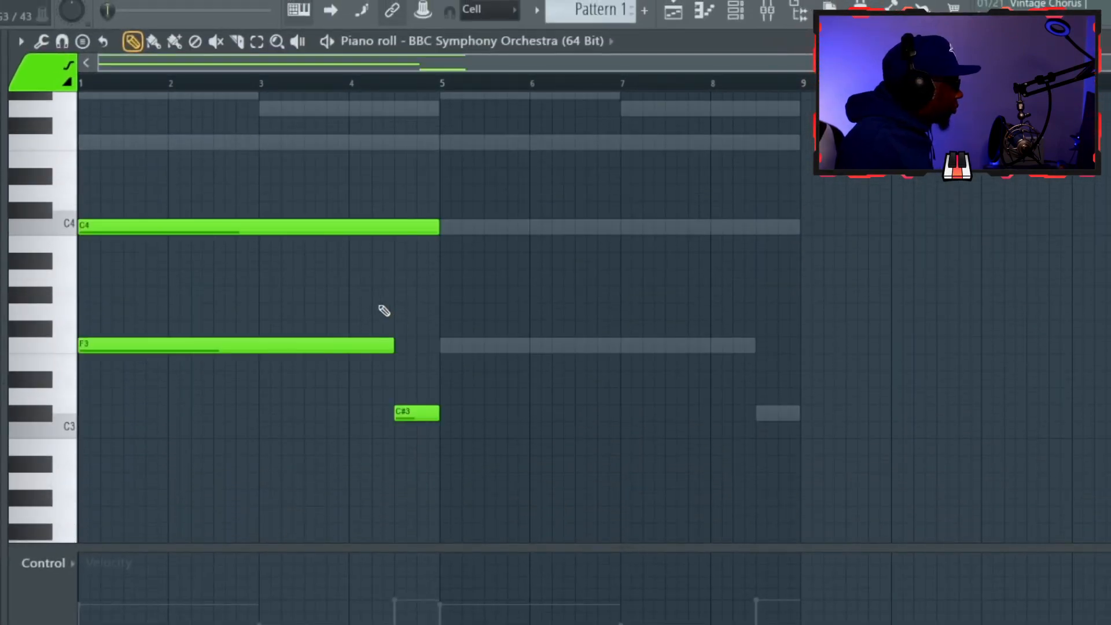
key("ctrl+b")
left_click(380, 295, "ctrl")
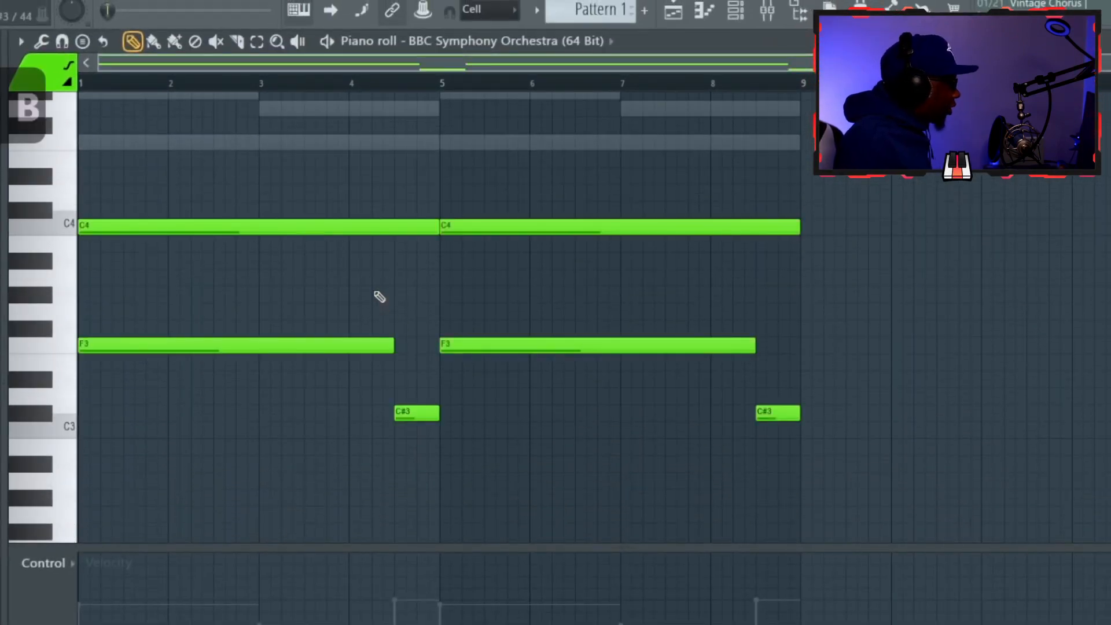
key("ctrl+Up")
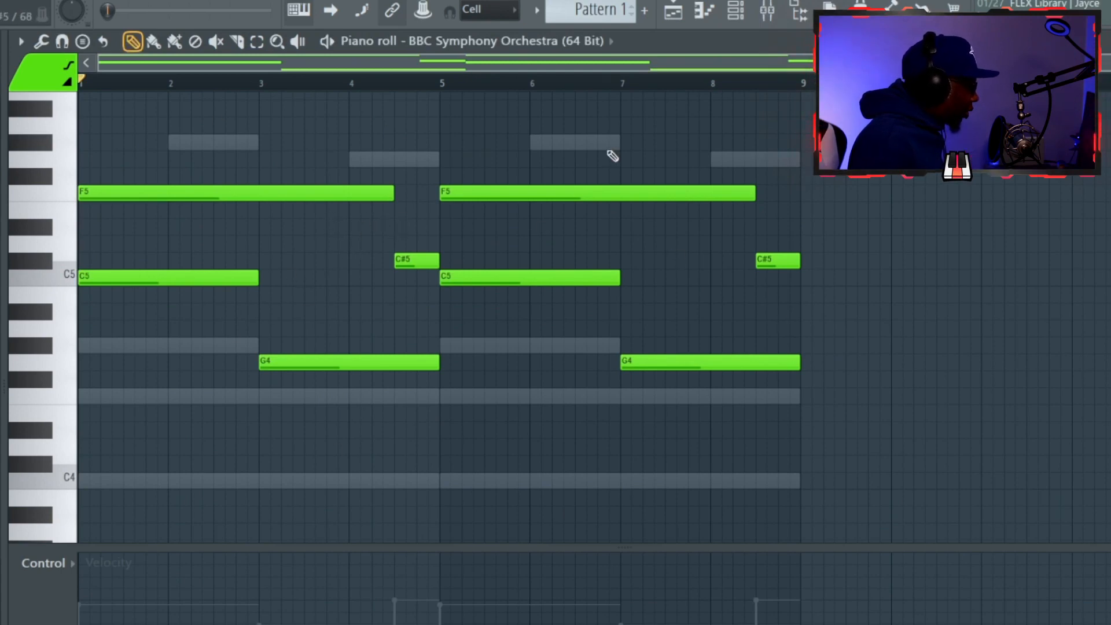
Lengthen both C5 notes of the orchestra part to three and a half bars and play the pattern.
left_click_drag(258, 278, 383, 281)
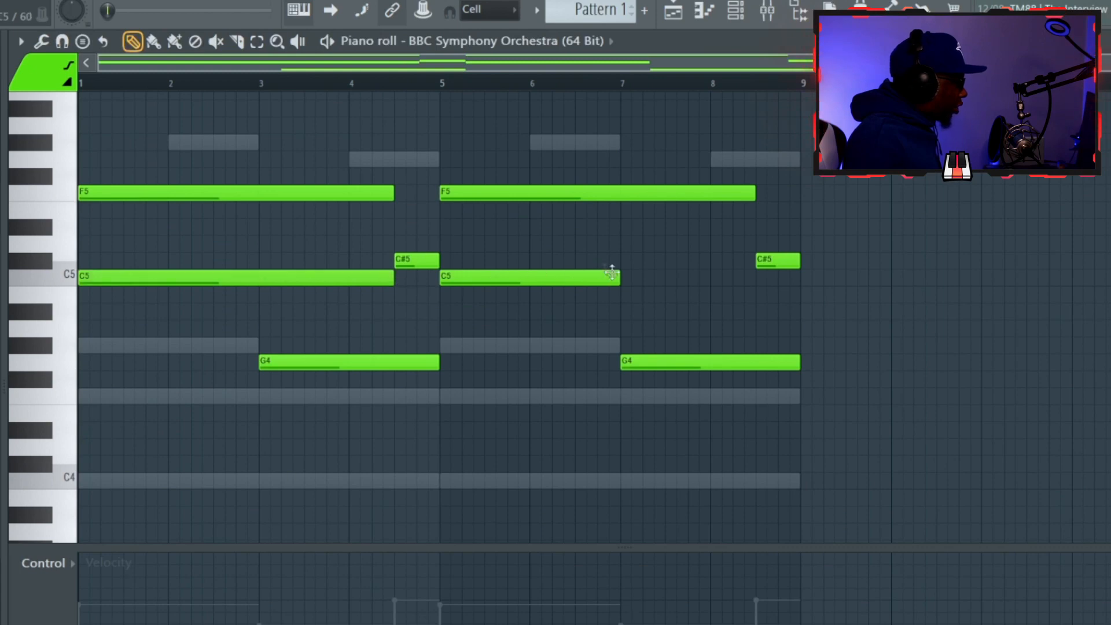
left_click_drag(689, 296, 747, 305)
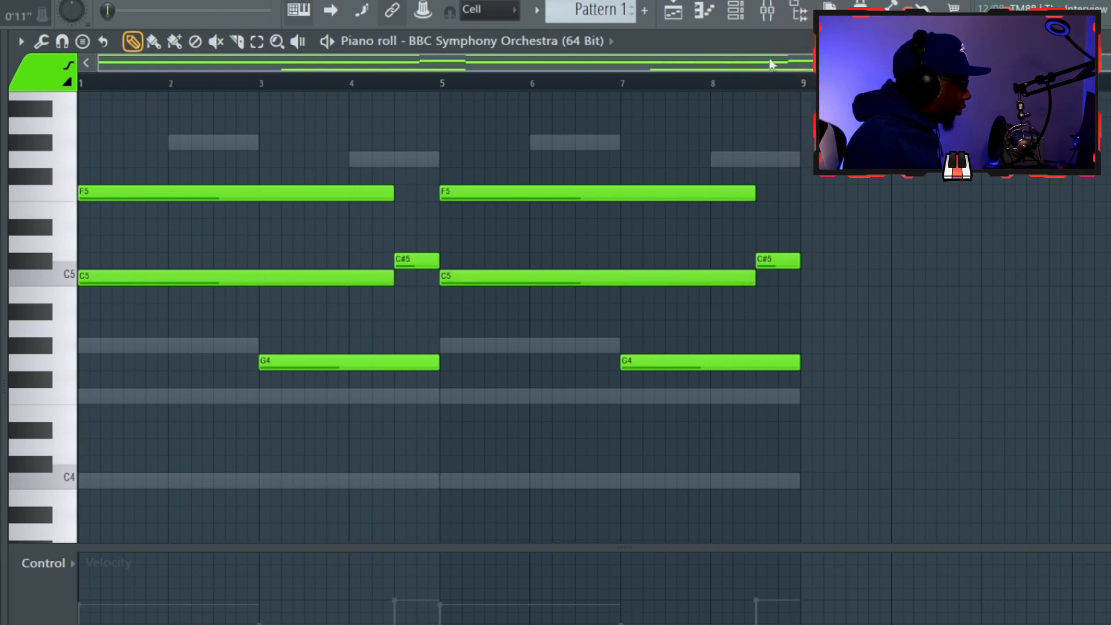
key("space")
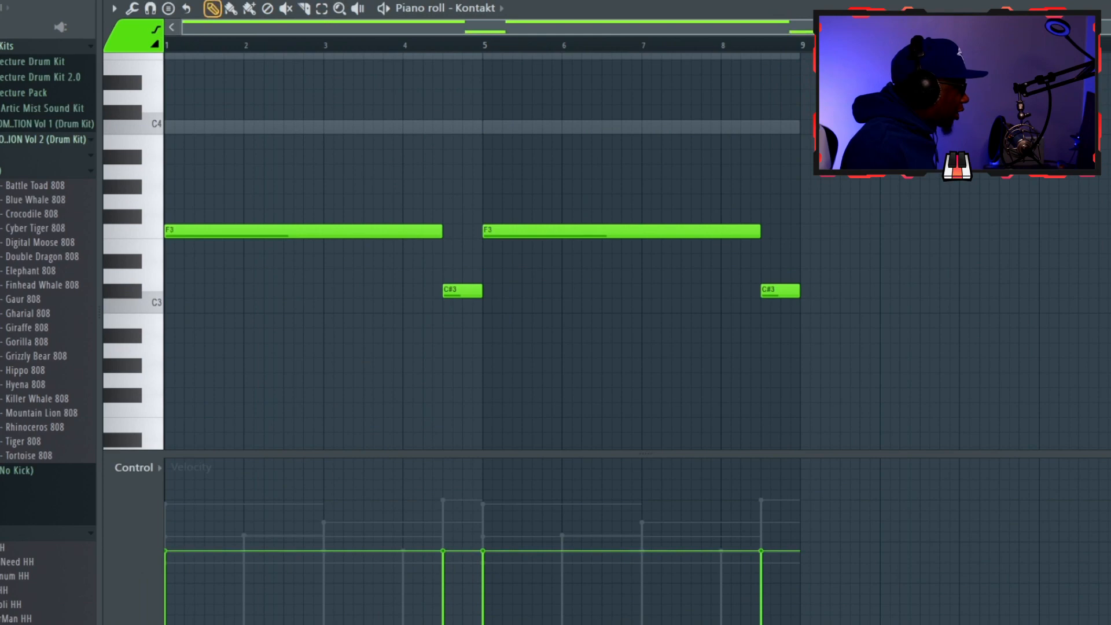
Delete the C#3 notes from the Kontakt part and play the pattern.
right_click(451, 288)
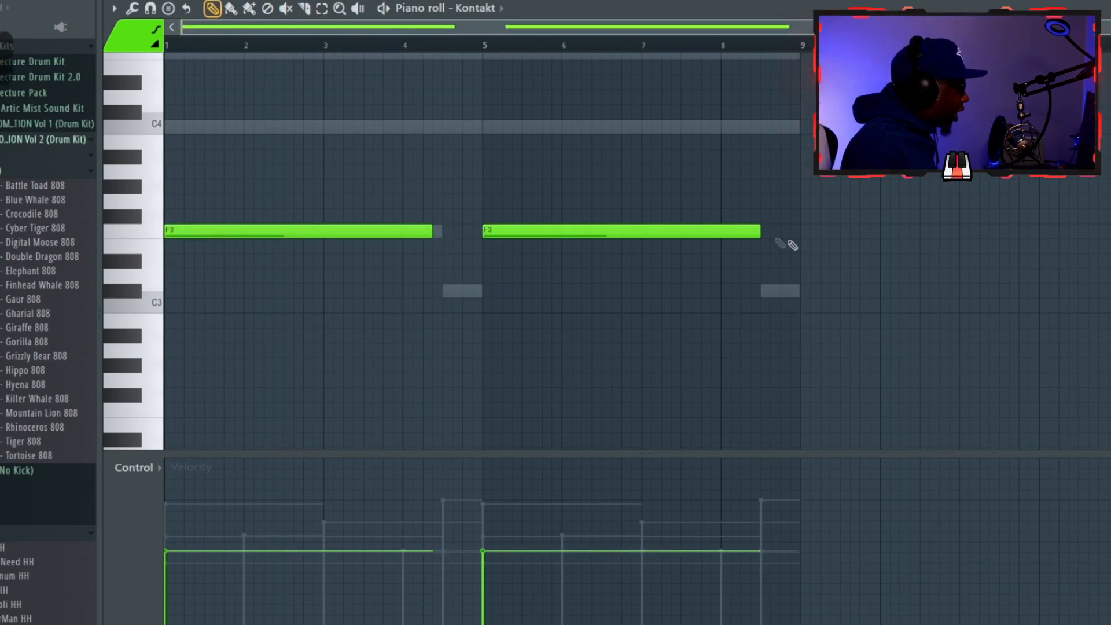
key("space")
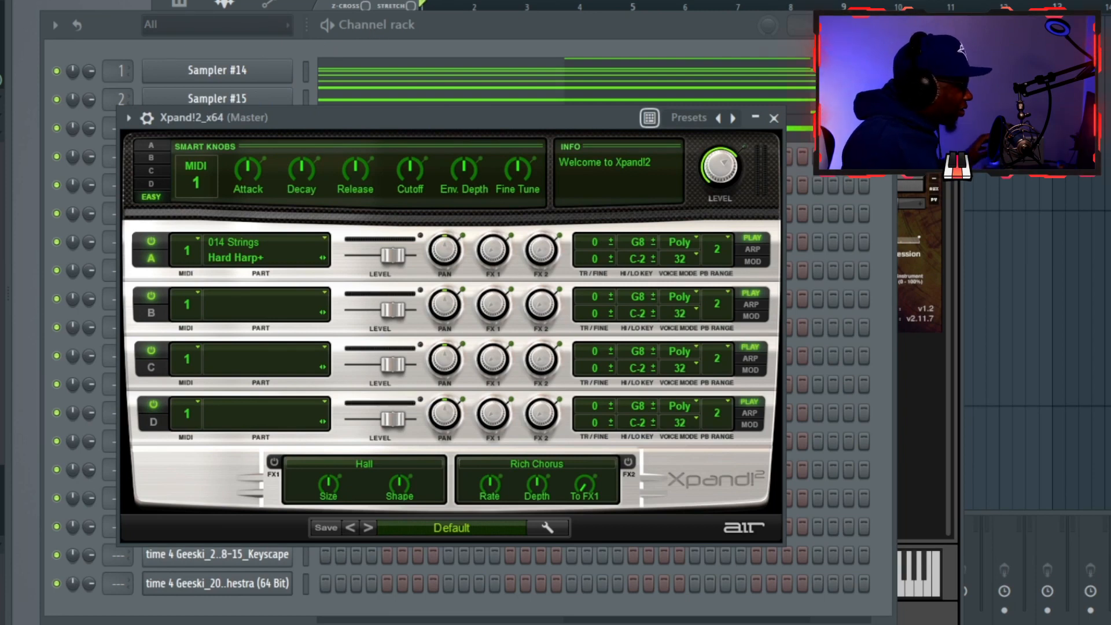
Write a short-note Xpand!2 melody with C5, F5, G#5 in bar 1, G5, F5, D#5 in bar 3 and C#5 in bar 4.
left_click(259, 45)
key("F7")
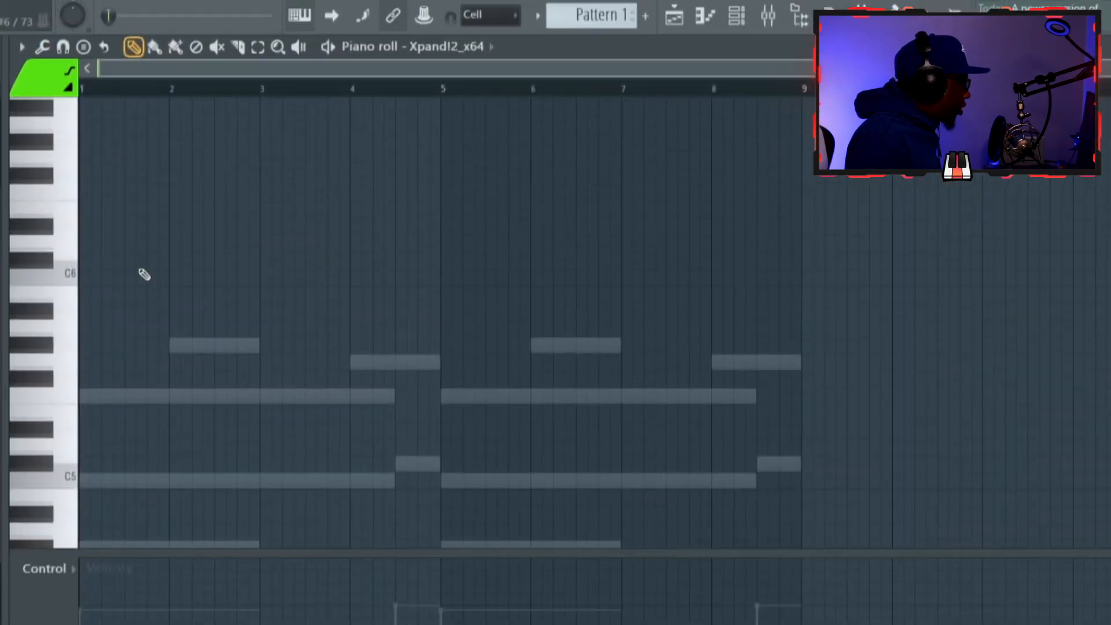
scroll(139, 271, "down", 1)
scroll(144, 286, "down", 2)
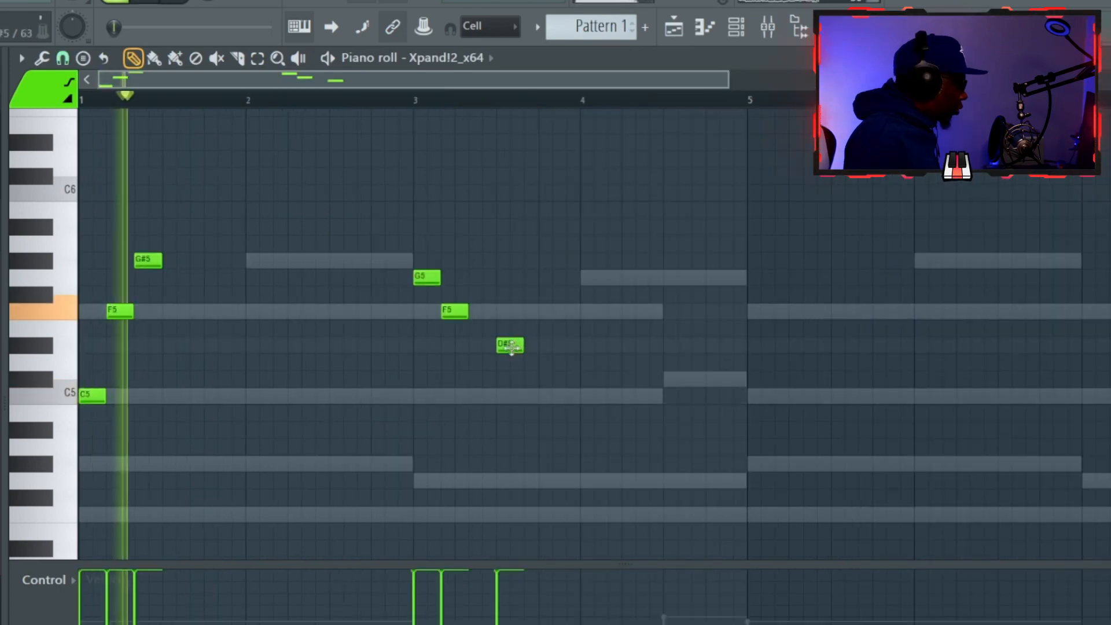
left_click_drag(513, 351, 490, 350)
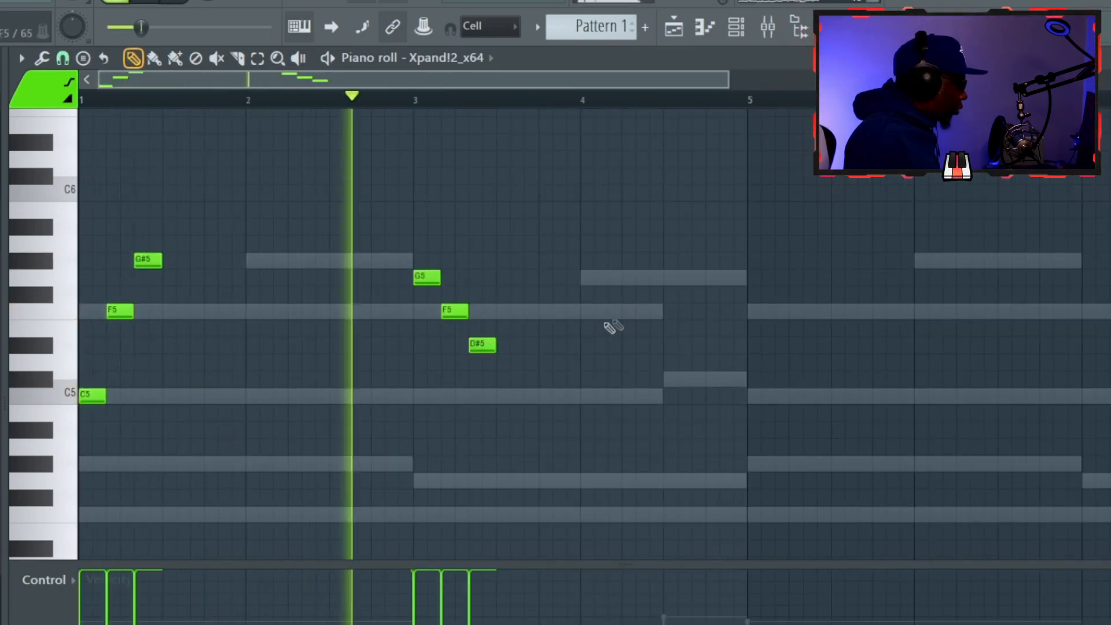
left_click(671, 378)
key("space")
Copy the four-bar Xpand!2 melody and paste it into bars 5 to 8.
left_click_drag(463, 80, 807, 80)
key("ctrl+v")
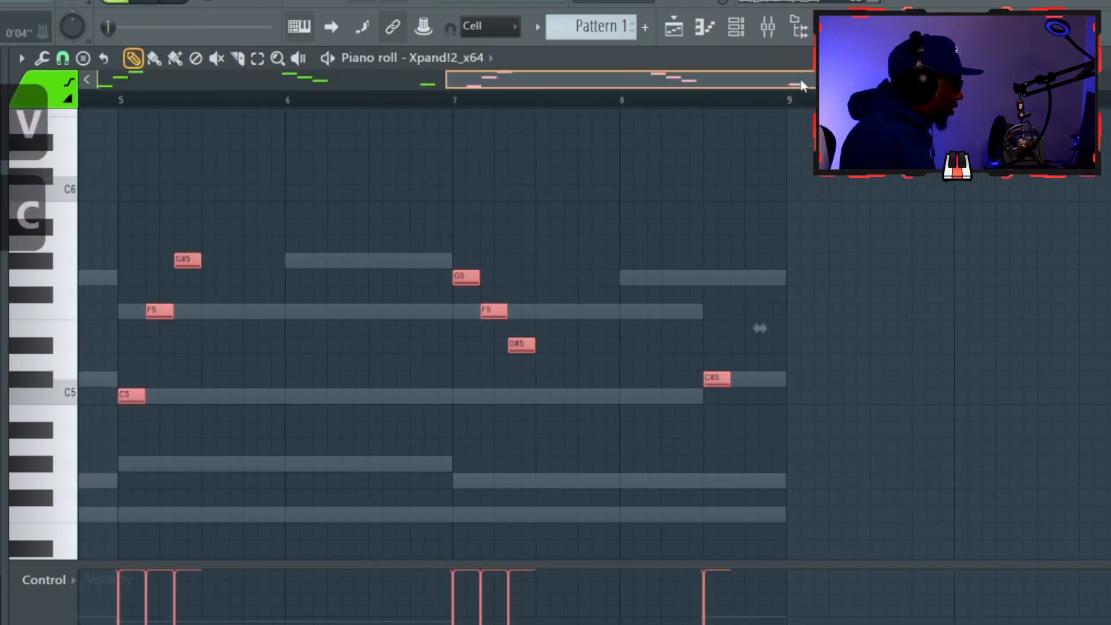
scroll(760, 325, "down", 3)
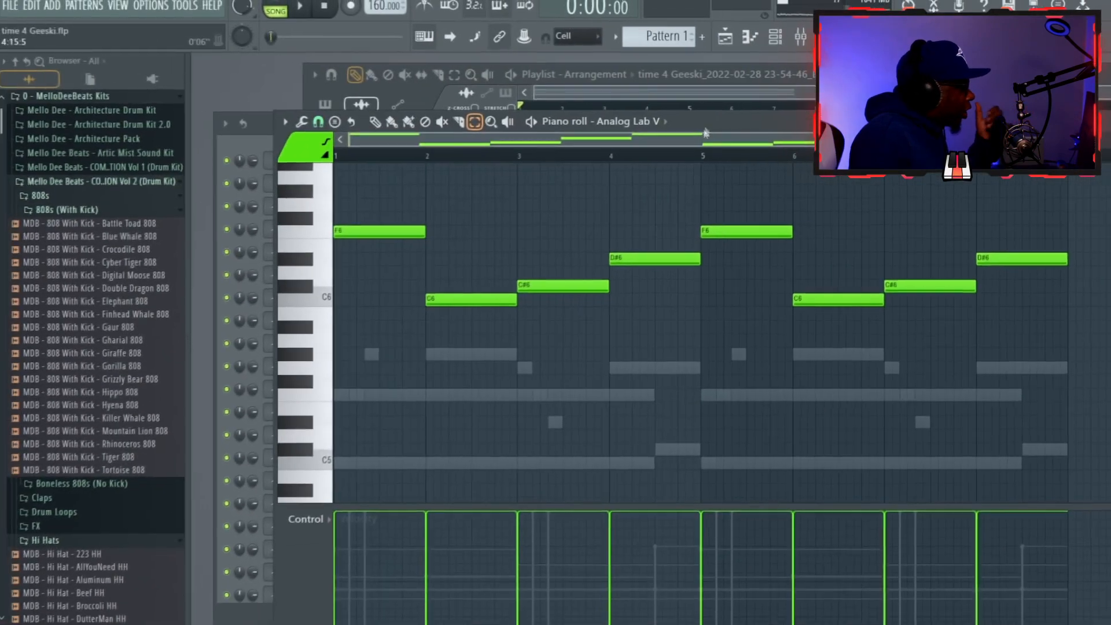
Show the Analog Lab V preset and the notes of its part, and play the arrangement.
left_click(256, 132)
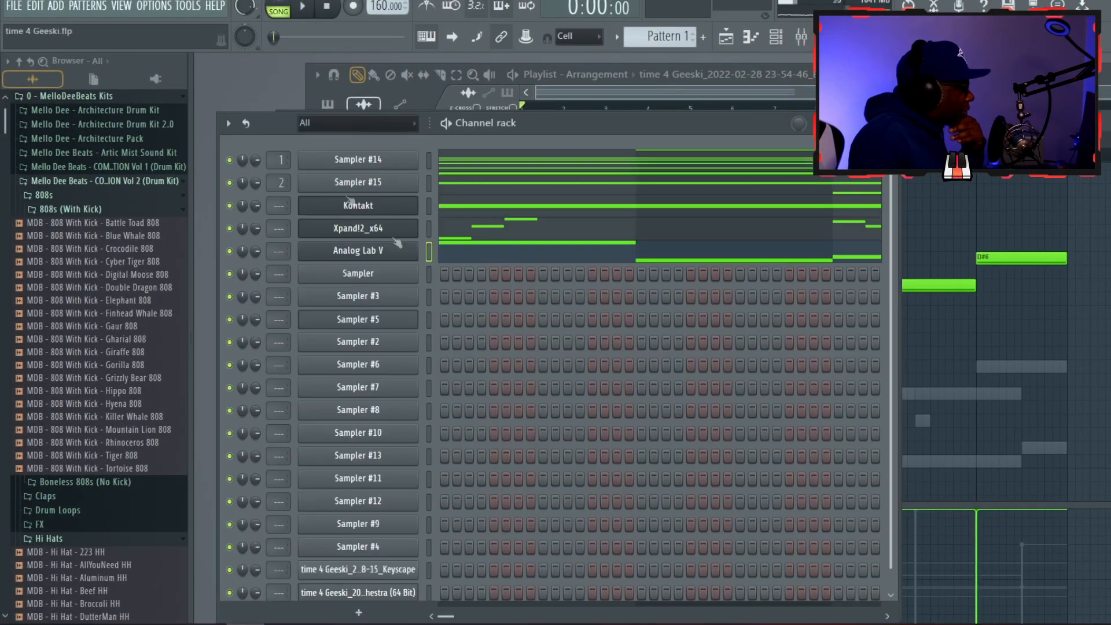
left_click(357, 251)
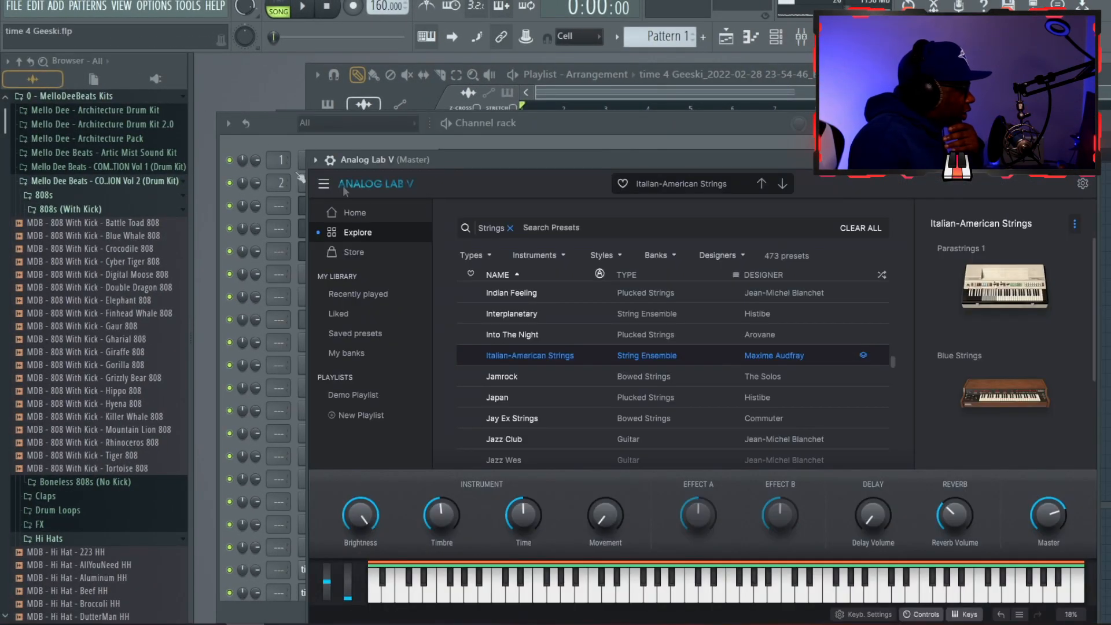
key("F7")
scroll(356, 180, "up", 2)
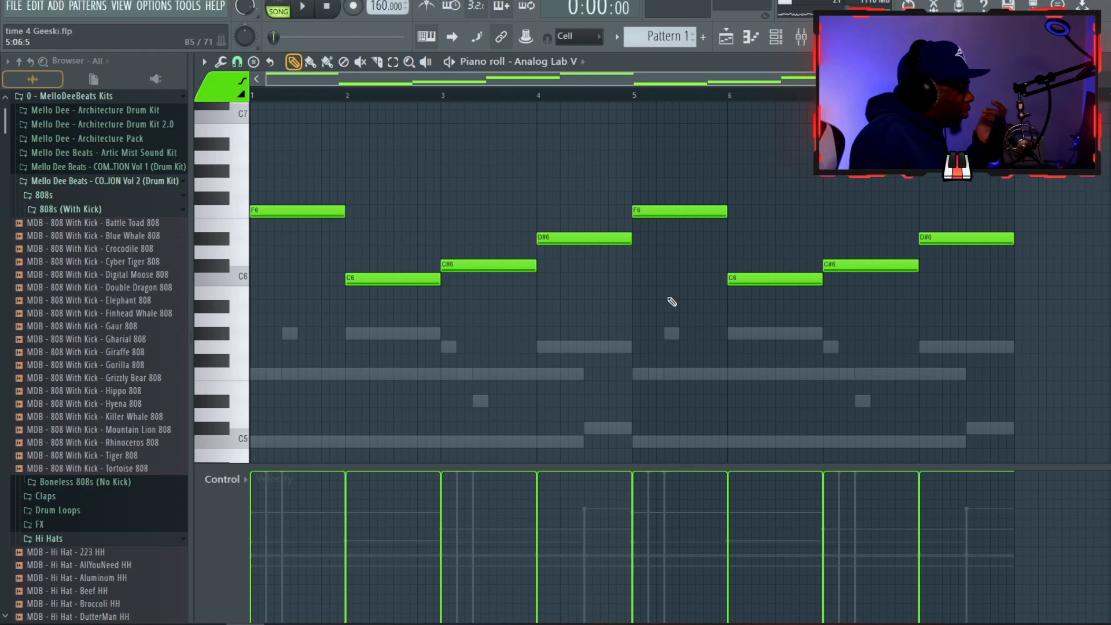
left_click(308, 8)
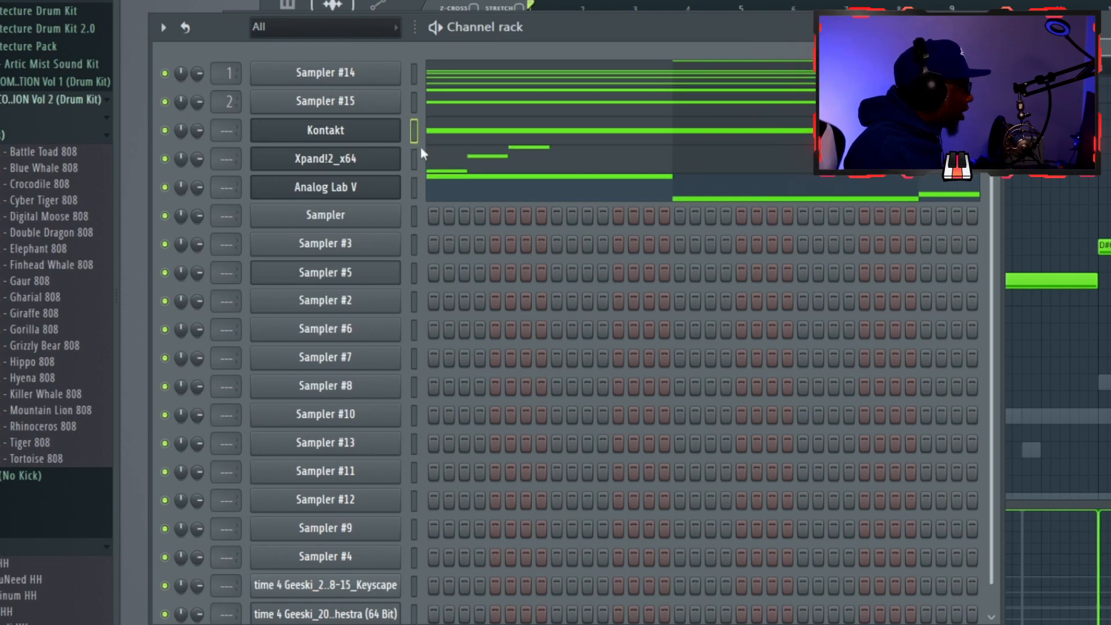
Insert a UVIWorkstation channel above the plain Sampler channel and open its piano roll.
right_click(366, 224)
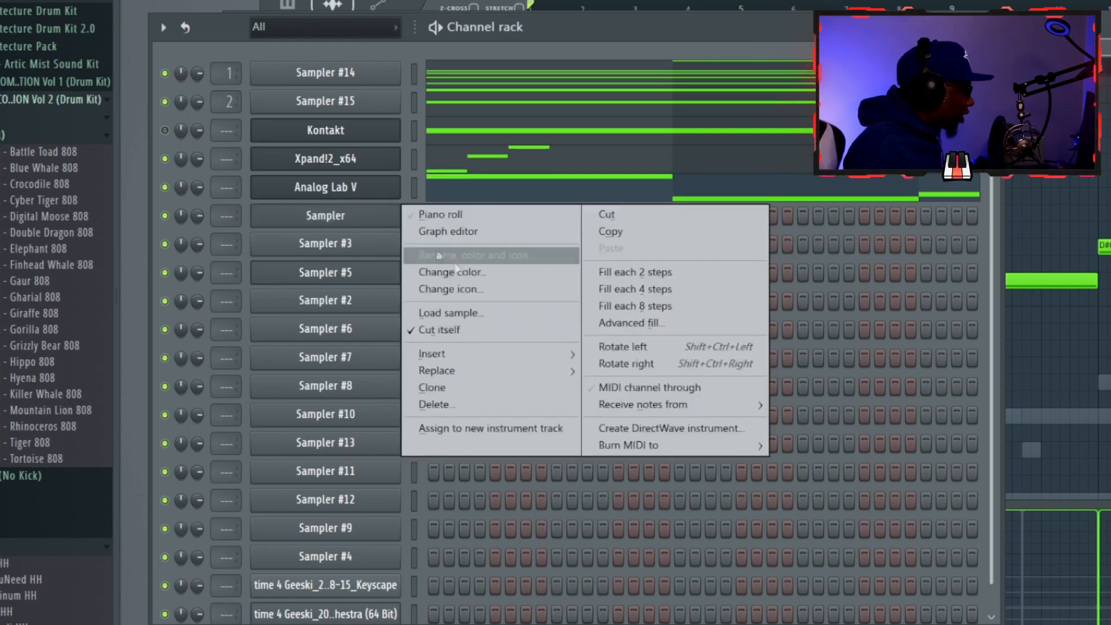
mouse_move(506, 354)
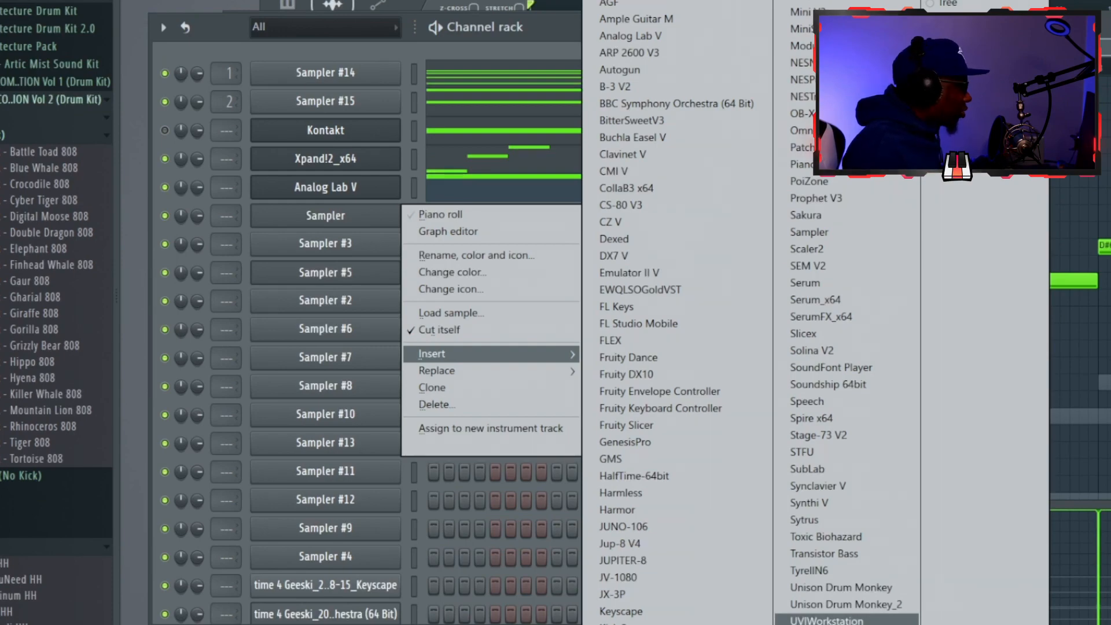
left_click(826, 620)
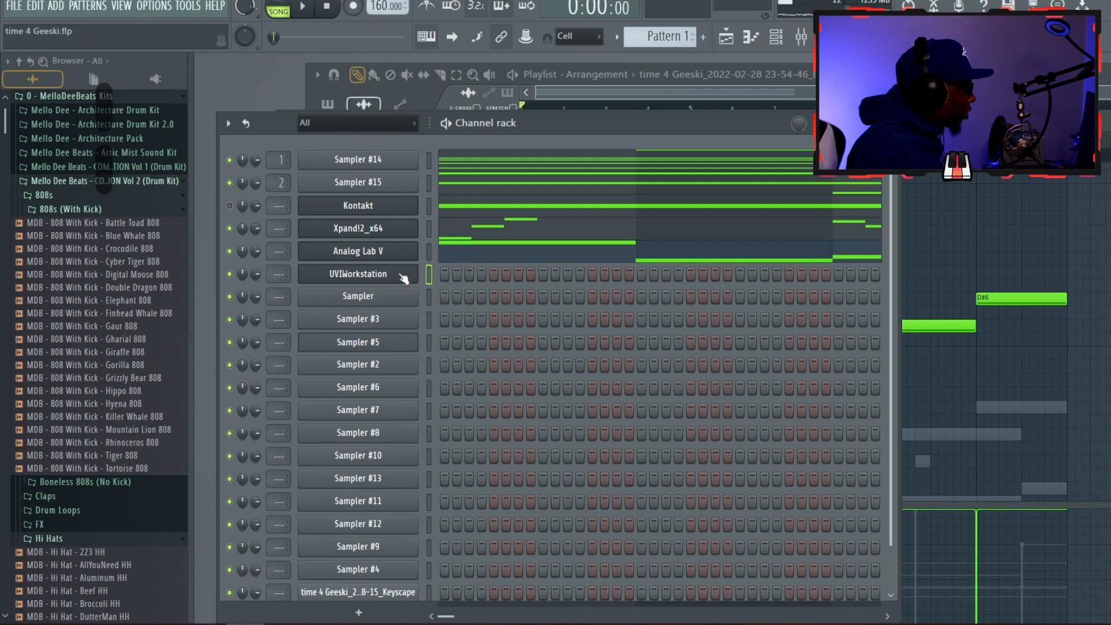
right_click(402, 279)
left_click(394, 274)
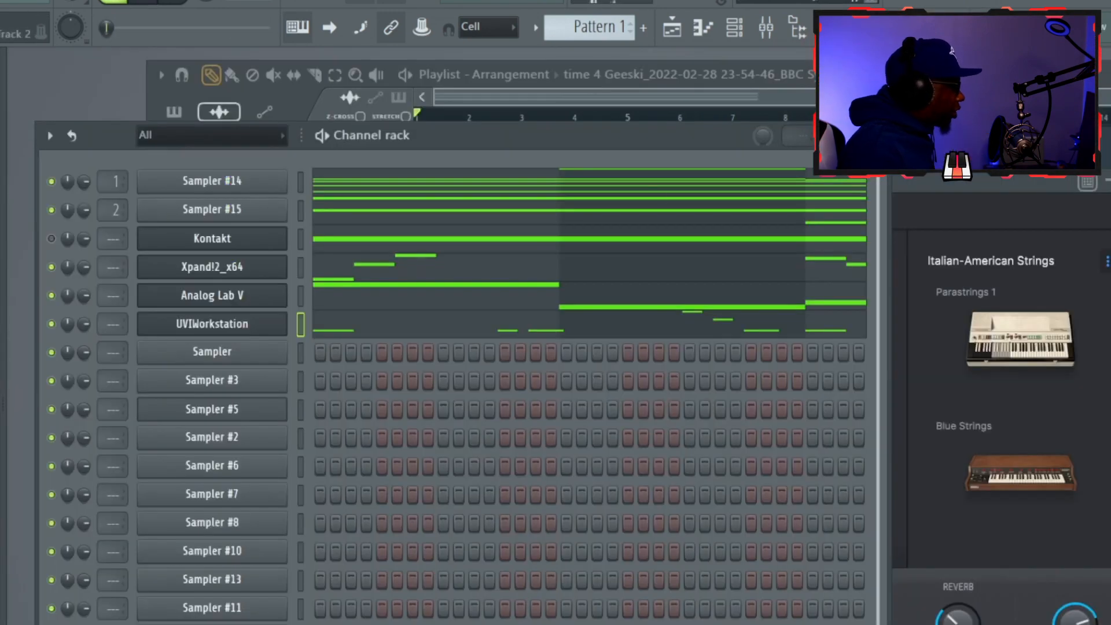
Place a short F5 note at the start of bar 1 in the Bell 1 part and lower Bell 1's channel volume during playback.
left_click(406, 264)
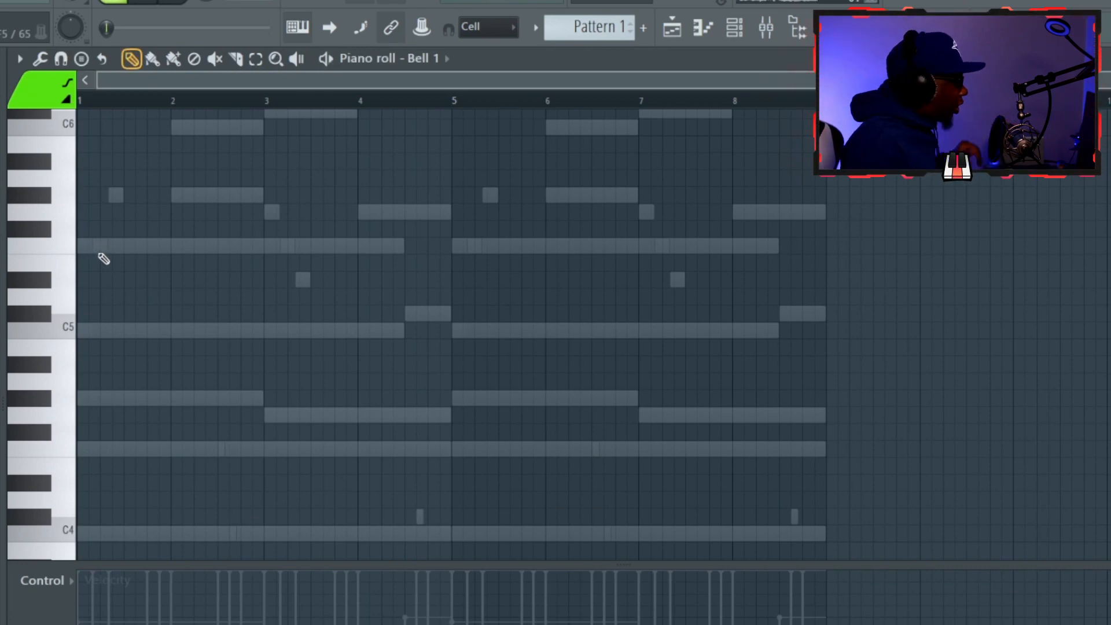
left_click_drag(80, 246, 84, 246)
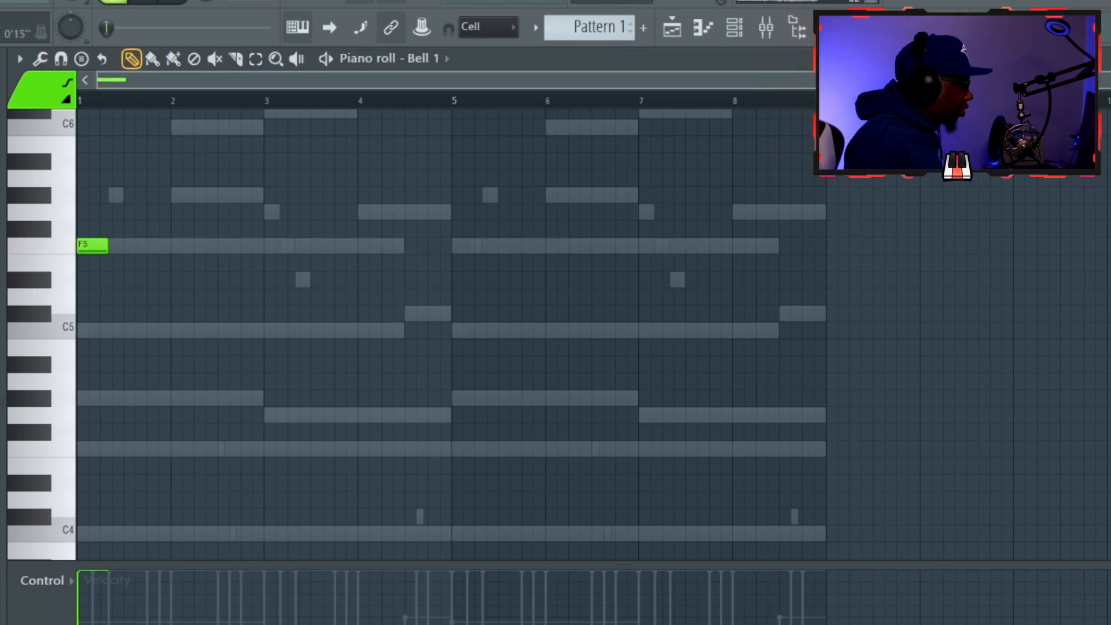
key("Escape")
key("space")
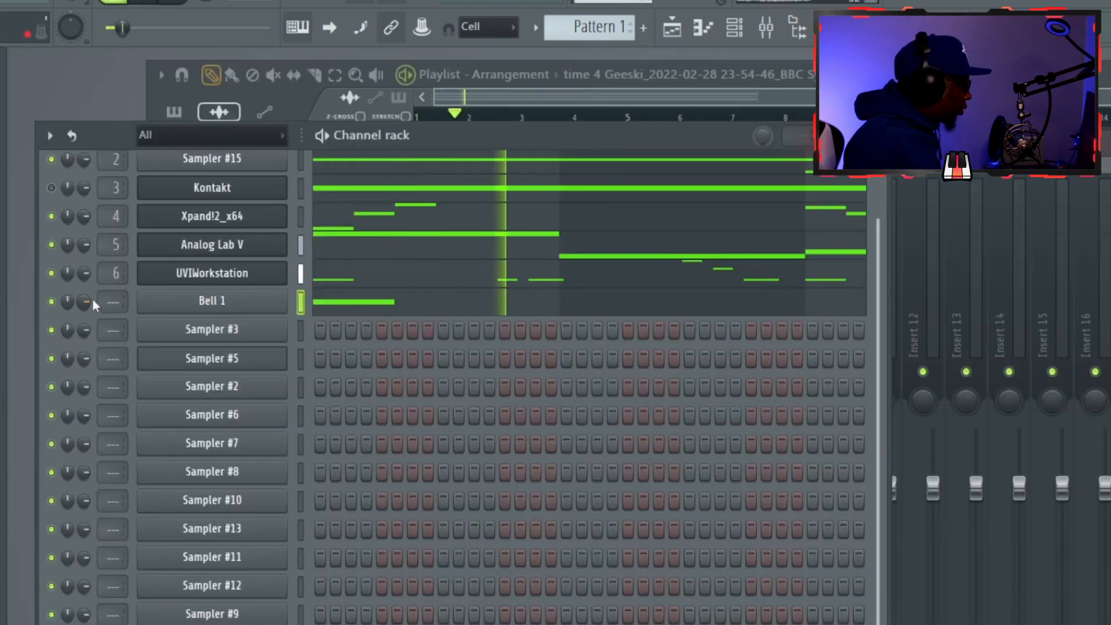
left_click_drag(88, 302, 88, 319)
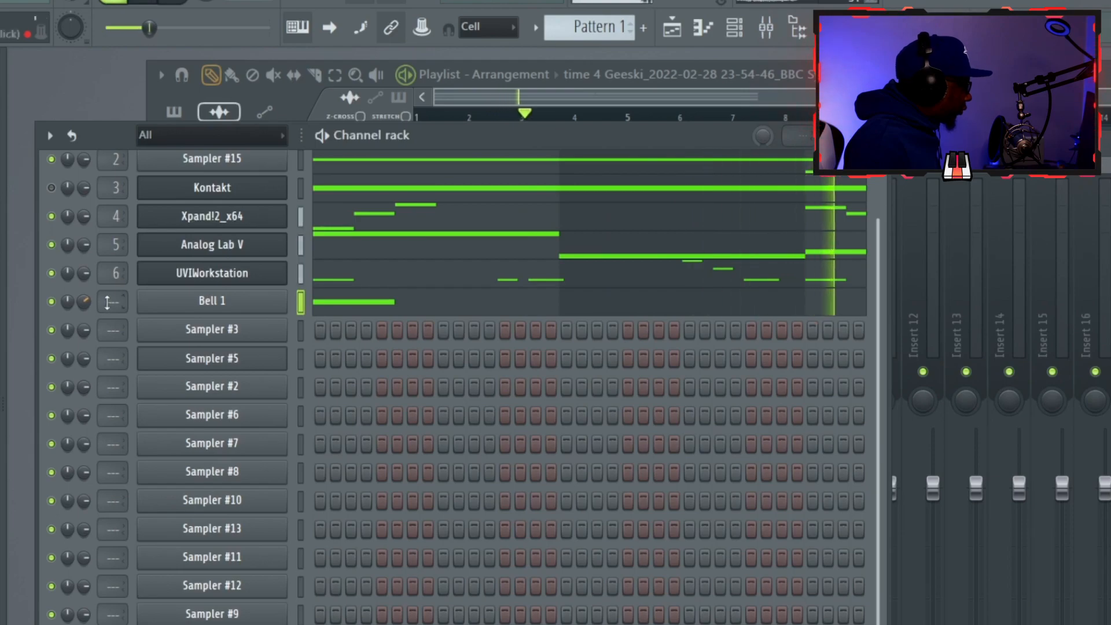
key("F9")
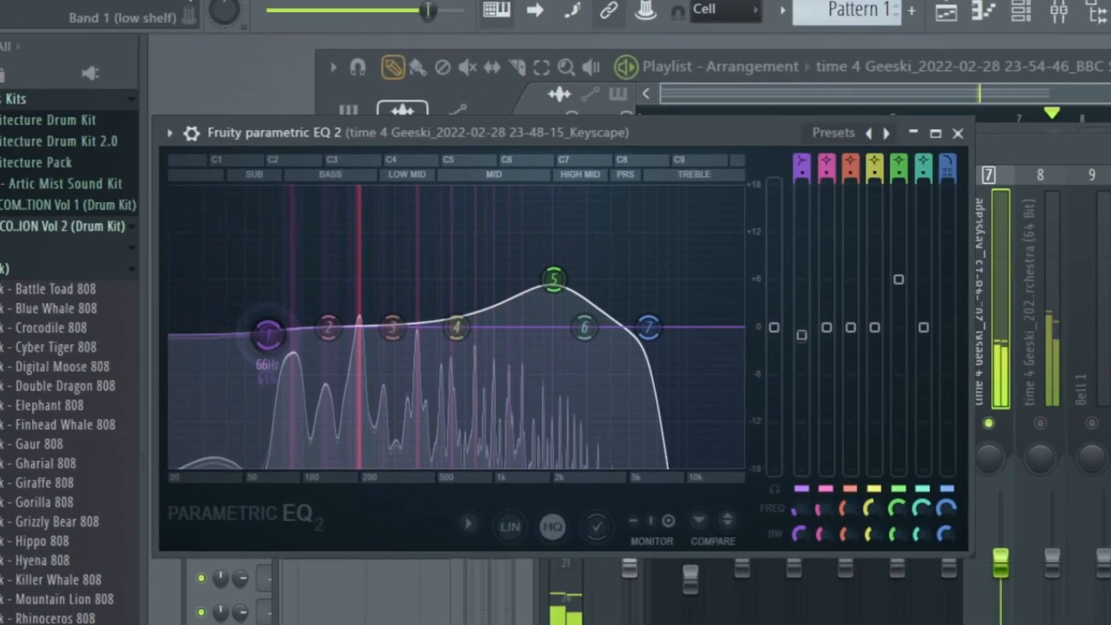
Cut the low shelf to about -6 dB on the Keyscape EQ and adjust the band 6 boost on the BBC Symphony Orchestra EQ.
left_click_drag(268, 335, 319, 373)
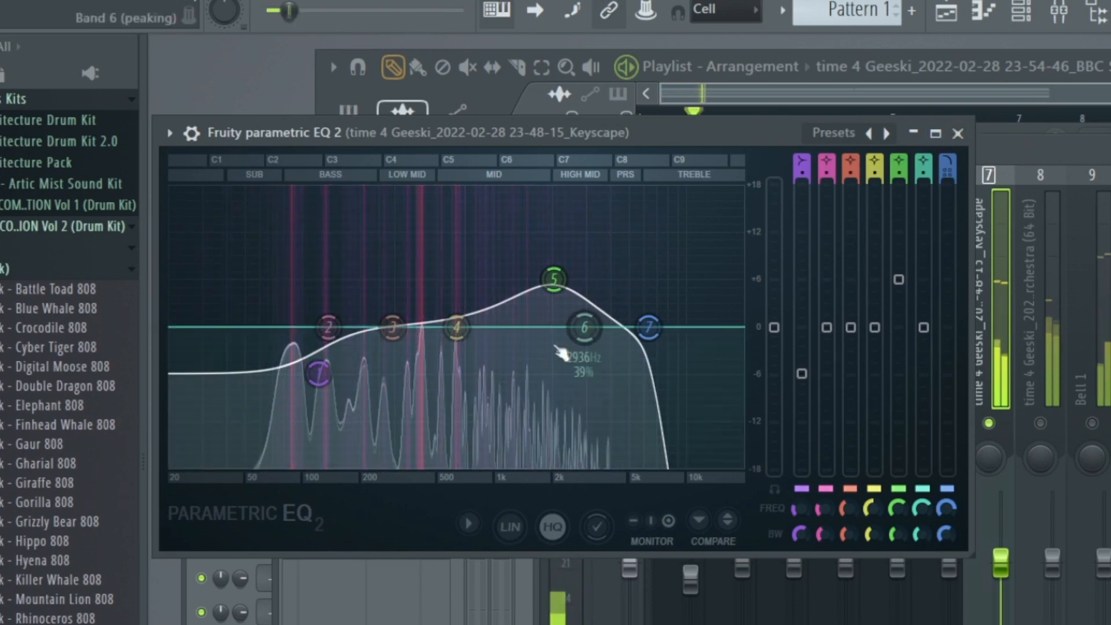
left_click_drag(641, 331, 630, 328)
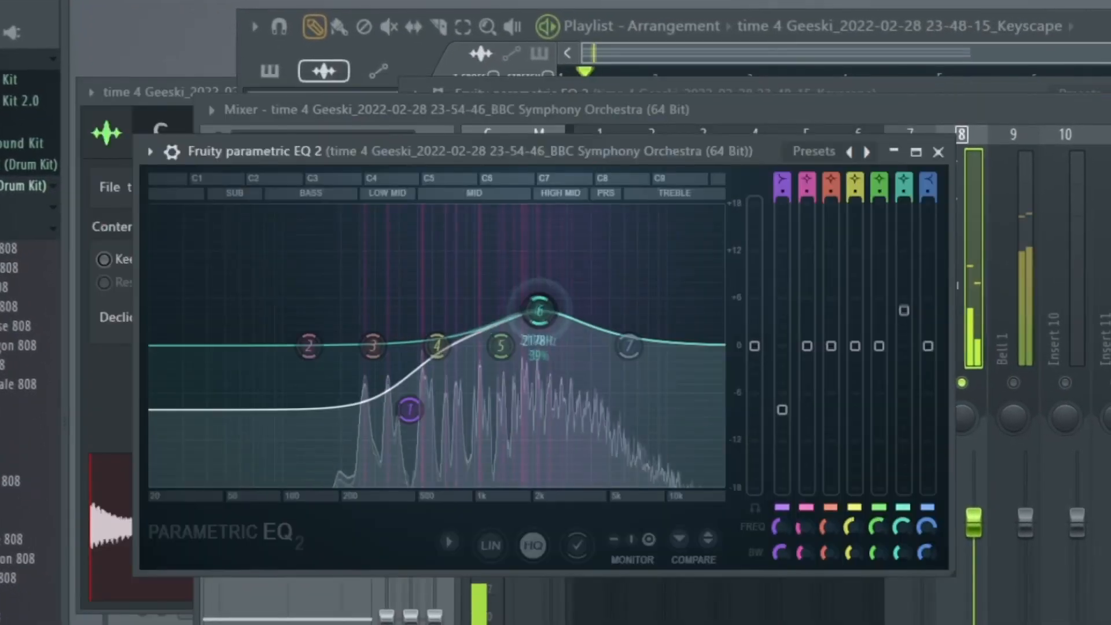
left_click_drag(540, 310, 479, 286)
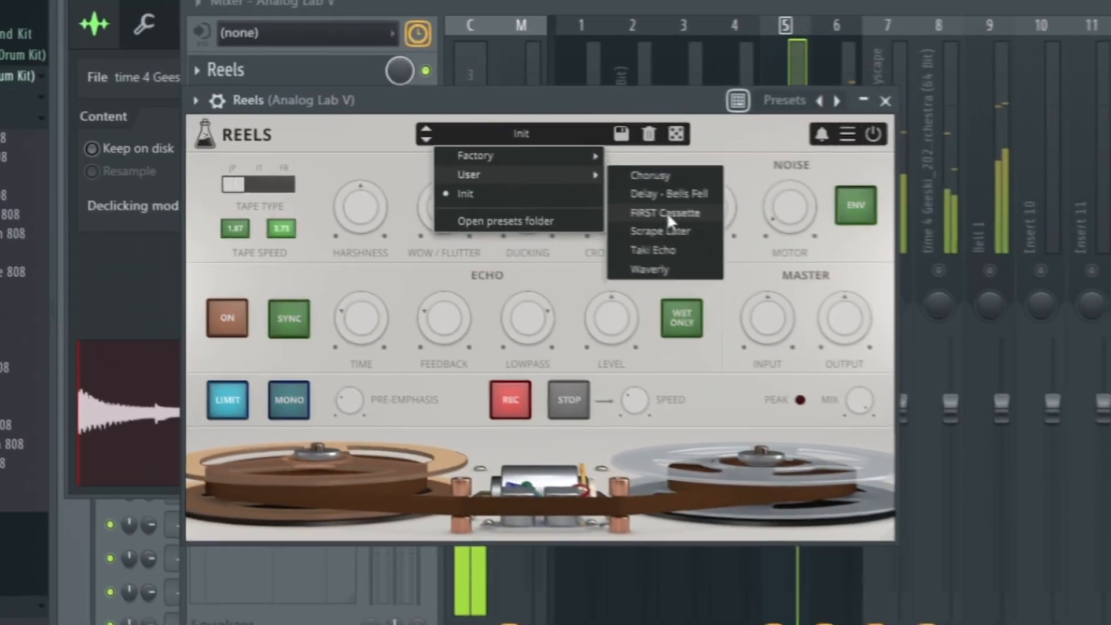
On the Analog Lab V track, load the FIRST Cassette preset in Reels and lower the magnitude in RC-20 Retro Color.
left_click(665, 215)
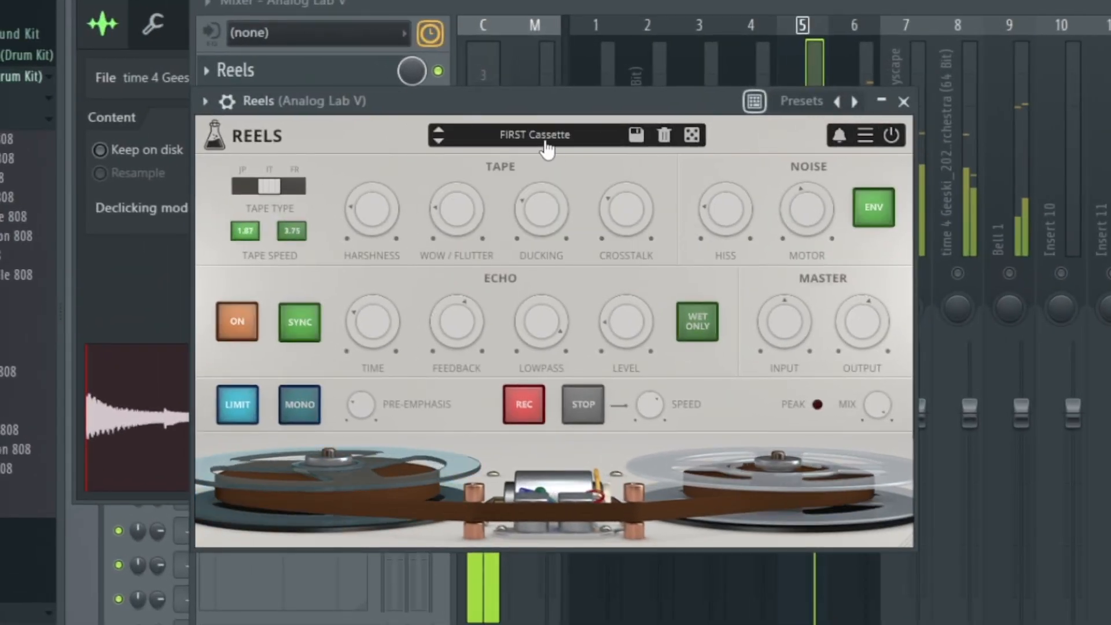
left_click(256, 78)
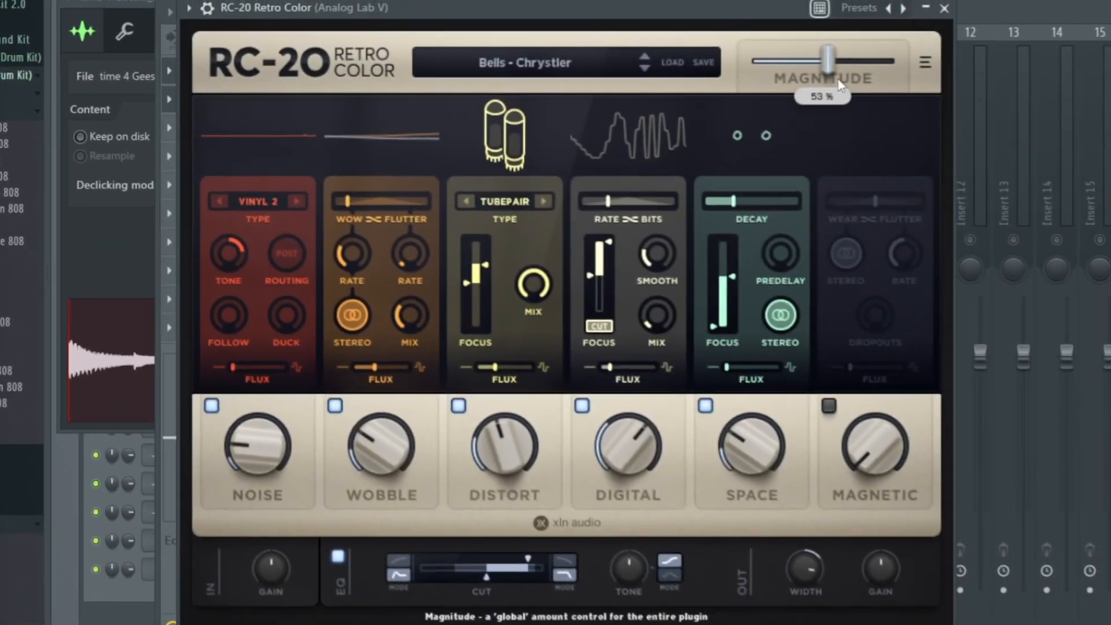
left_click_drag(821, 67, 807, 69)
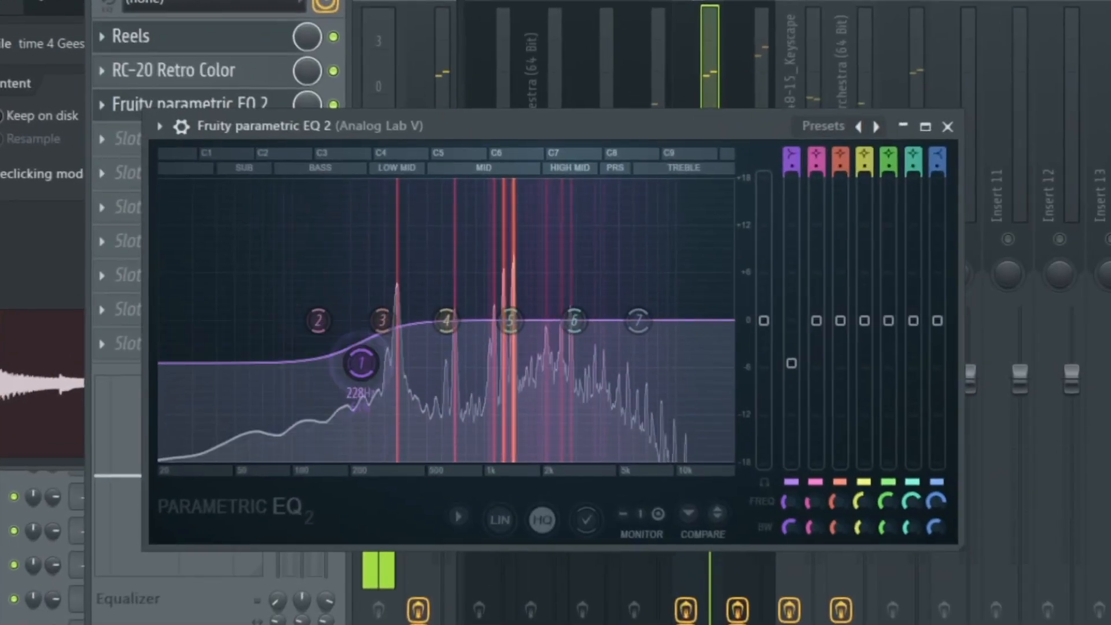
Deepen the low-shelf cut on the Analog Lab V EQ and raise the Xpand!2 EQ's low cut to just under 200 Hz.
left_click_drag(361, 362, 439, 433)
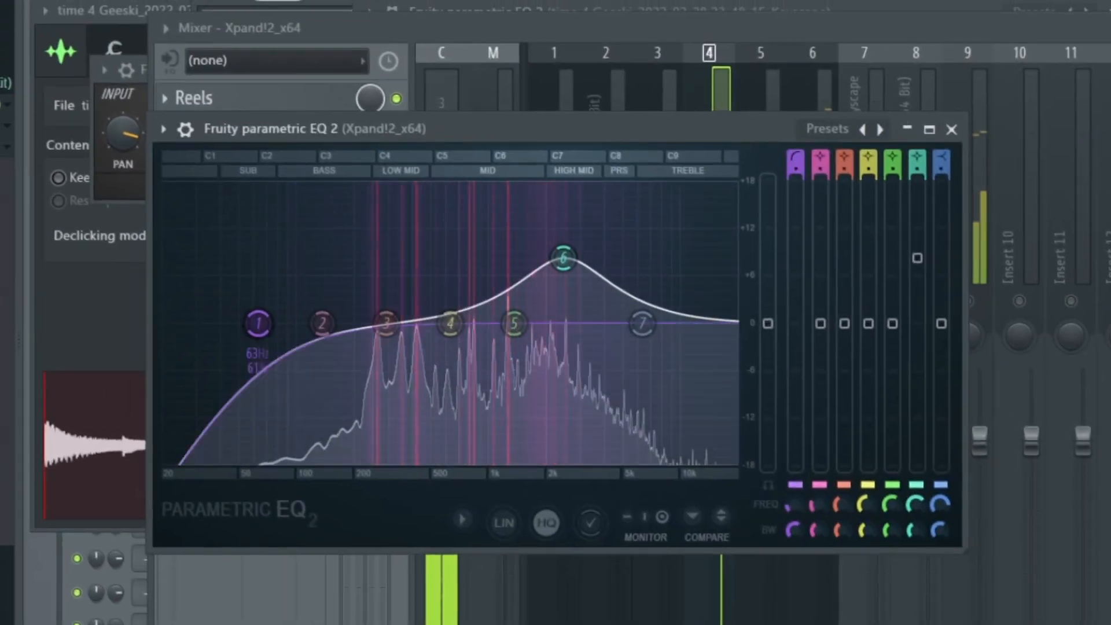
left_click_drag(256, 323, 349, 324)
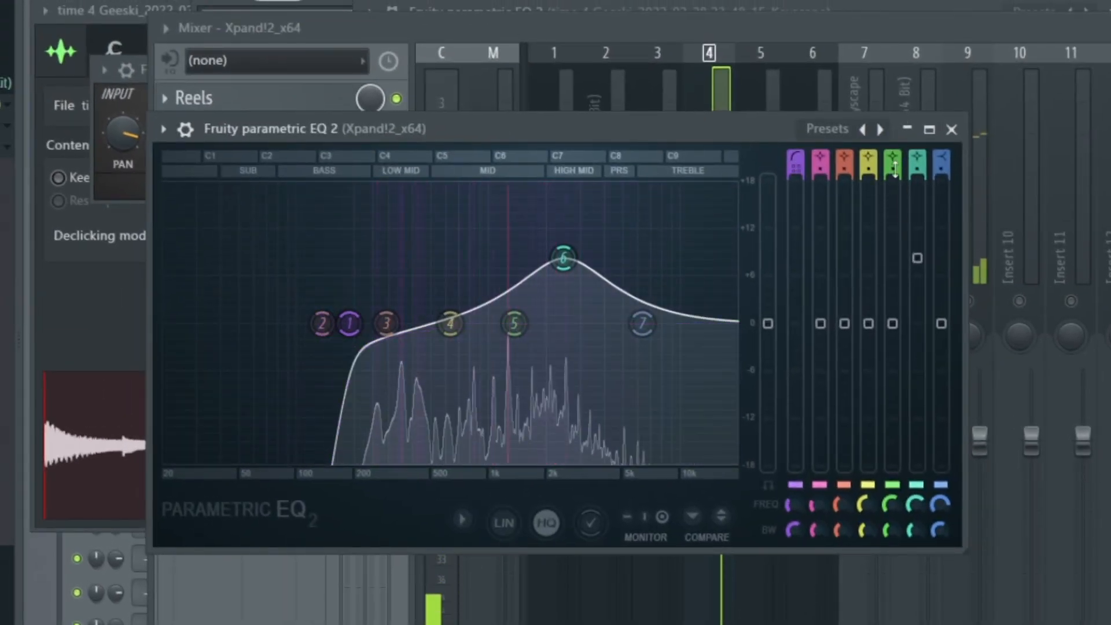
left_click(952, 129)
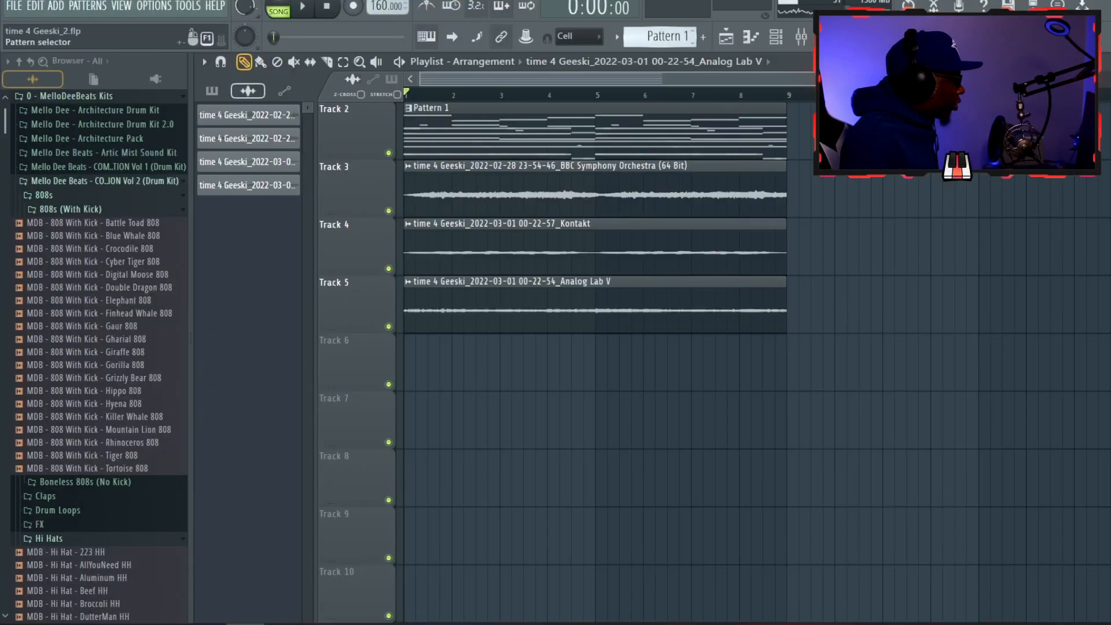
Switch to Pattern 8, audition the 808s with kick, and load the Tiger 808 sample into Sampler #3.
left_click_drag(661, 41, 661, 38)
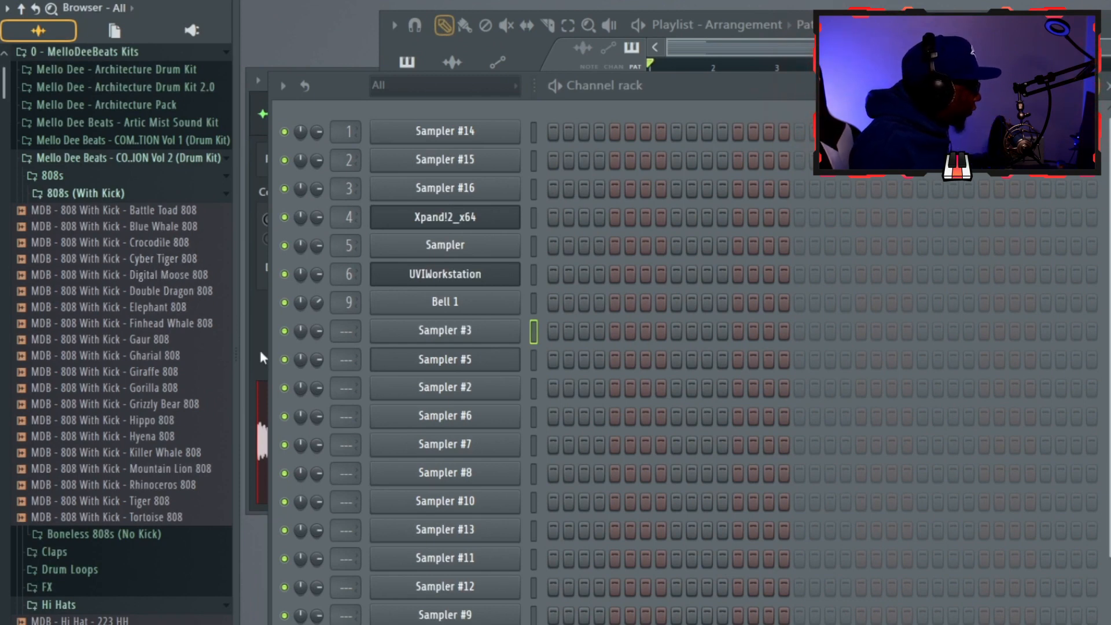
left_click_drag(179, 403, 177, 402)
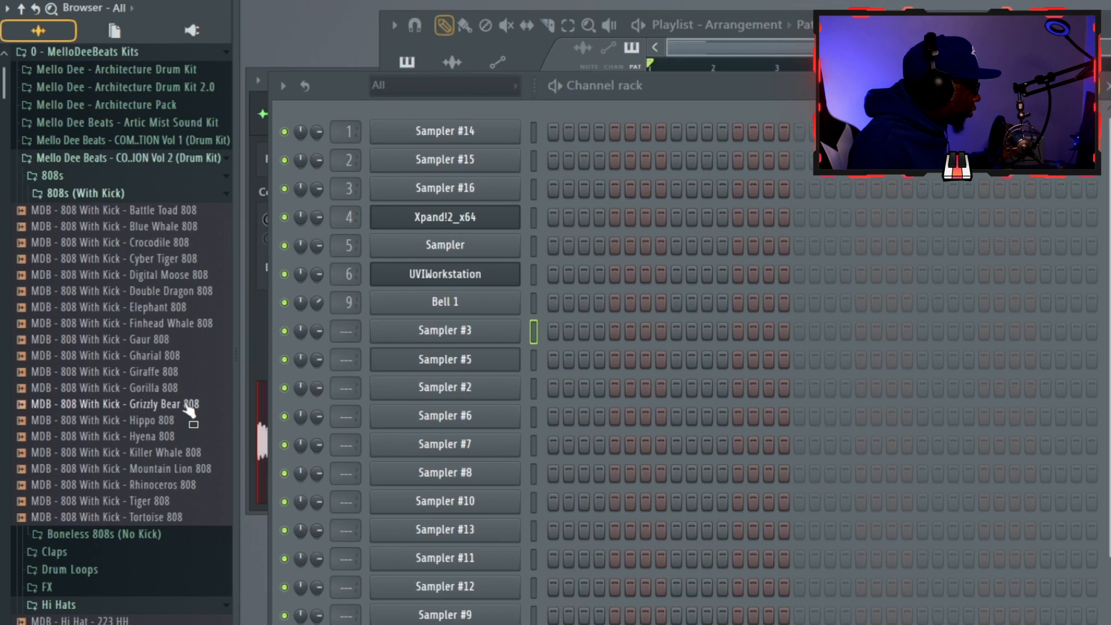
left_click_drag(189, 410, 154, 521)
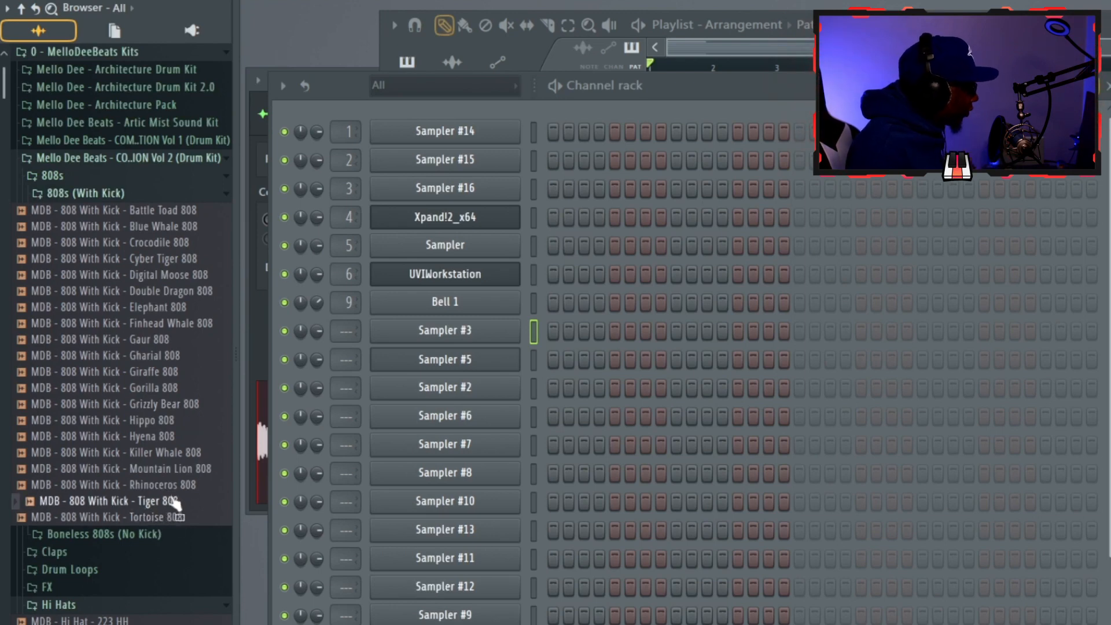
left_click_drag(198, 484, 206, 475)
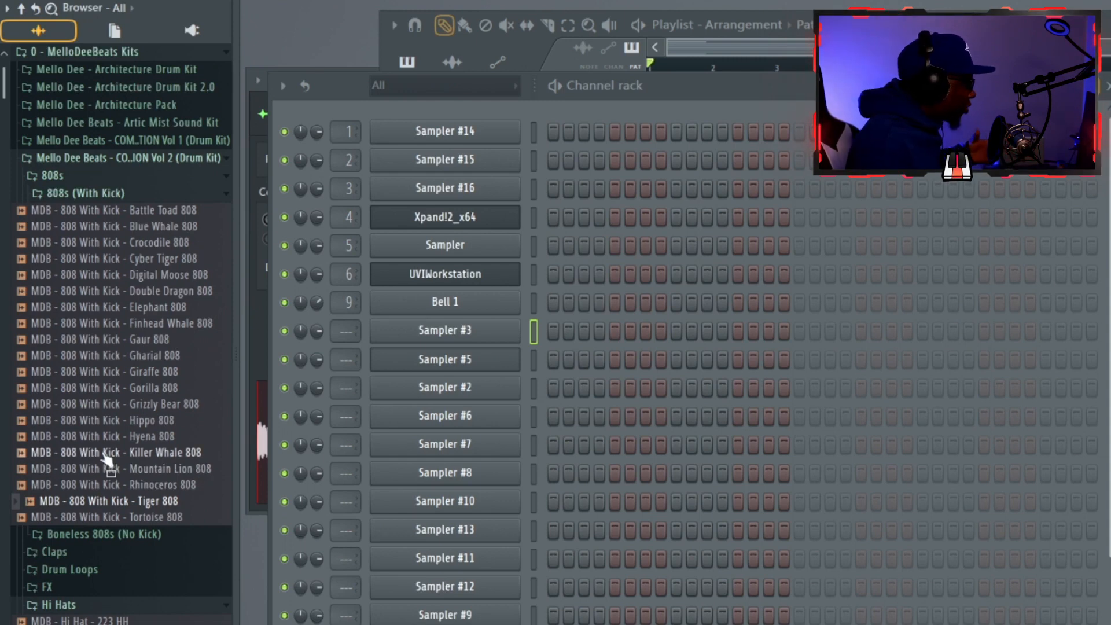
left_click_drag(110, 467, 152, 506)
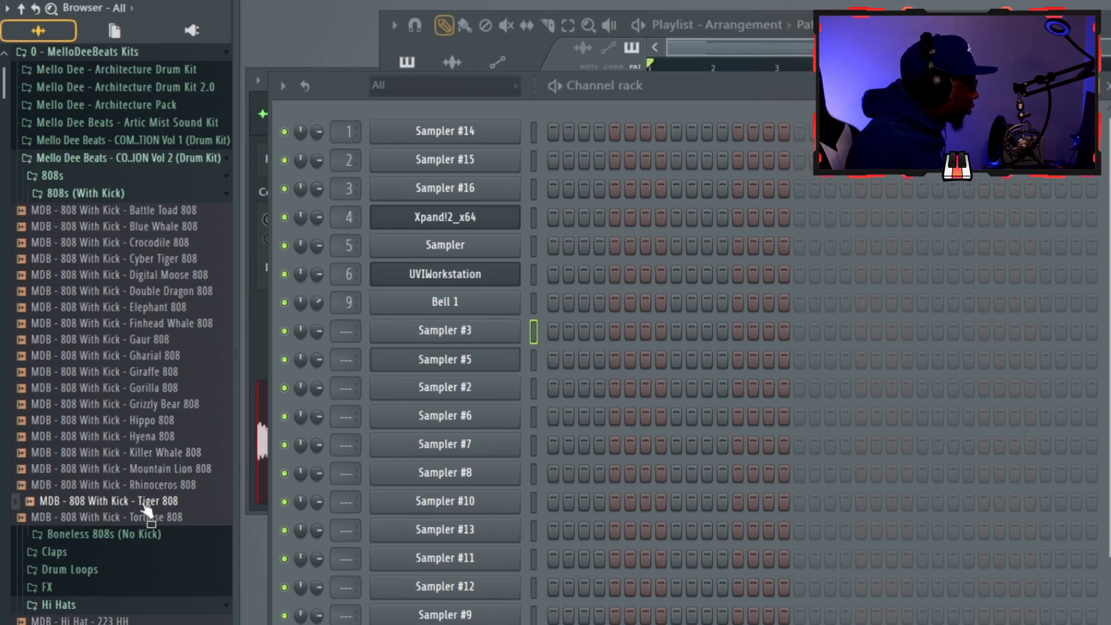
left_click_drag(147, 508, 445, 330)
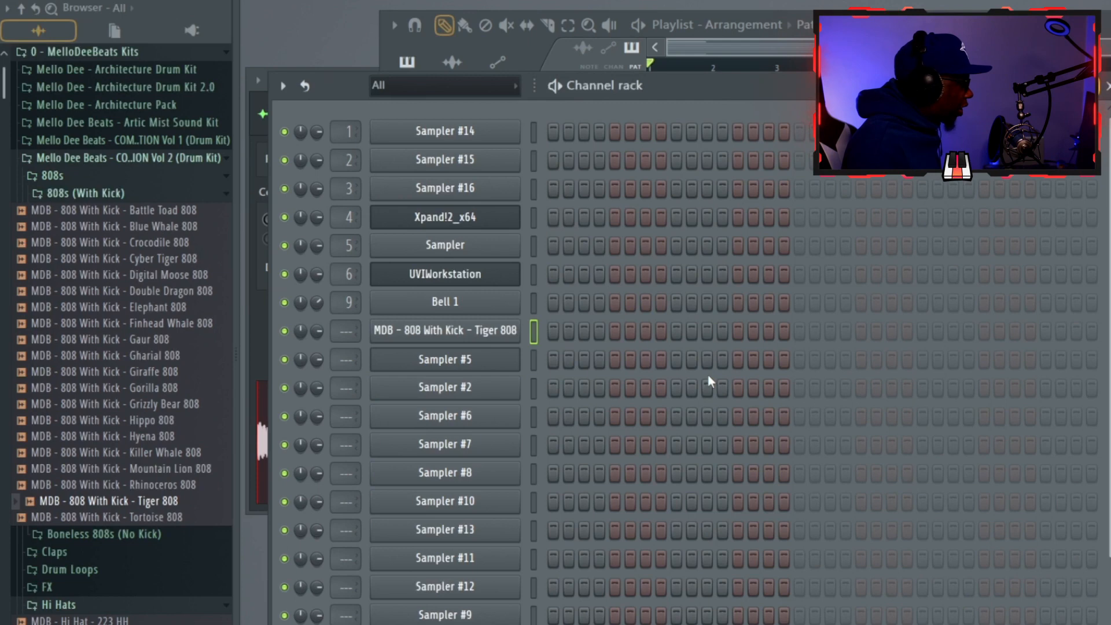
Write a four-bar Tiger 808 line of six short F5 notes ending with a C#5 late in bar 4, and play it.
key("F7")
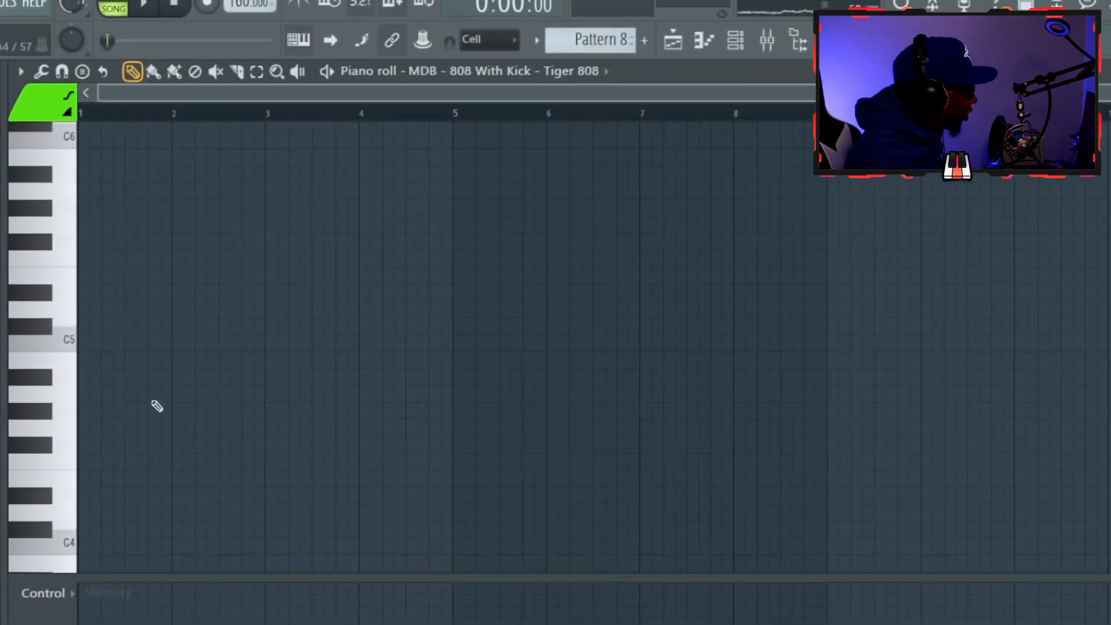
left_click(92, 259)
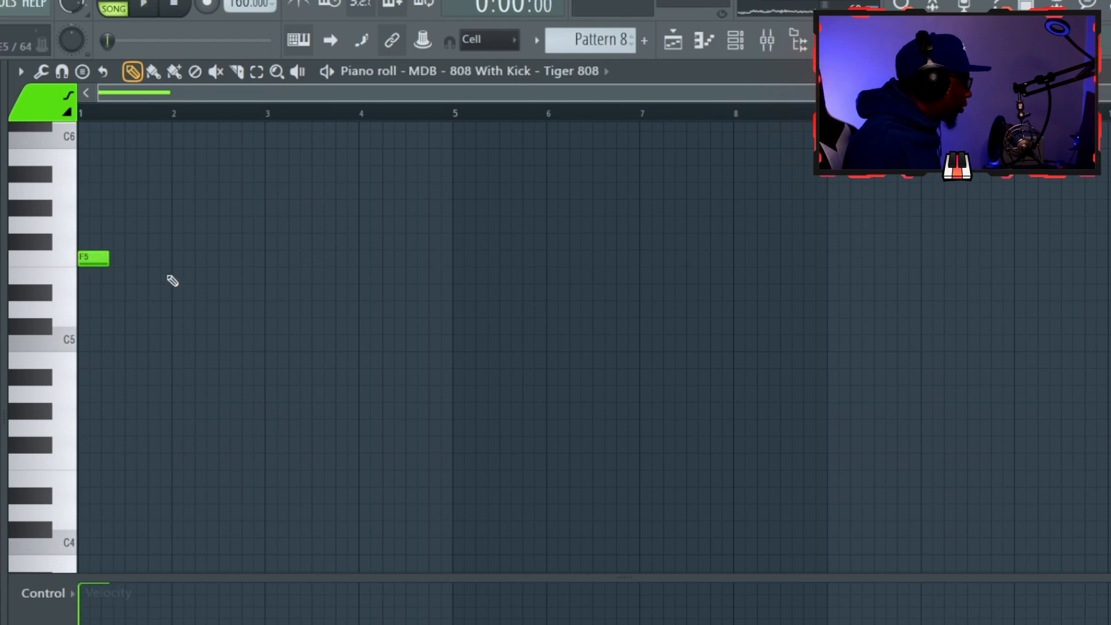
key("space")
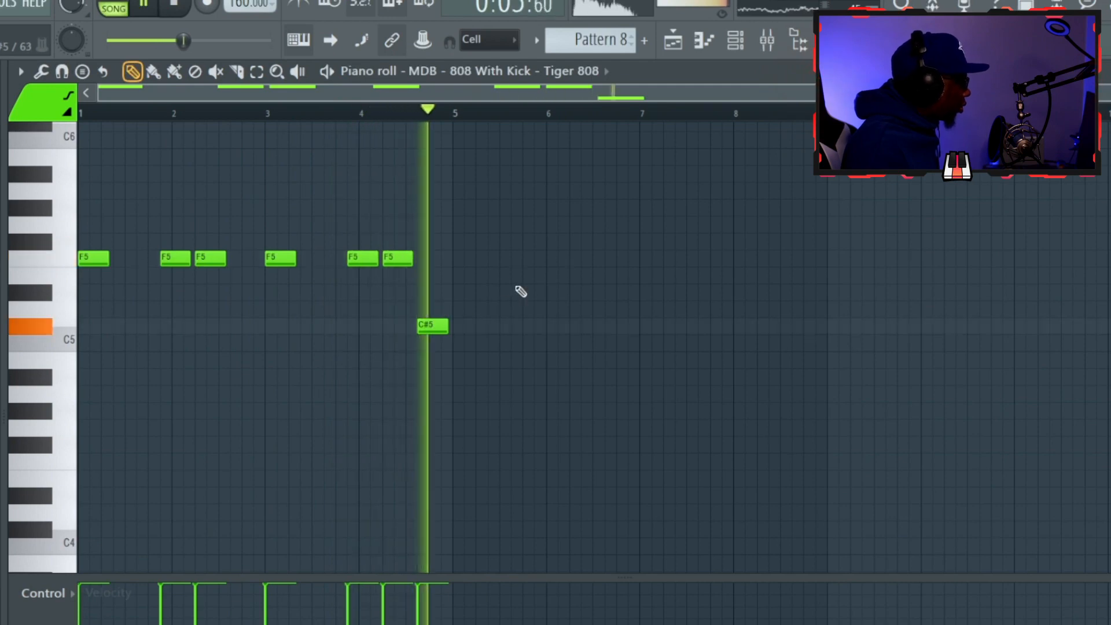
key("space")
Copy the four-bar 808 line into bars 5 to 8.
scroll(521, 291, "right", 5)
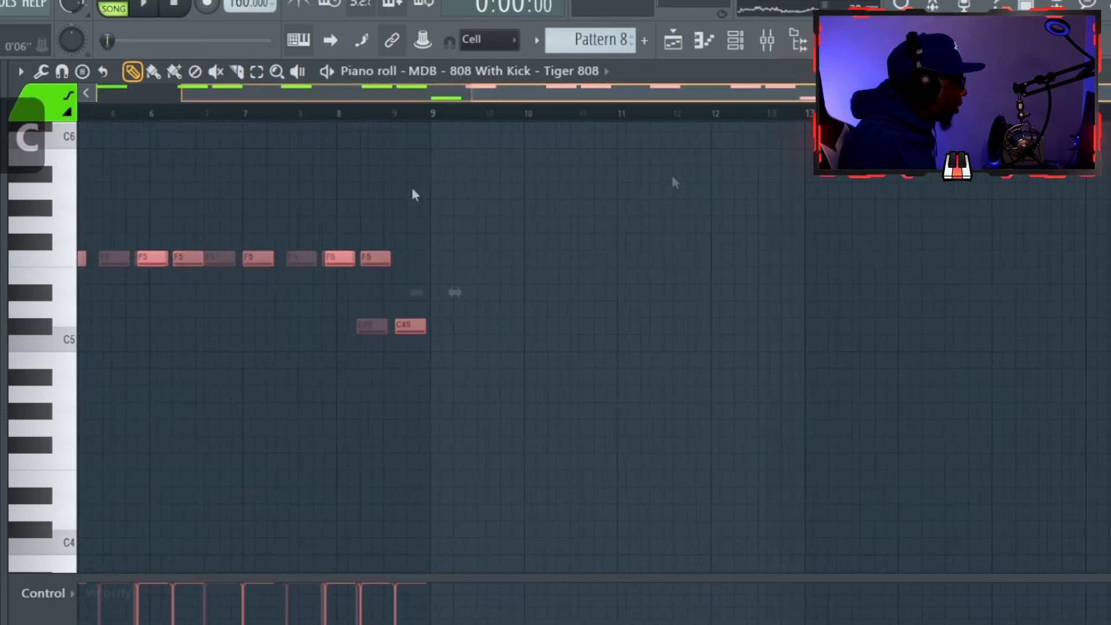
left_click_drag(415, 195, 331, 200)
key("ctrl+v")
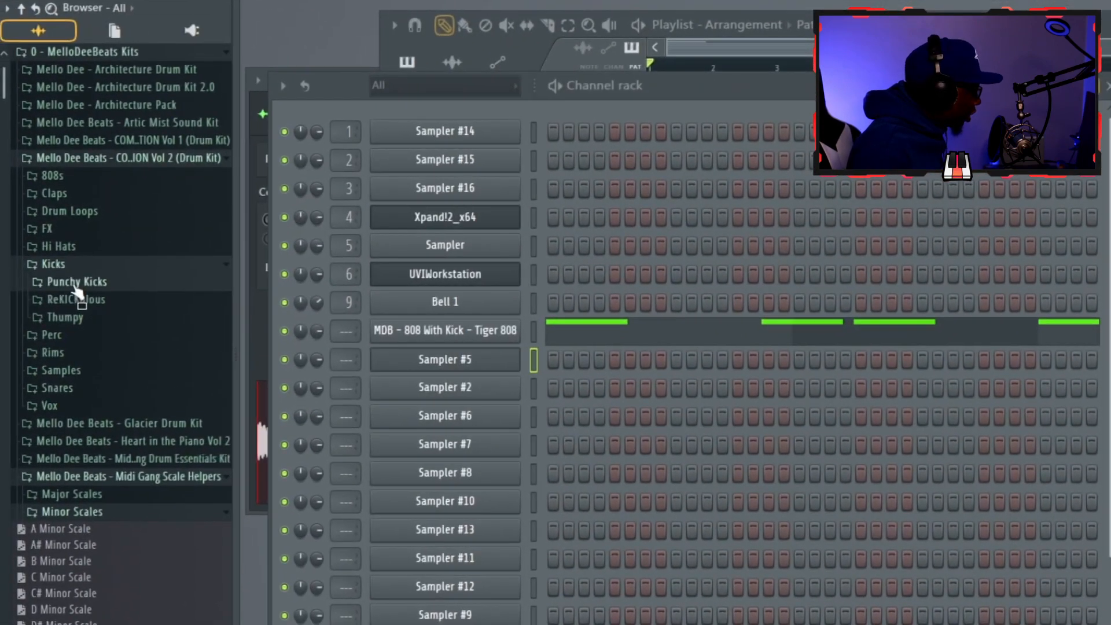
Load the Maidana punchy kick into Sampler #5 and place six C5 kicks under the 808's F5 notes in bars 1 to 4.
left_click(77, 282)
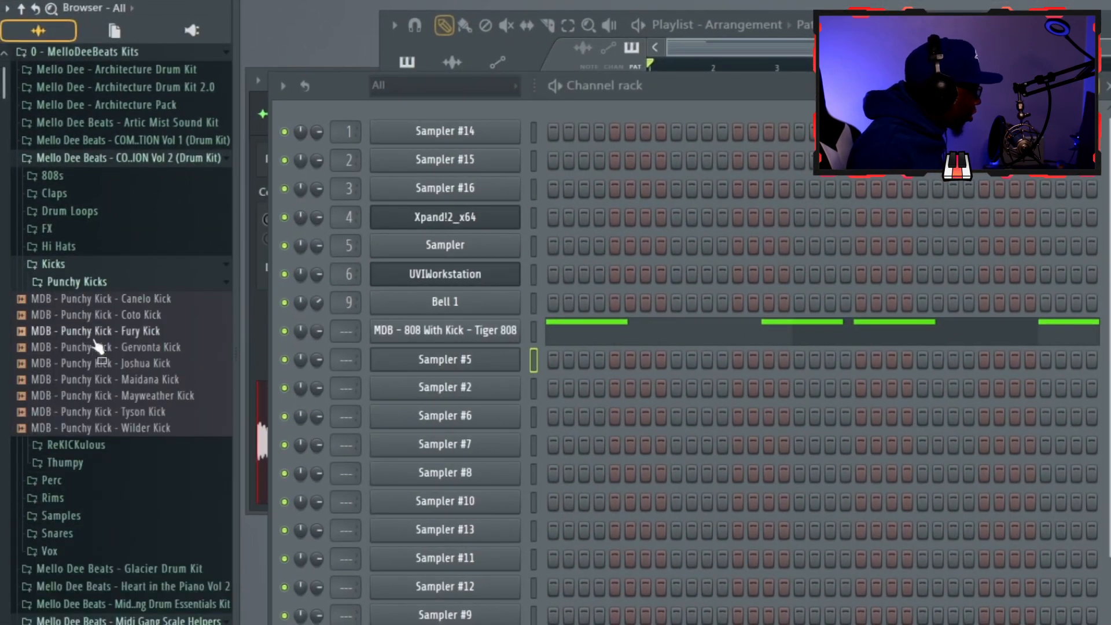
left_click_drag(185, 382, 499, 360)
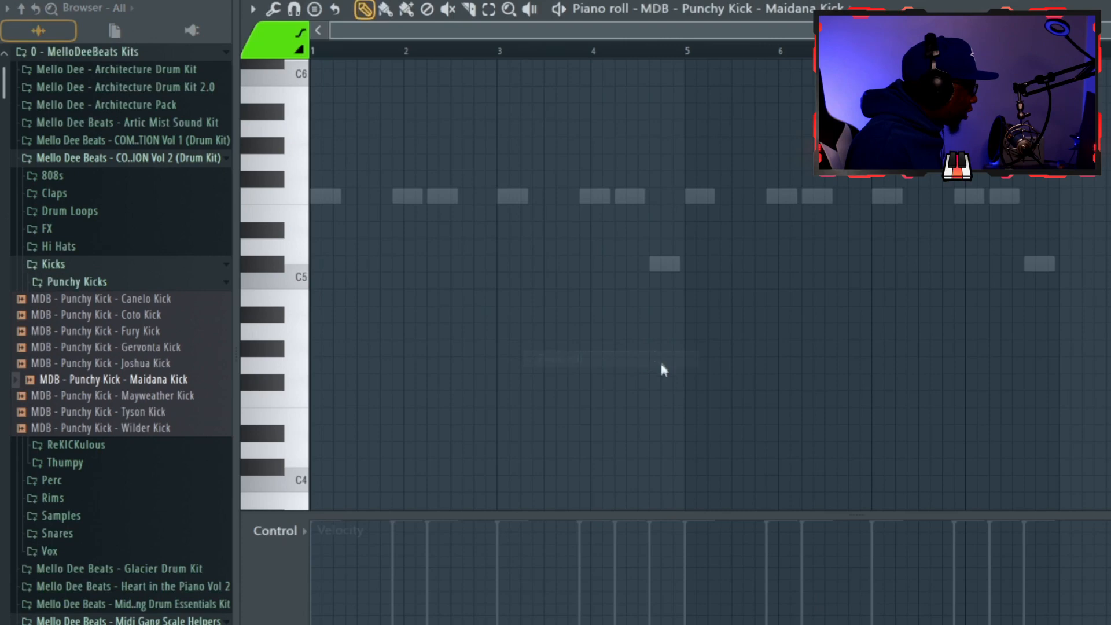
left_click(319, 279)
left_click(400, 279)
left_click(434, 279)
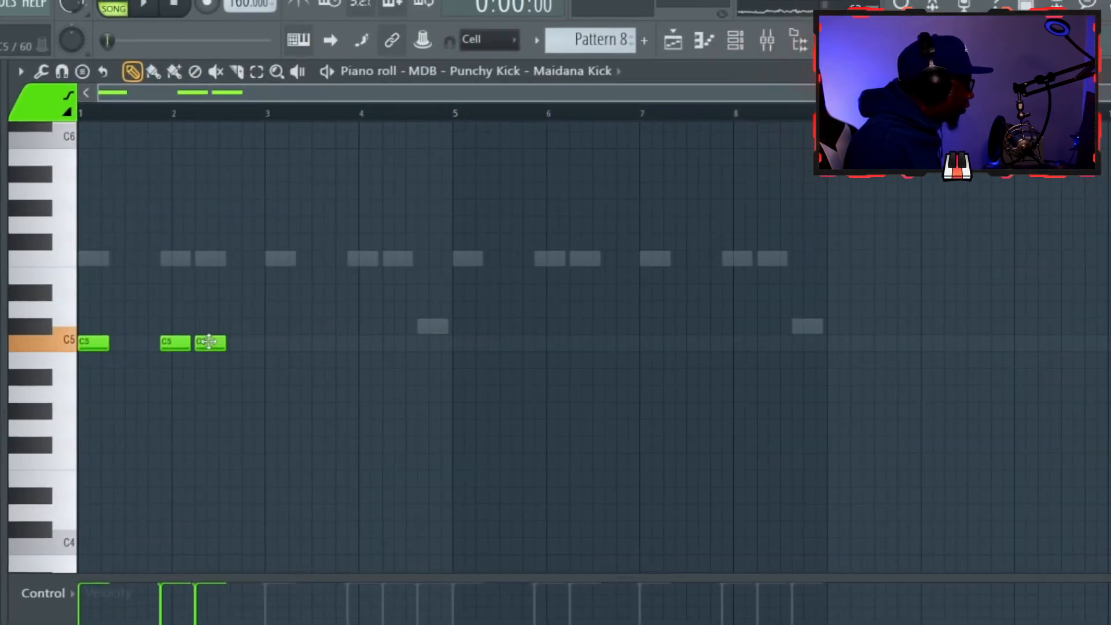
left_click(268, 341)
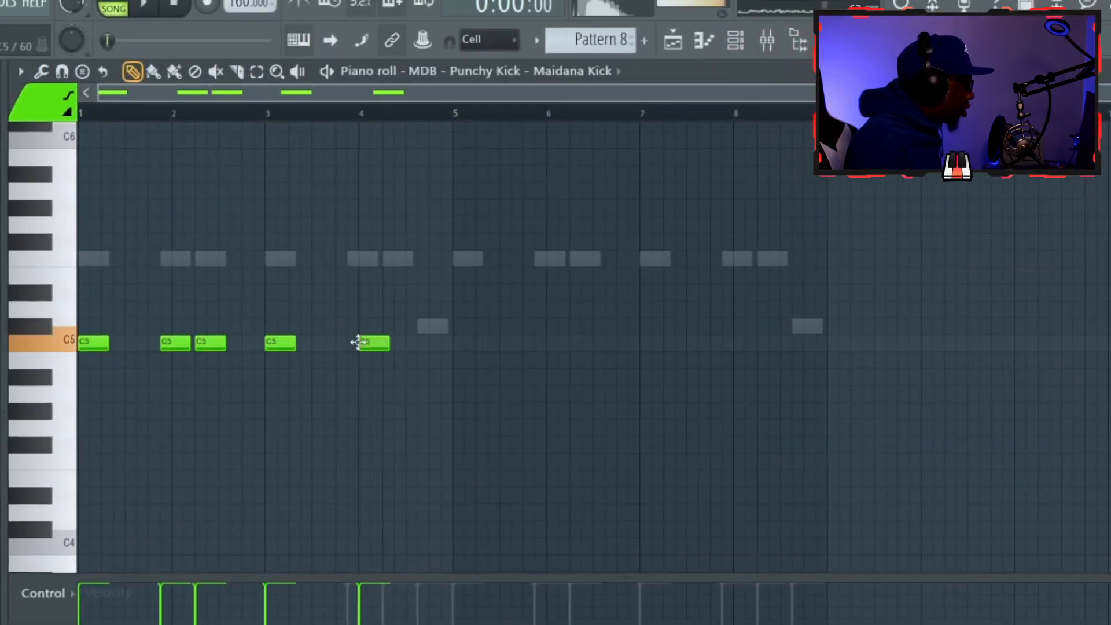
left_click(398, 342)
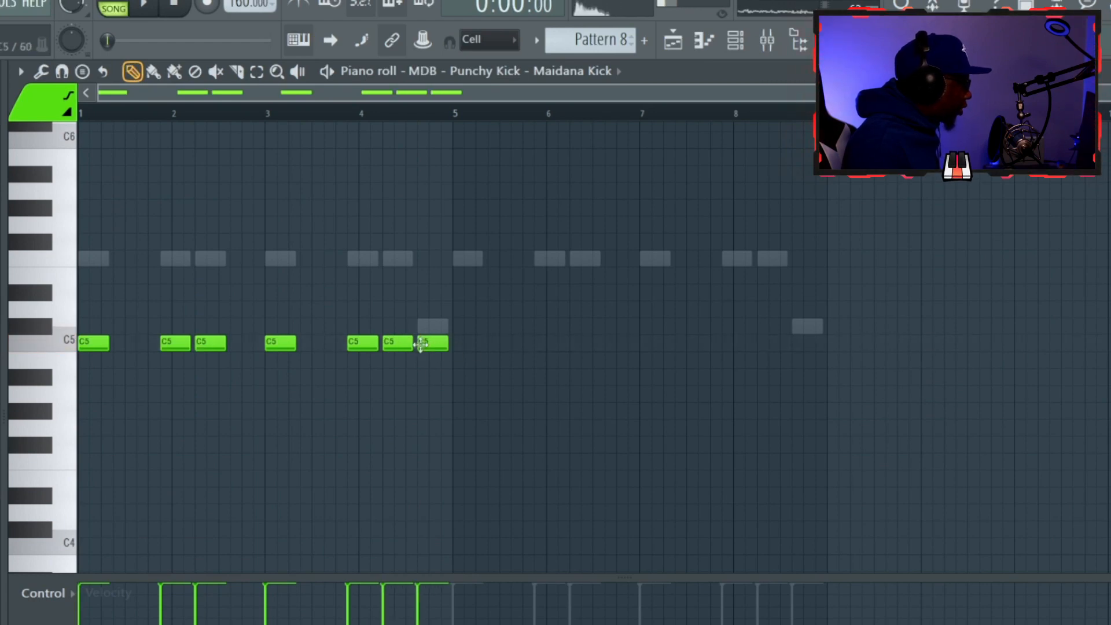
left_click(421, 342)
left_click_drag(426, 332, 427, 332)
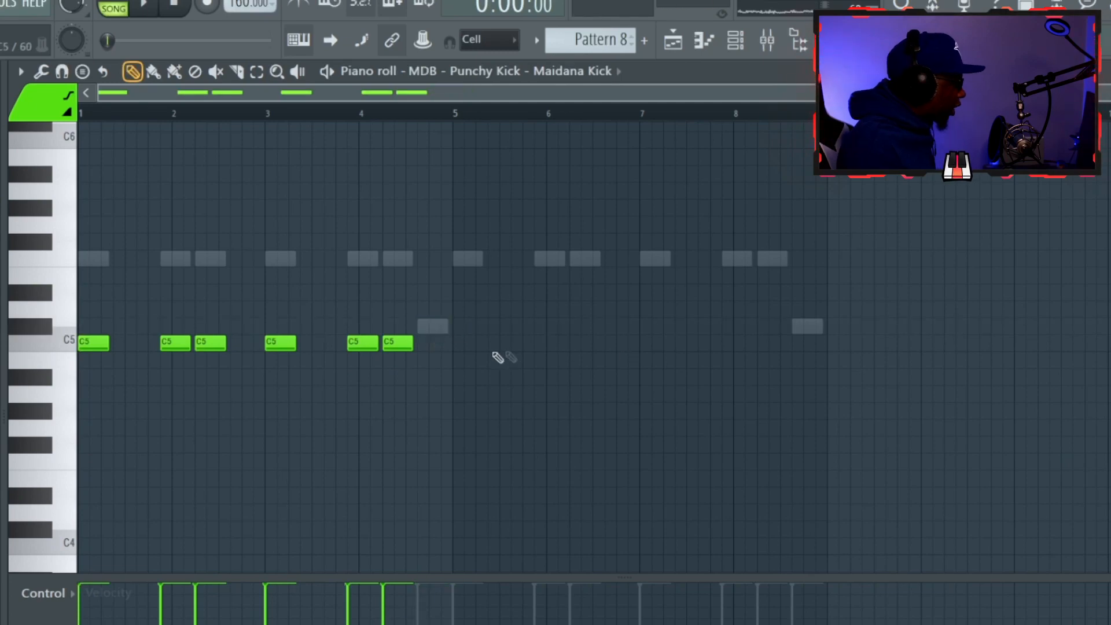
Copy the four-bar kick pattern into bars 5 to 8 and play it.
key("ctrl+c")
mouse_move(376, 99)
left_mouse_down()
mouse_move(681, 100)
mouse_move(370, 102)
left_mouse_up()
key("ctrl+v")
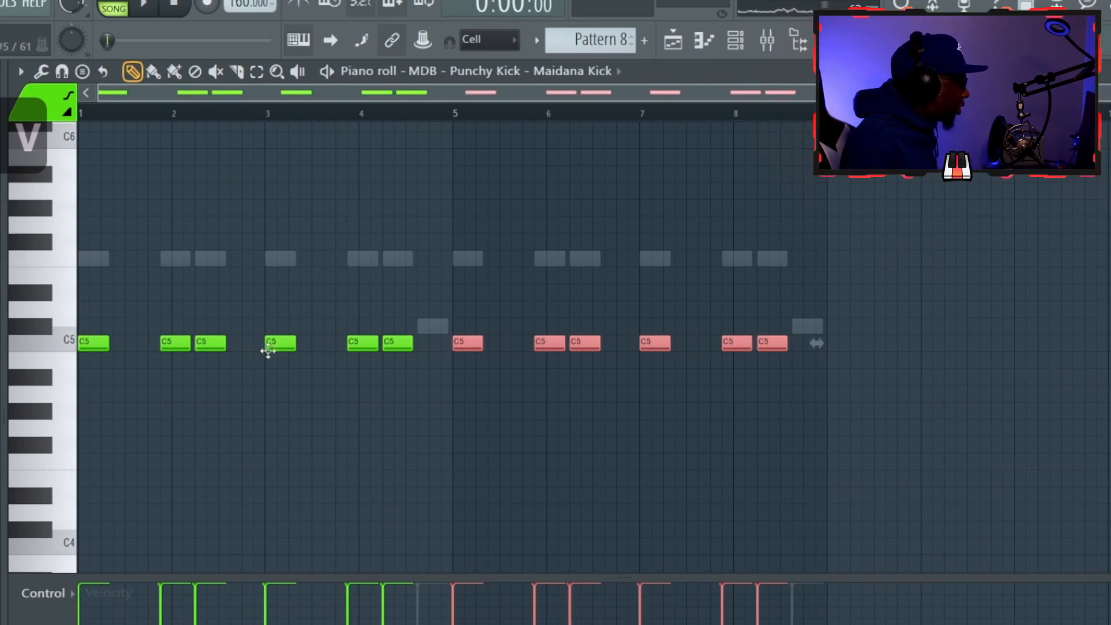
key("space")
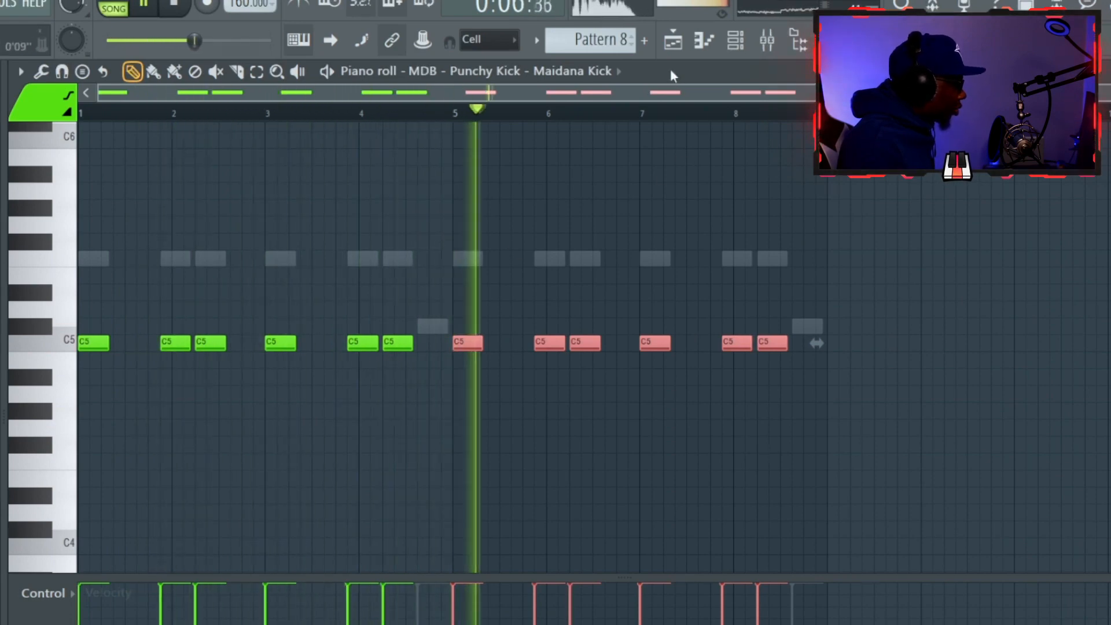
key("space")
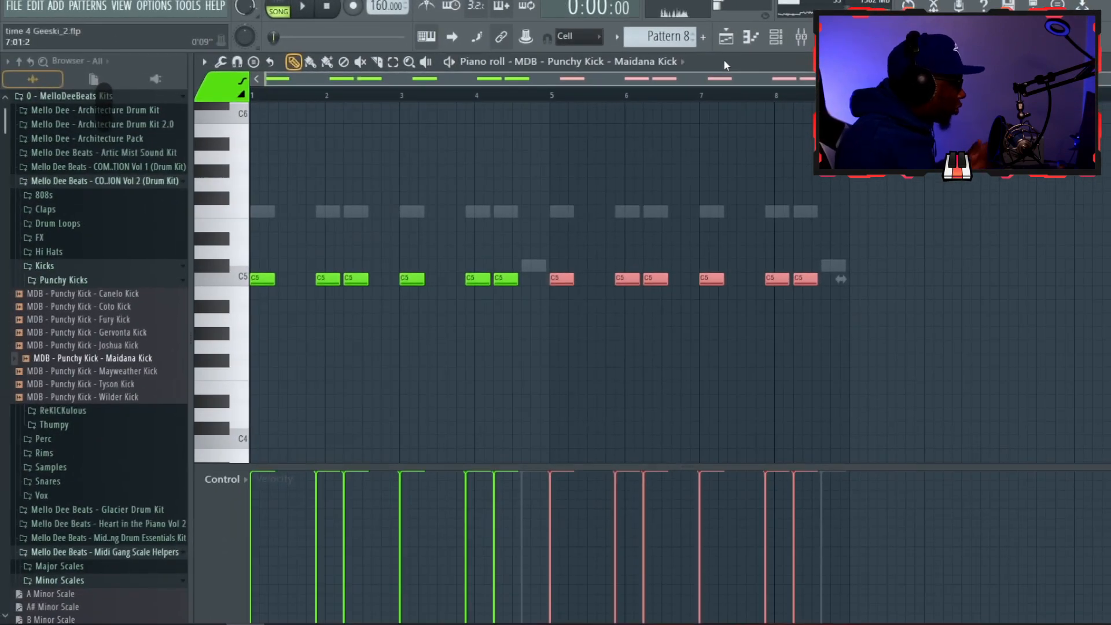
Deselect the kick notes and, during playback, try the whole kick line at different pitches, settling on B4.
key("ctrl+d")
key("Caps_Lock")
scroll(584, 163, "up", 3)
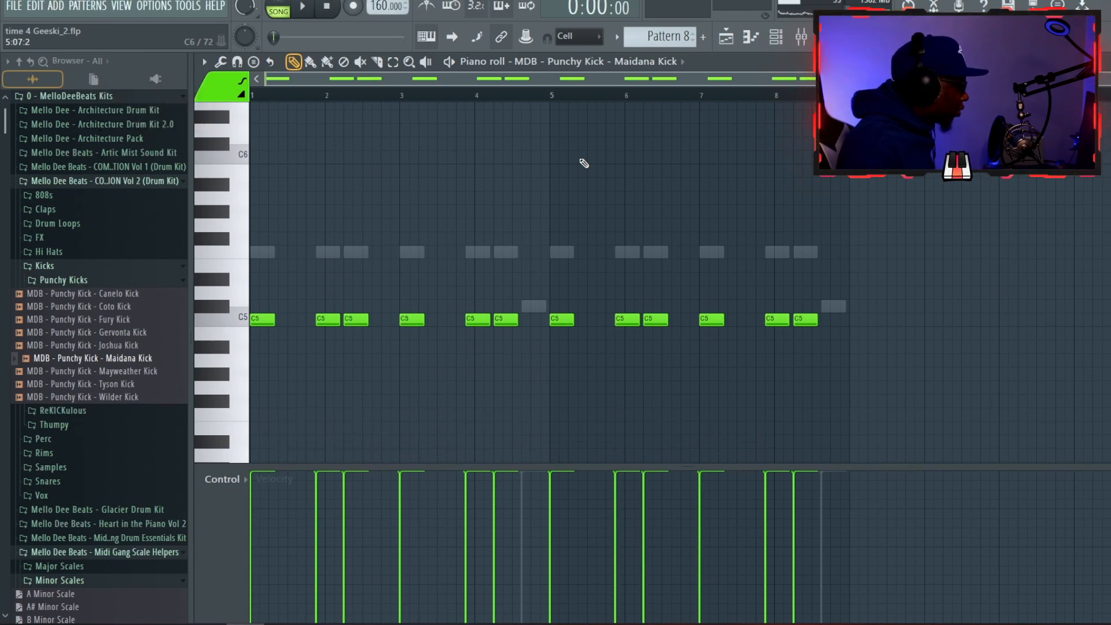
key("space")
key("shift+Up")
key("shift+Up")
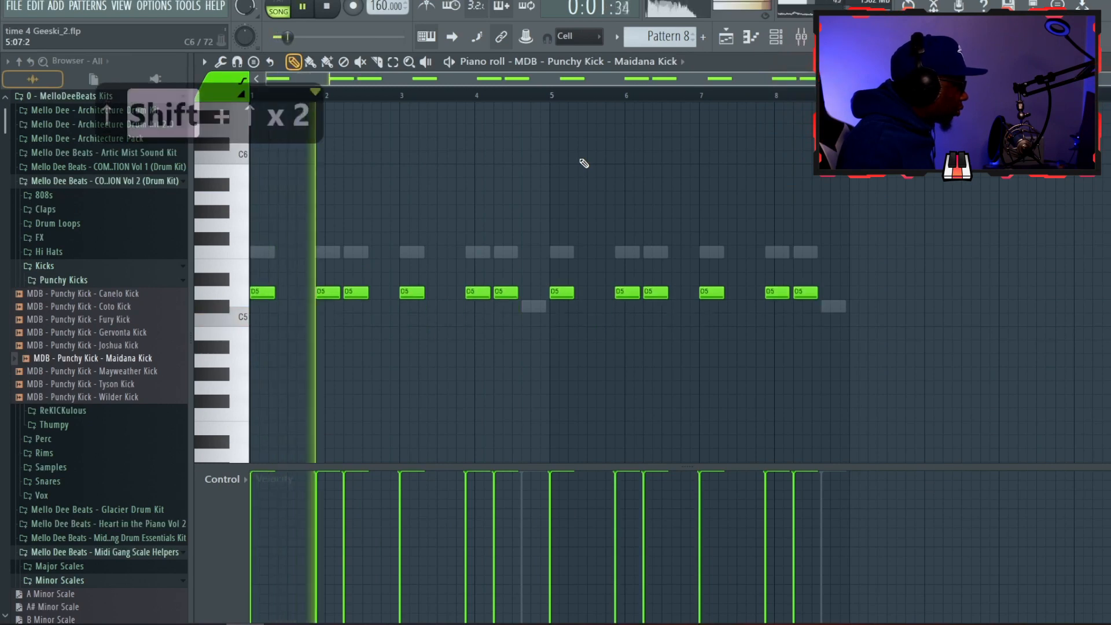
key("shift+Down")
key("shift+Down")
key("shift+Down")
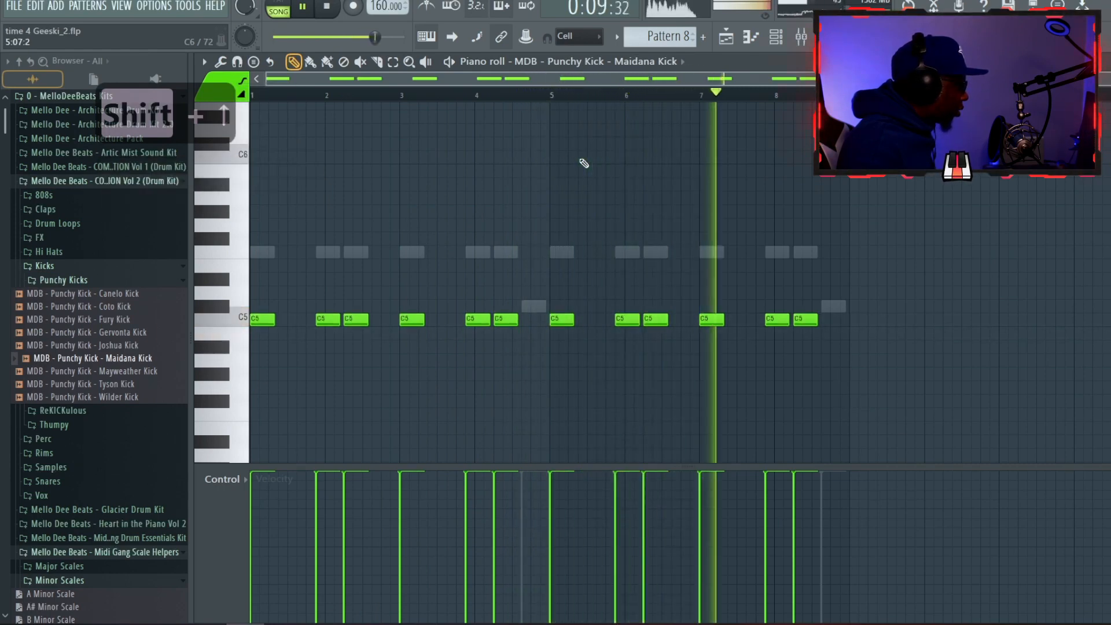
key("shift+Up")
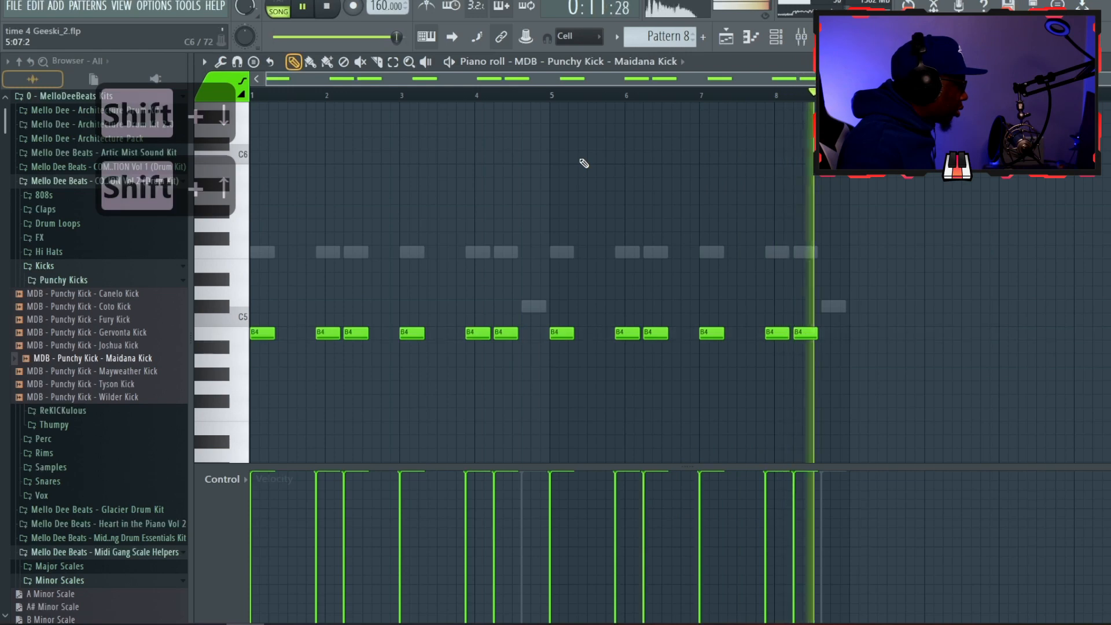
key("shift+Down")
key("shift+Up")
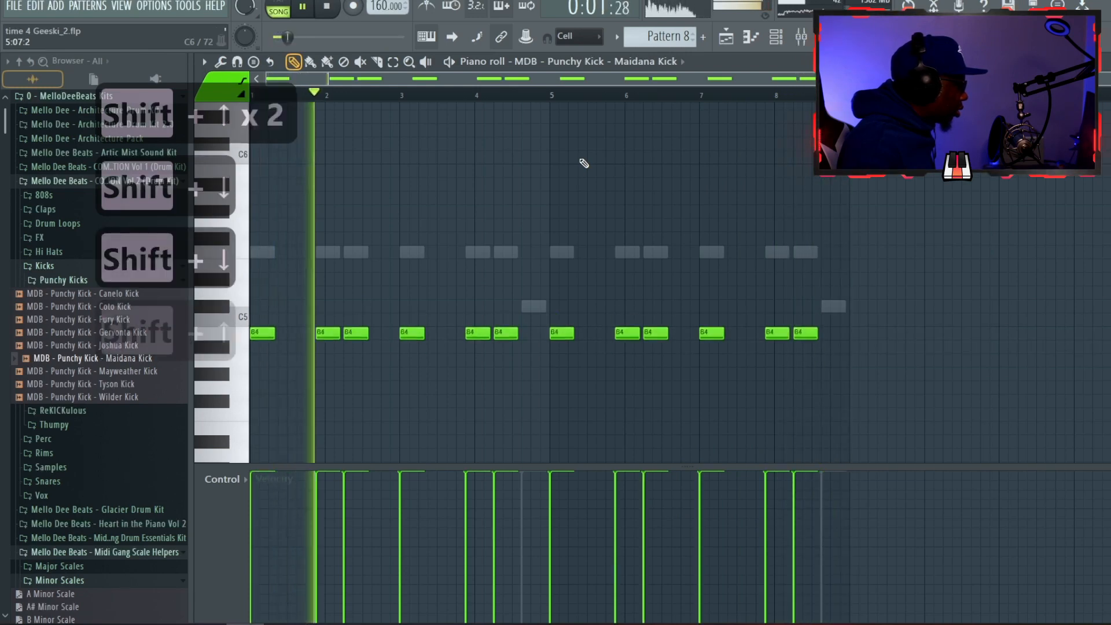
key("space")
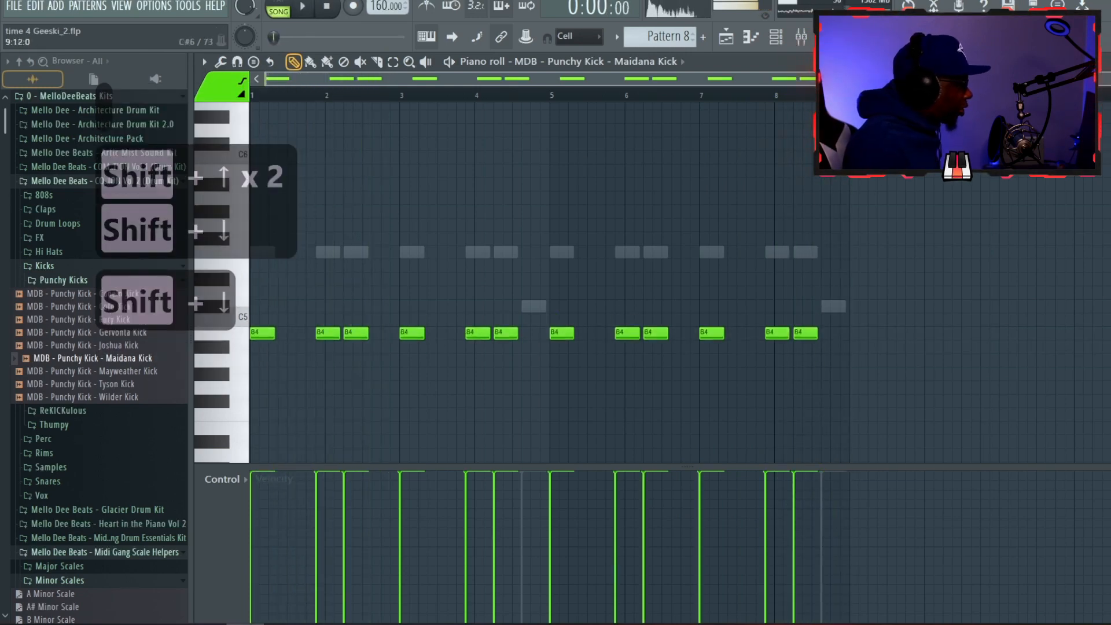
Open the mixer and inspect the Fruity Limiter on the Master track.
key("Return")
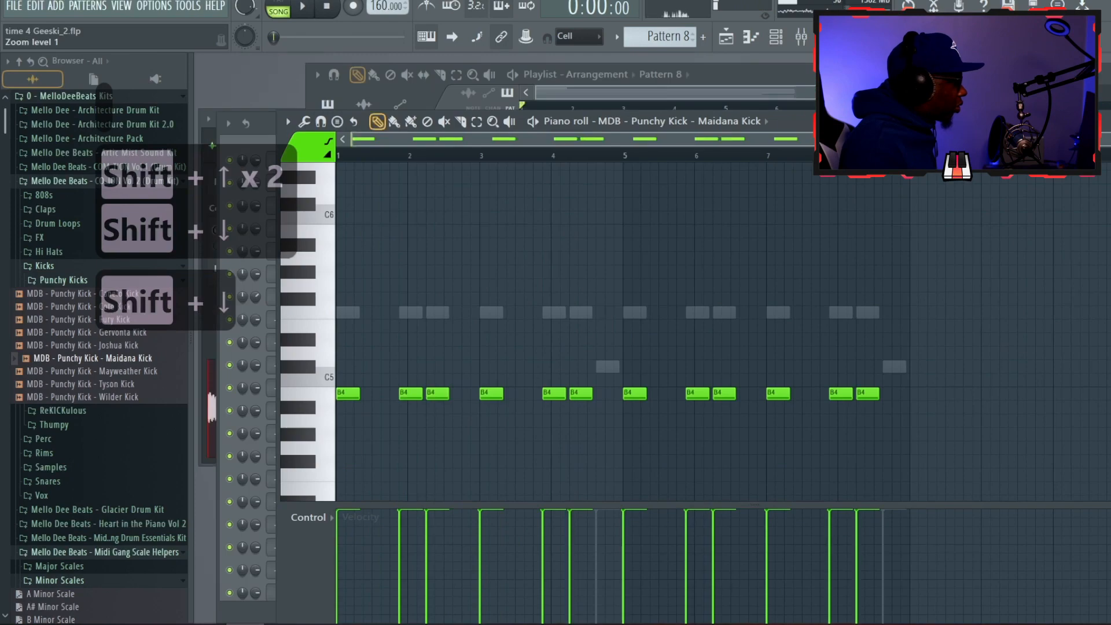
left_click(802, 37)
left_click(510, 228)
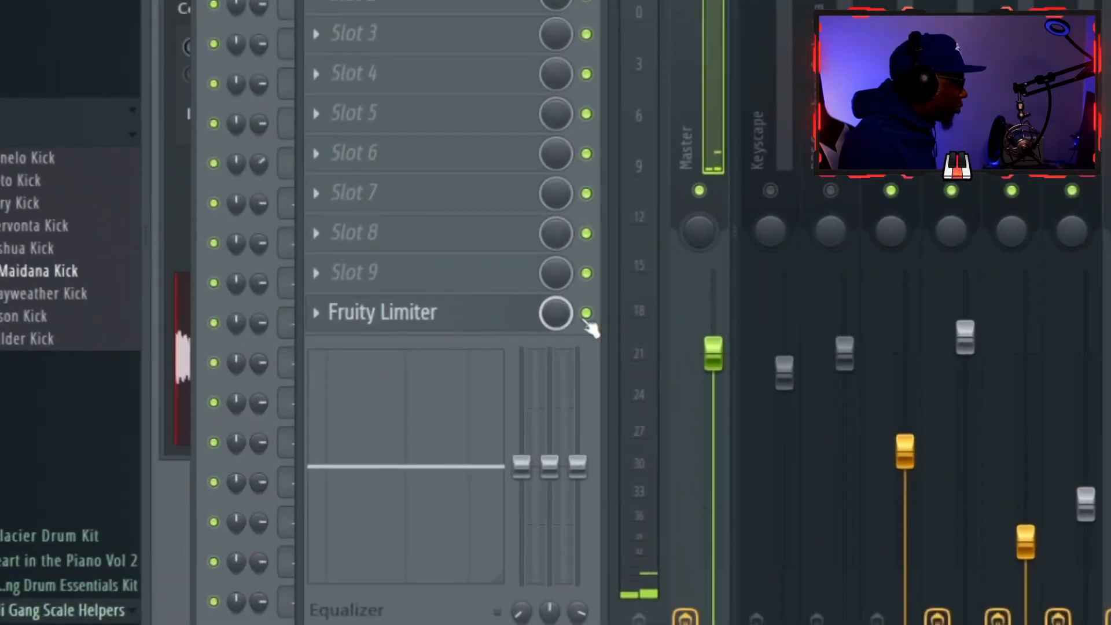
Load the AllYouNeed hi-hat into Sampler #2, fill every second step across the eight bars, and open its notes in the piano roll.
key("F6")
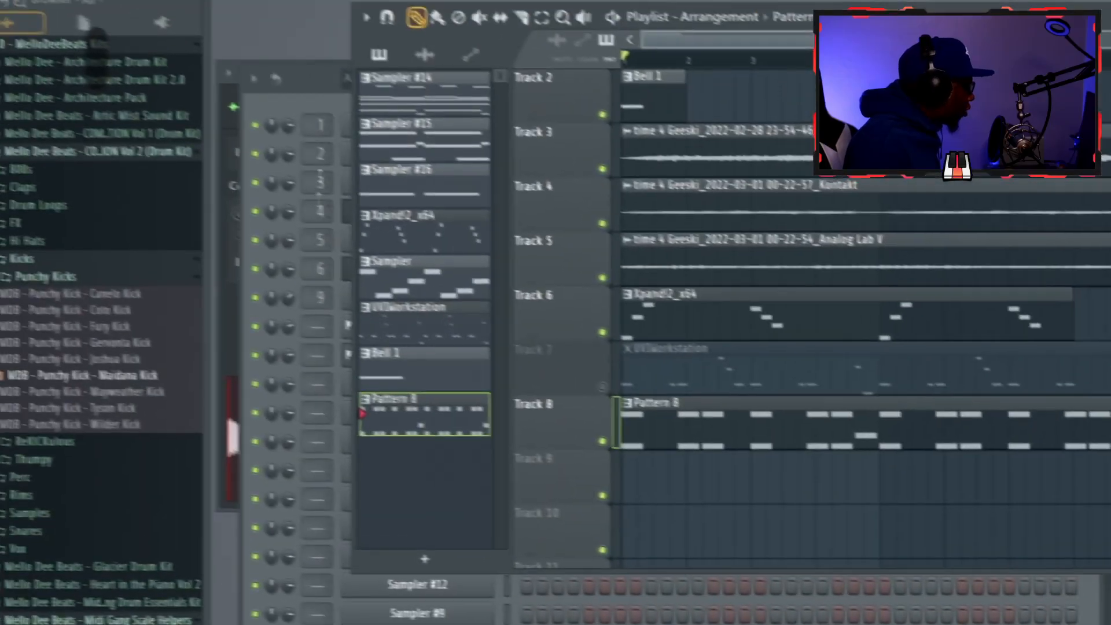
key("F6")
left_click(31, 241)
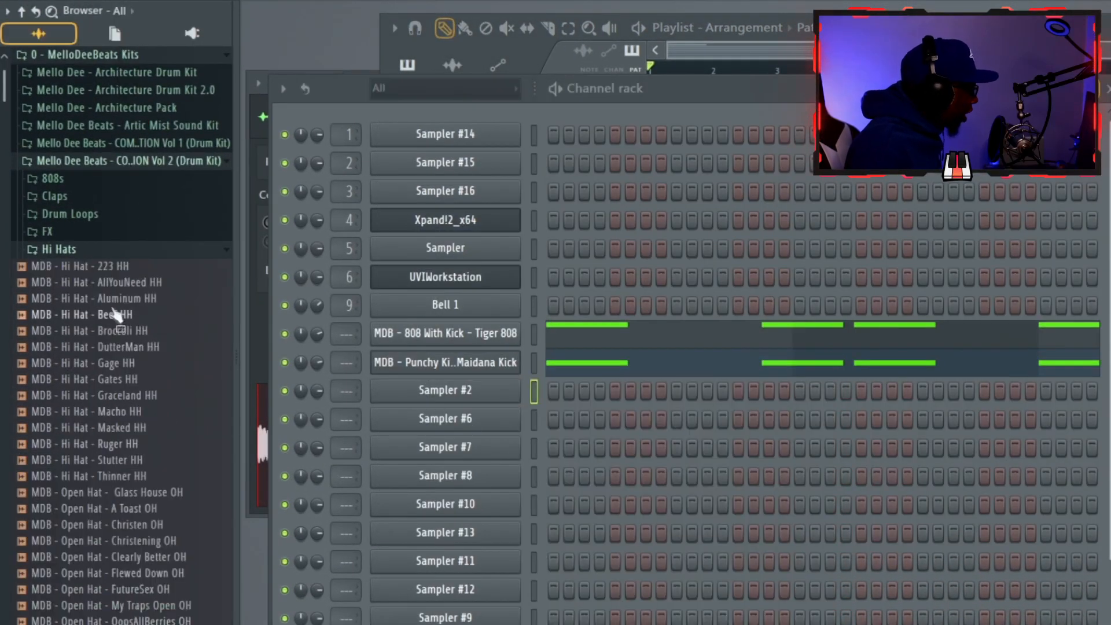
left_click_drag(128, 294, 508, 389)
right_click(515, 388)
left_click(538, 391)
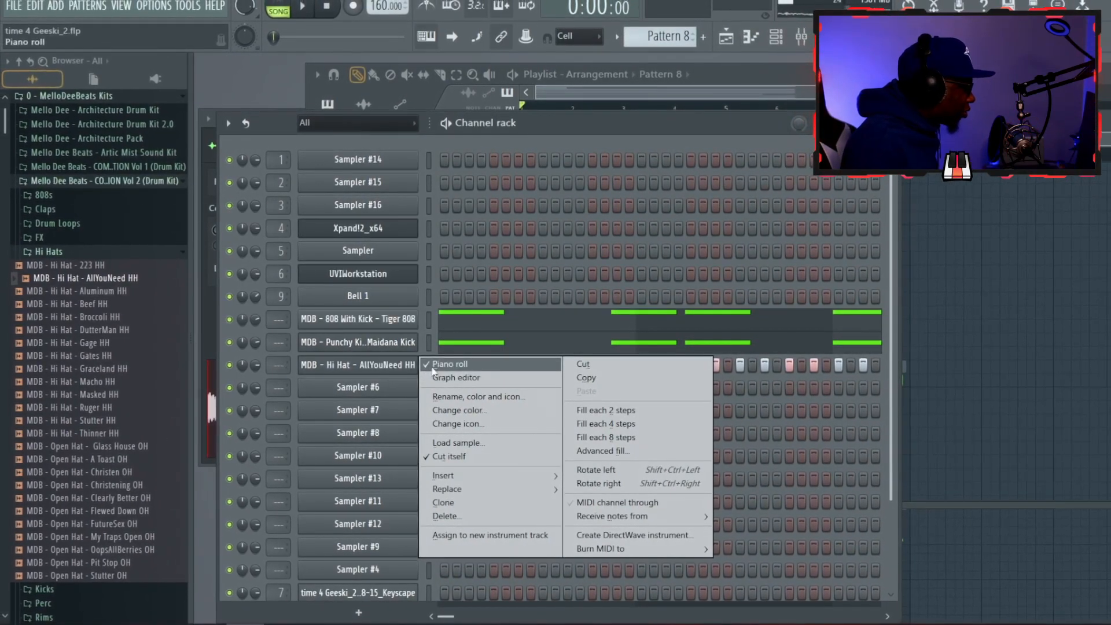
left_click(434, 364)
right_click(409, 371)
left_click(435, 365)
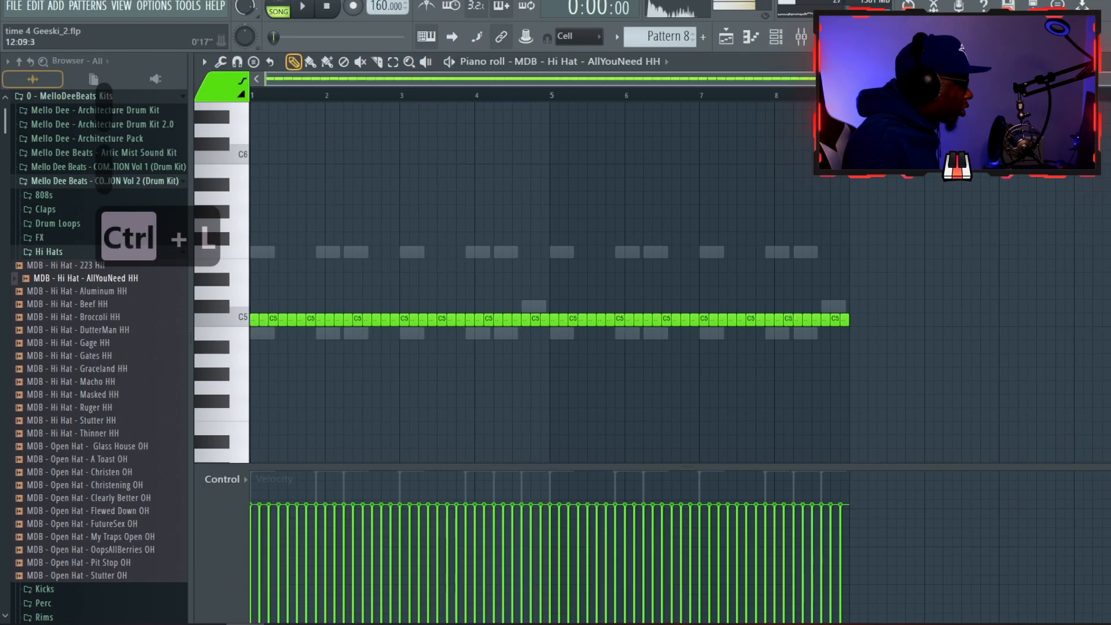
Add short hi-hat rolls in the first four bars, duplicate the part into bars 5 to 8, and play it.
left_click_drag(629, 171, 428, 193)
key("ctrl+b")
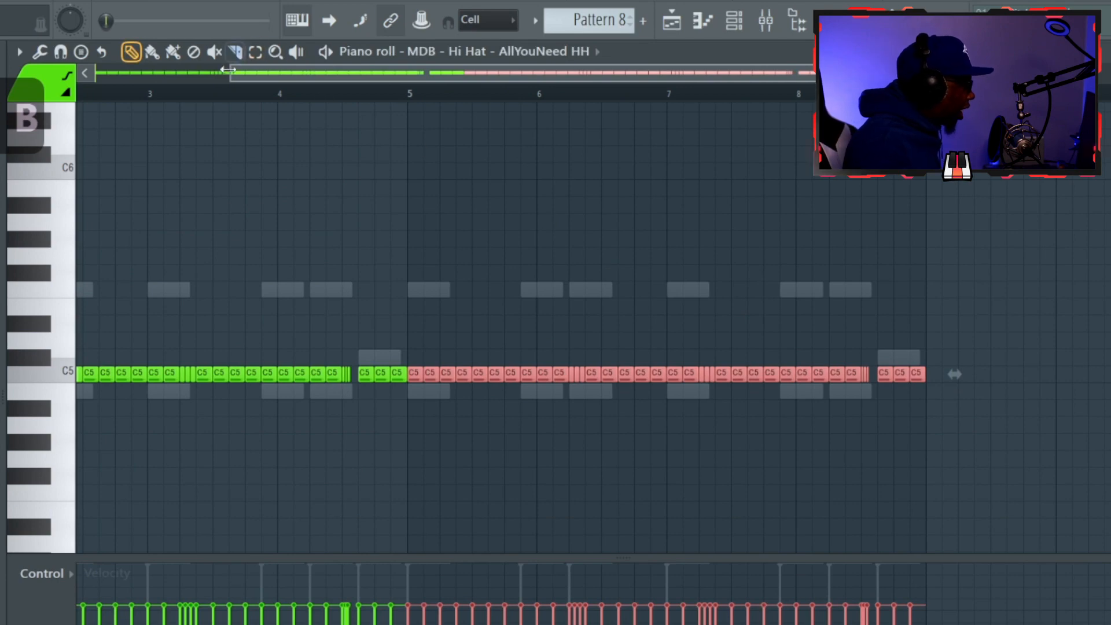
left_click_drag(228, 69, 99, 71)
key("space")
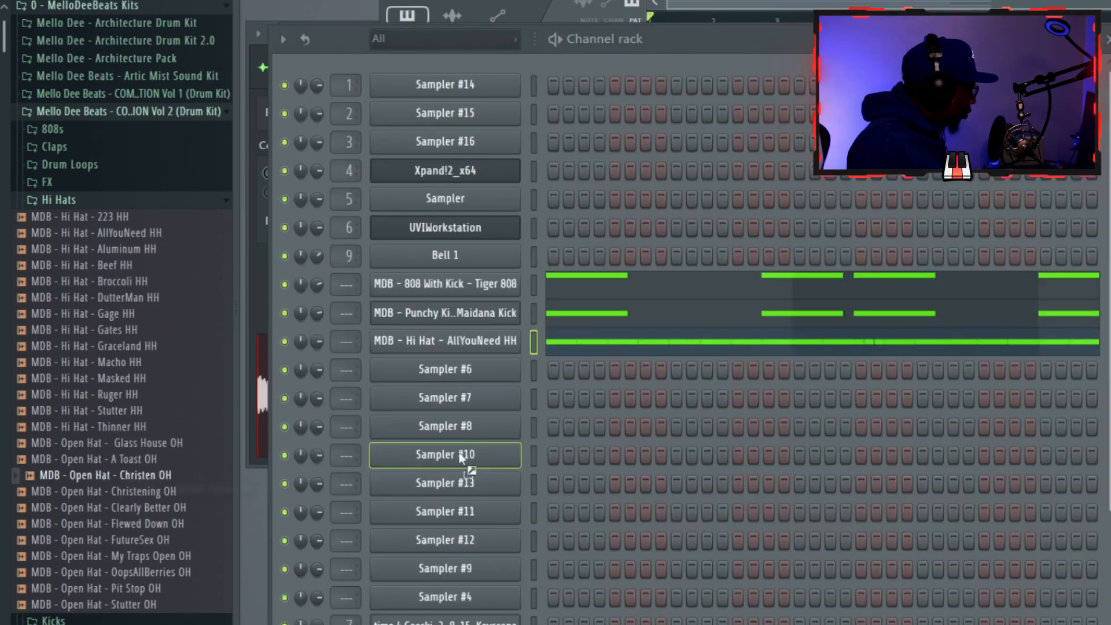
Load the Christen open hat into Sampler #6 and place one G#4 note at the start of bar 1.
left_click_drag(470, 374, 471, 375)
right_click(537, 370)
left_click(560, 369)
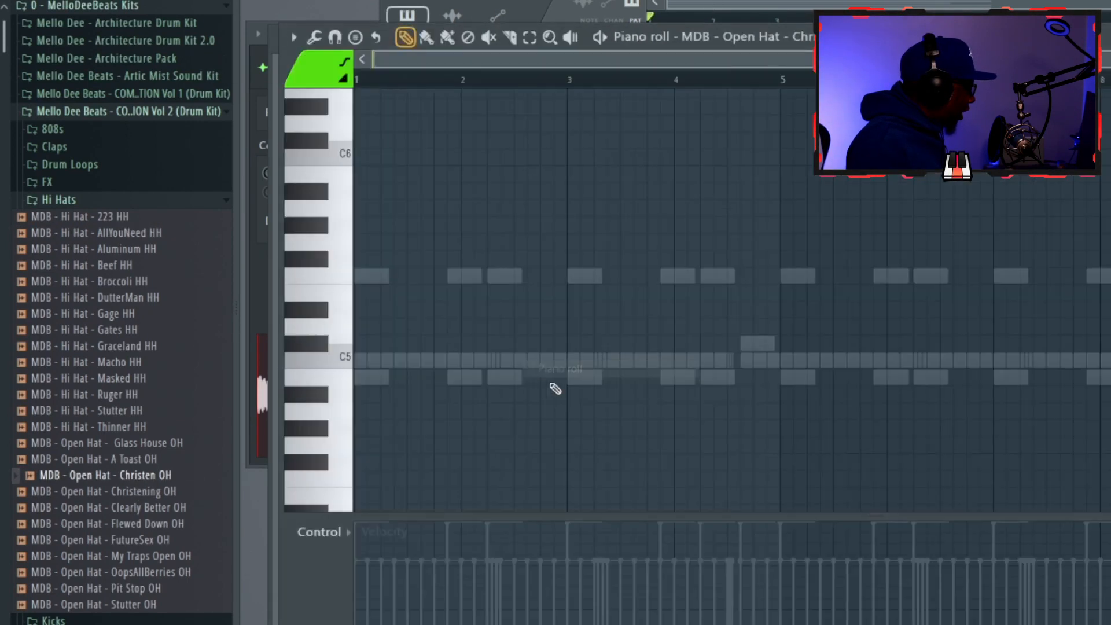
left_click_drag(365, 362, 348, 436)
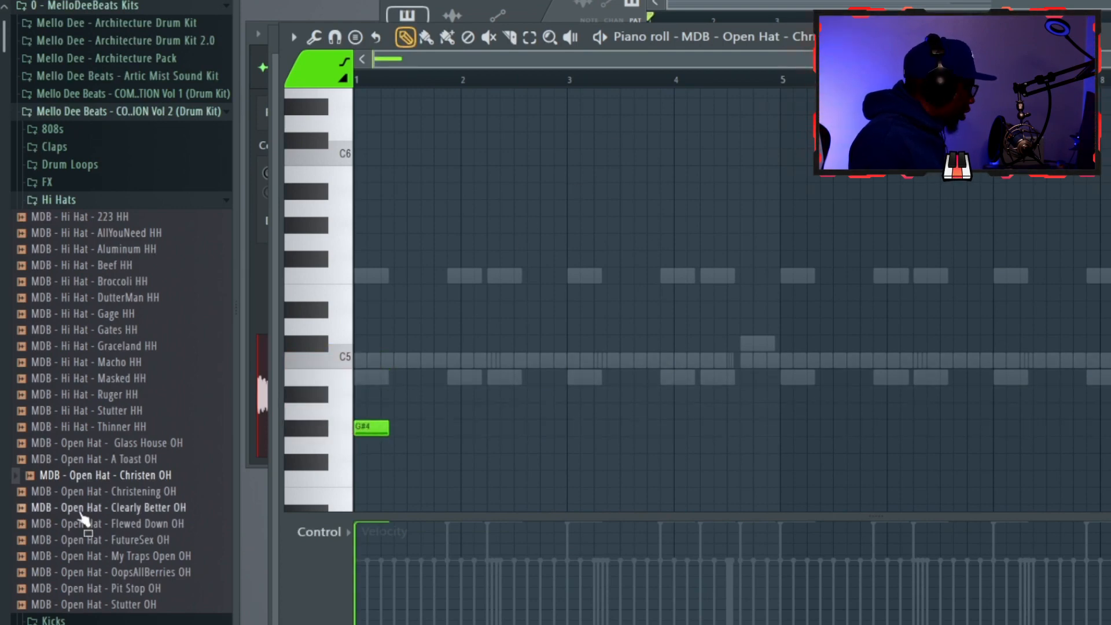
Load the Pit Stop open hat into Sampler #7 and open its piano roll.
left_click(163, 588)
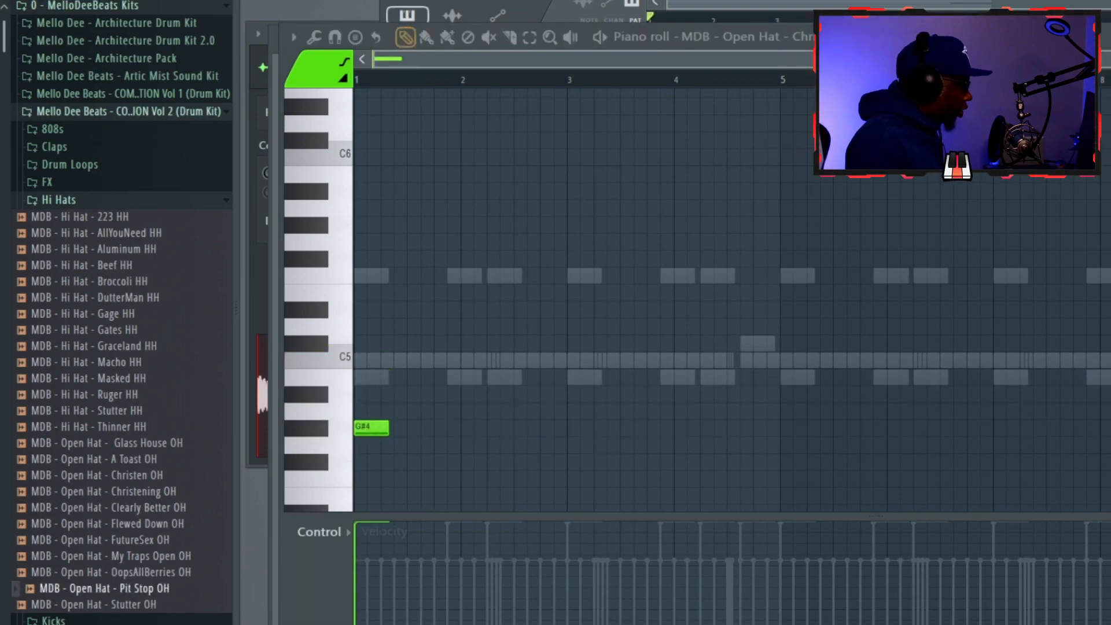
key("F6")
left_click_drag(163, 588, 483, 406)
right_click(470, 397)
left_click(504, 397)
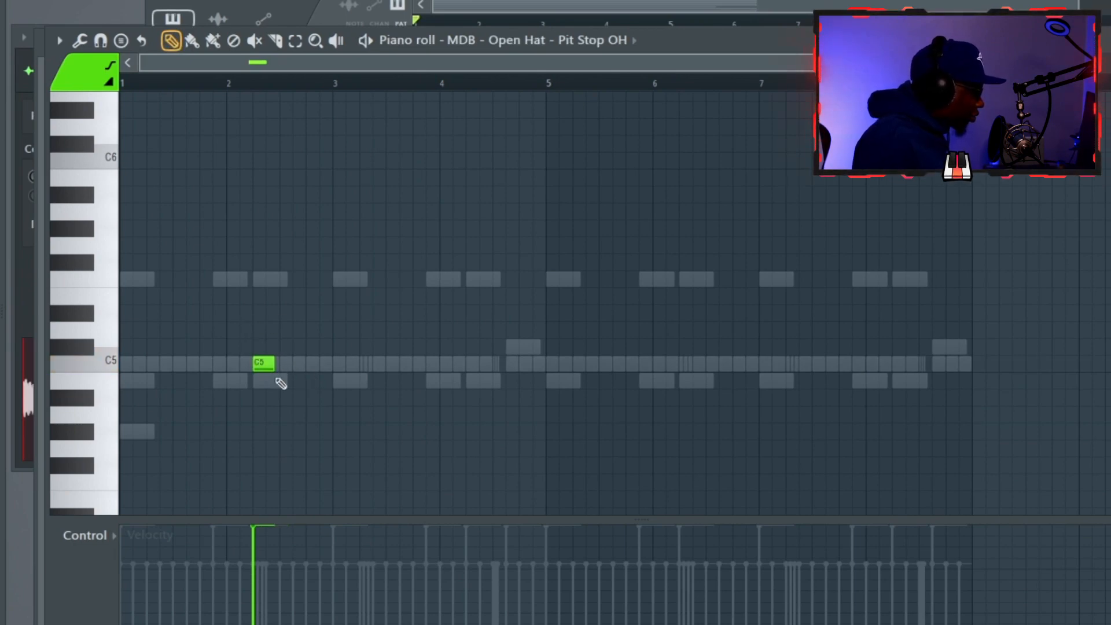
Place C5 Pit Stop open hats on beat 2 of bars 2, 4, 6 and 8 during playback.
left_click(477, 363)
left_click(743, 363)
key("space")
left_click(903, 363)
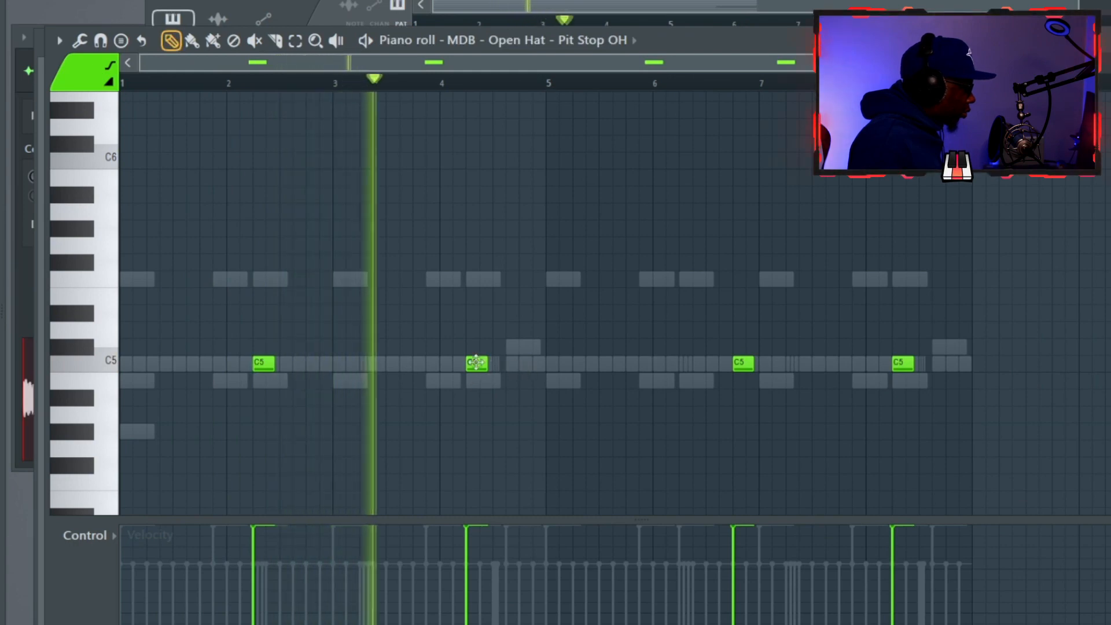
right_click(741, 368)
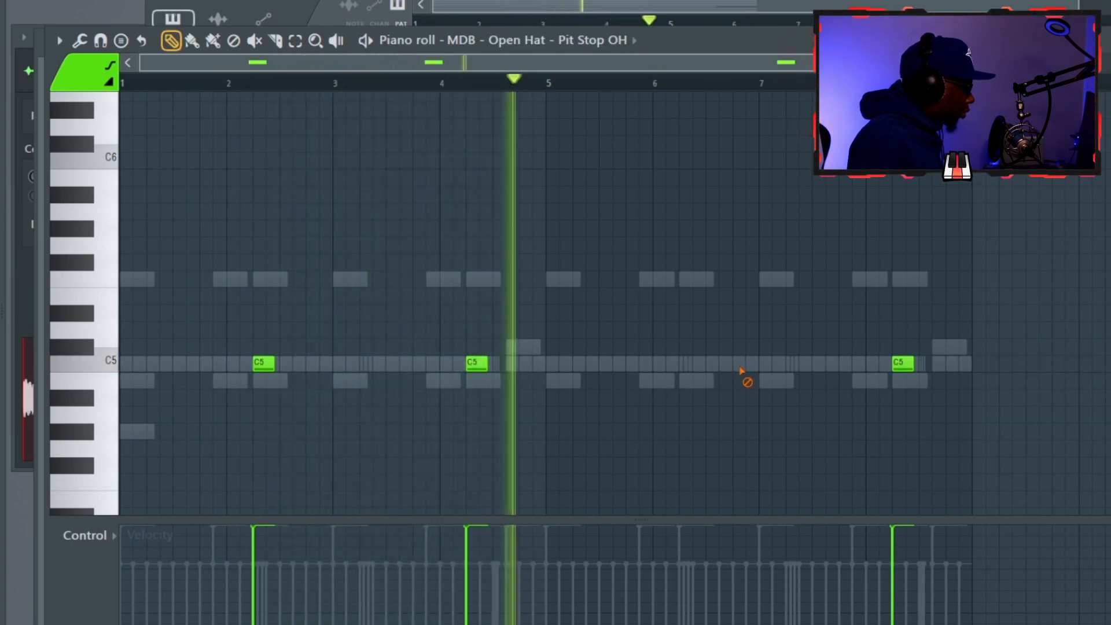
left_click(687, 364)
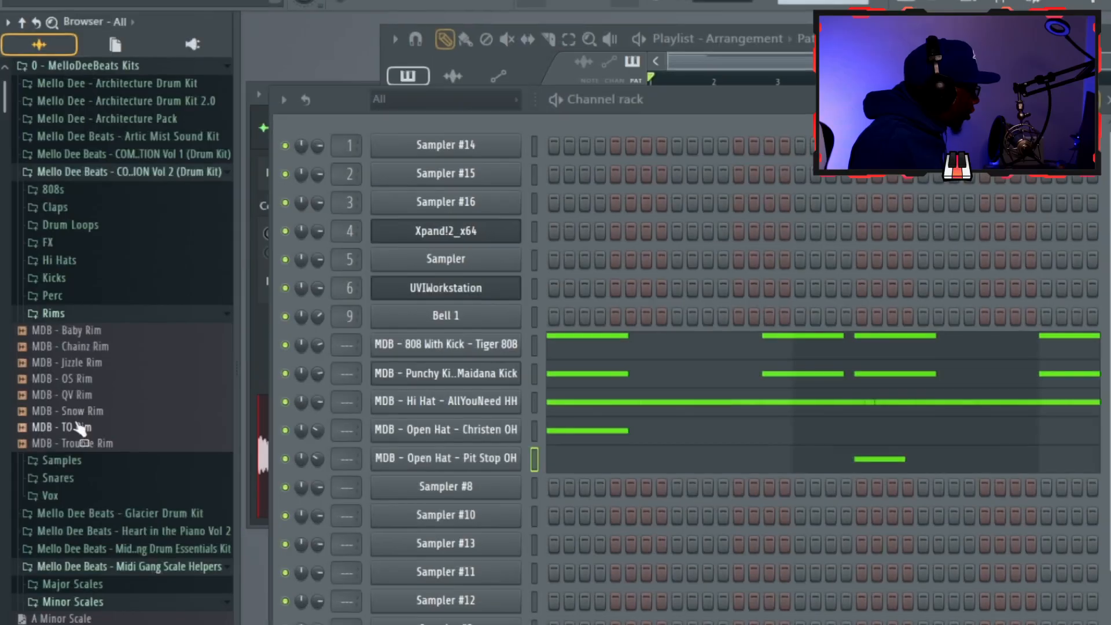
Load the TO Rim into Sampler #8, place three very short C5 hits near the end of bar 4, and play them.
left_click_drag(181, 456, 440, 487)
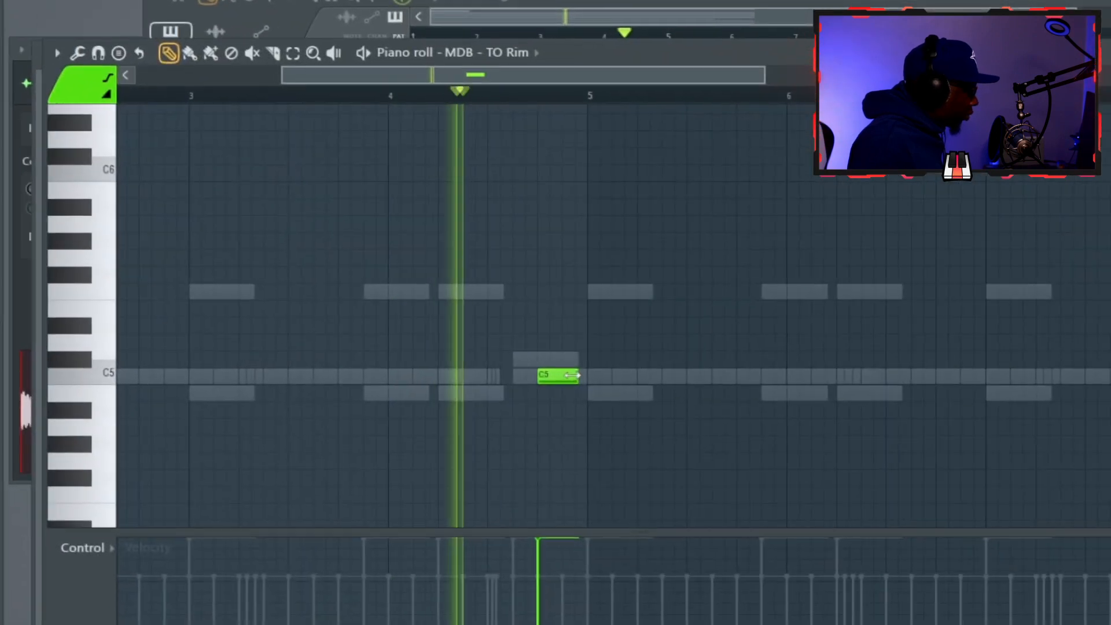
left_click_drag(572, 375, 550, 376)
left_click(557, 375)
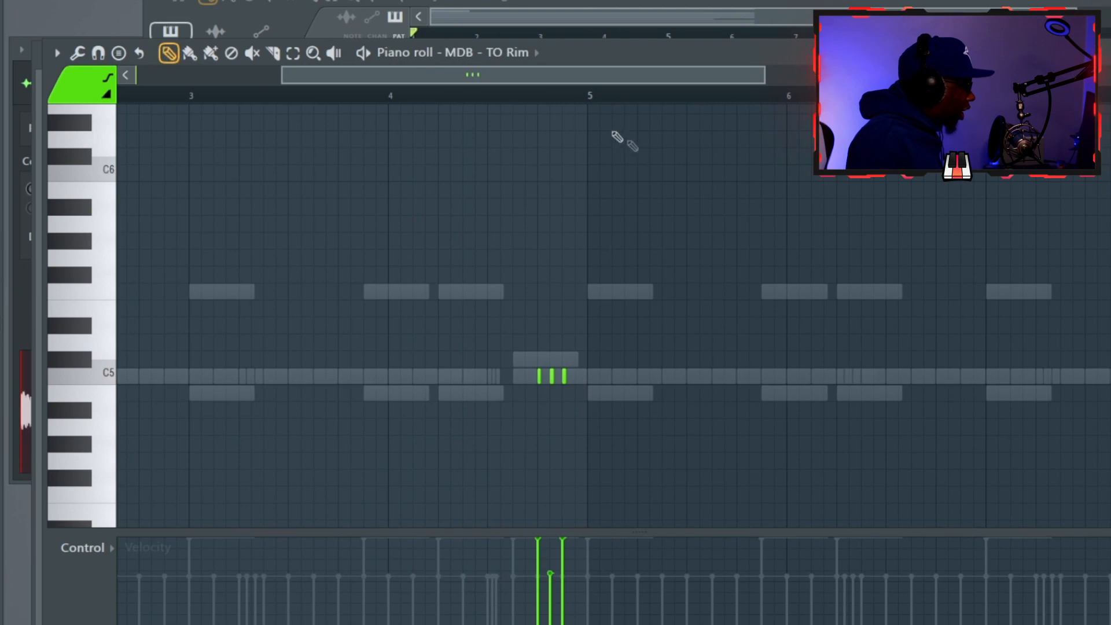
scroll(595, 243, "down", 2)
key("space")
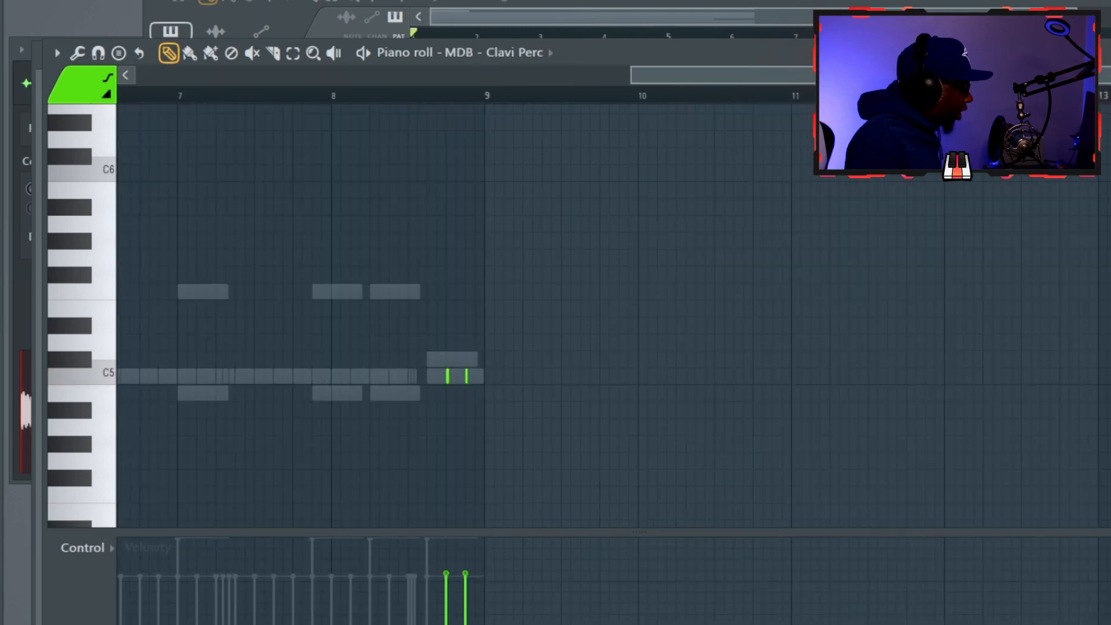
Set the piano roll snap to none and add a short B4 Clavi Perc hit between the two C5 hits ending bar 8.
left_click_drag(1110, 75, 794, 78)
left_click_drag(698, 83, 796, 95)
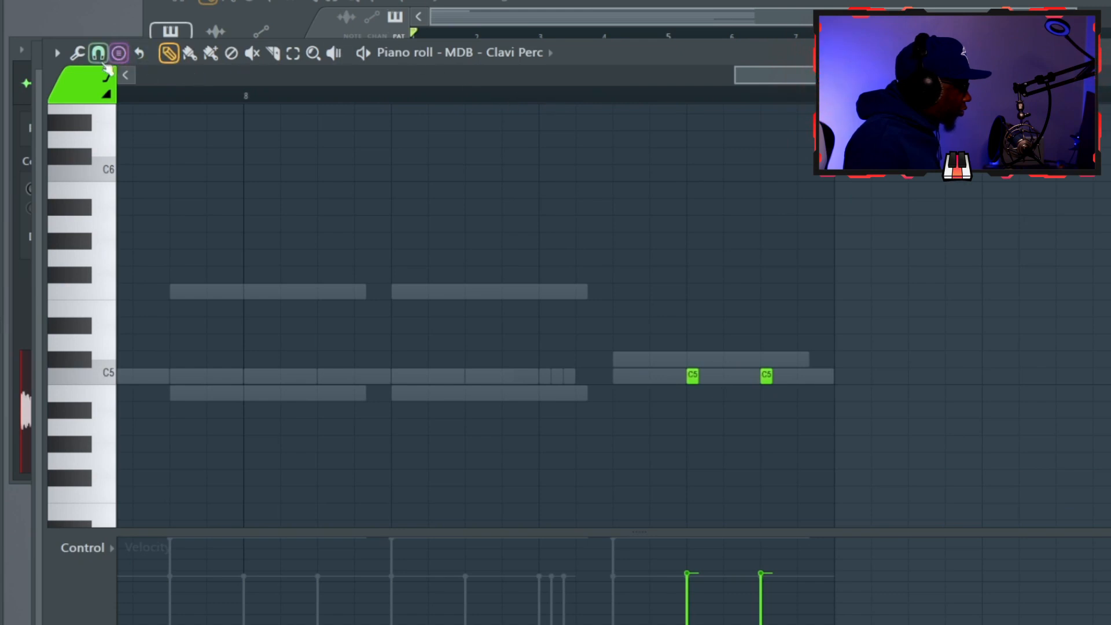
left_click(98, 57)
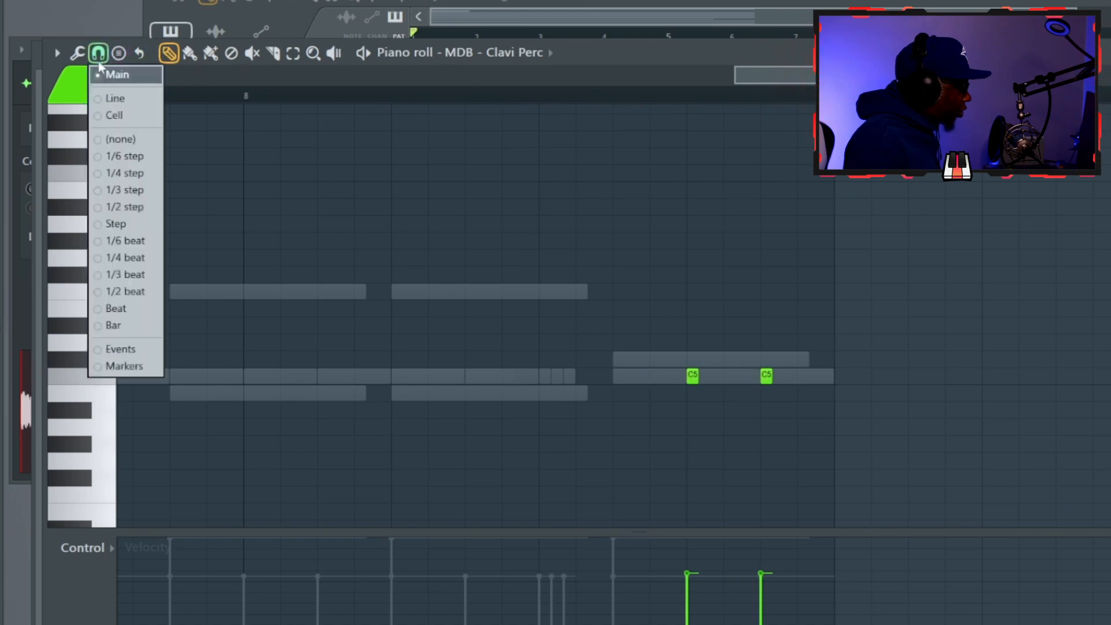
left_click(136, 139)
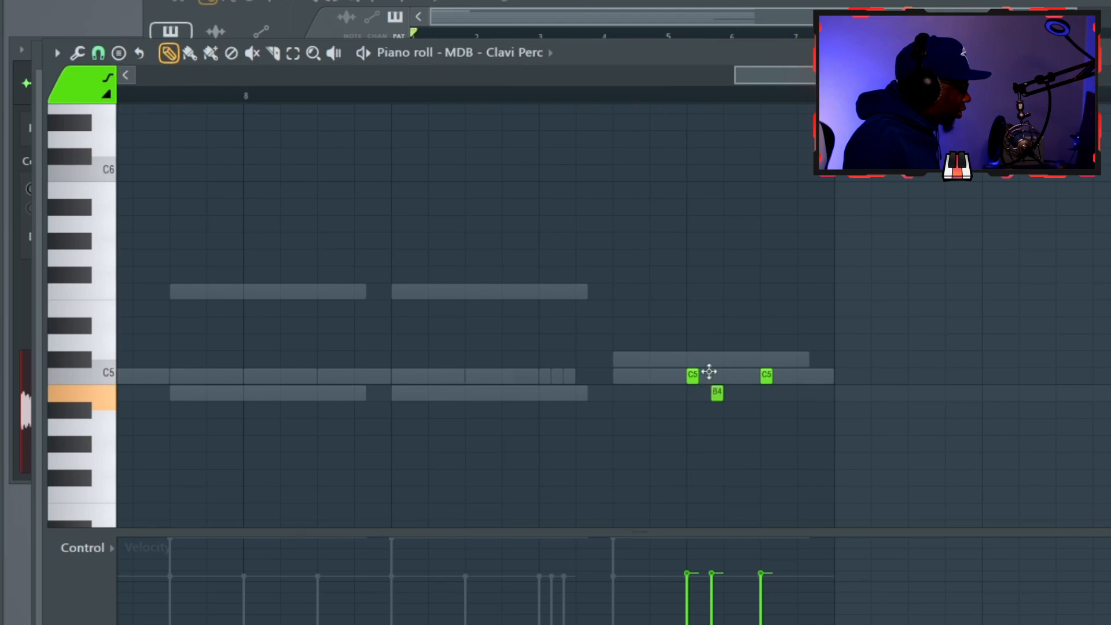
left_click(550, 102)
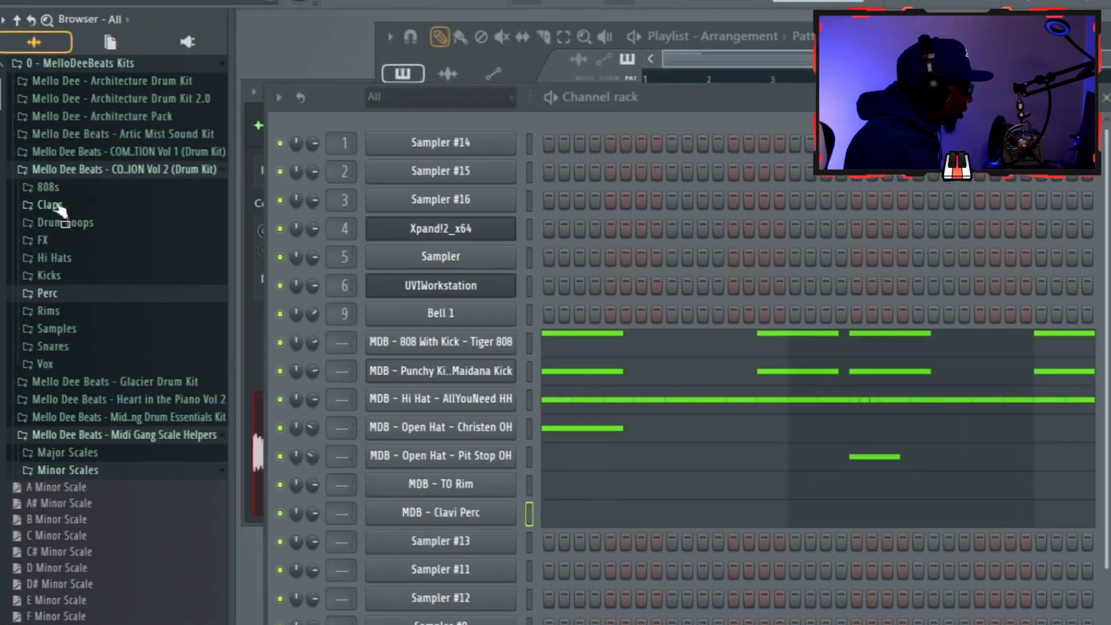
Load the New Life Clap into Sampler #13, place a C5 clap on beat 3 of all eight bars, and play it.
left_click(60, 208)
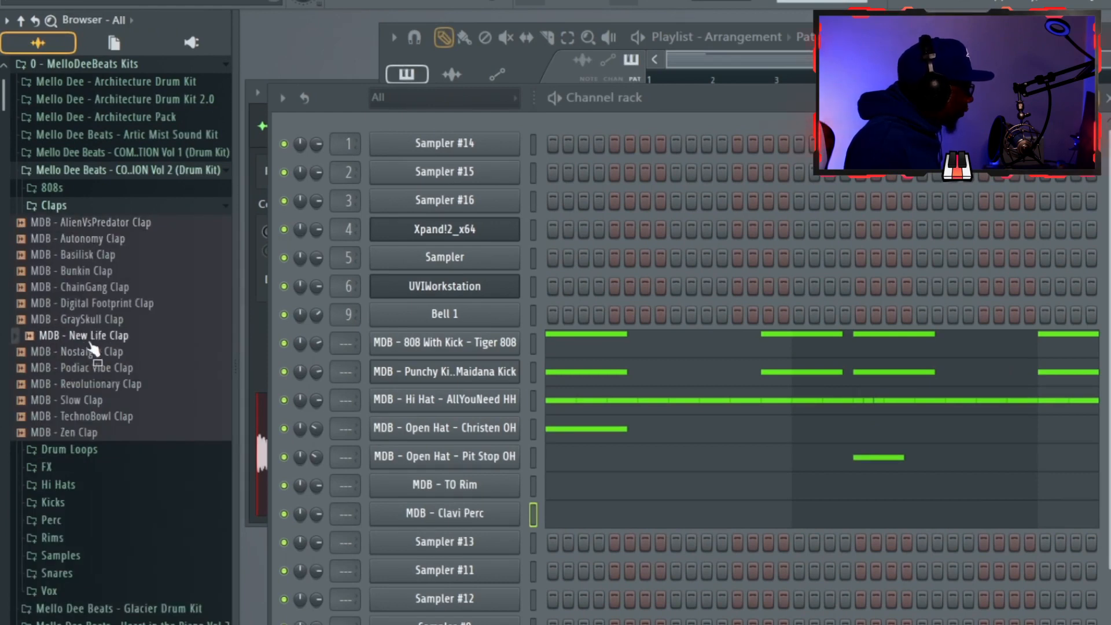
left_click_drag(396, 496, 428, 541)
right_click(489, 558)
left_click(463, 435)
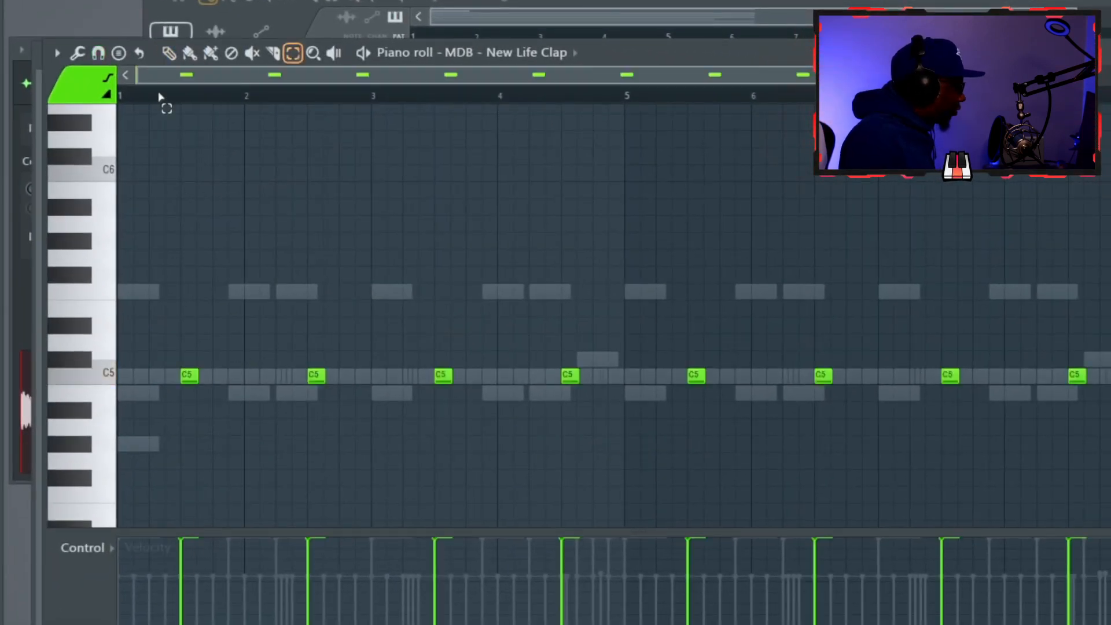
key("space")
key("space")
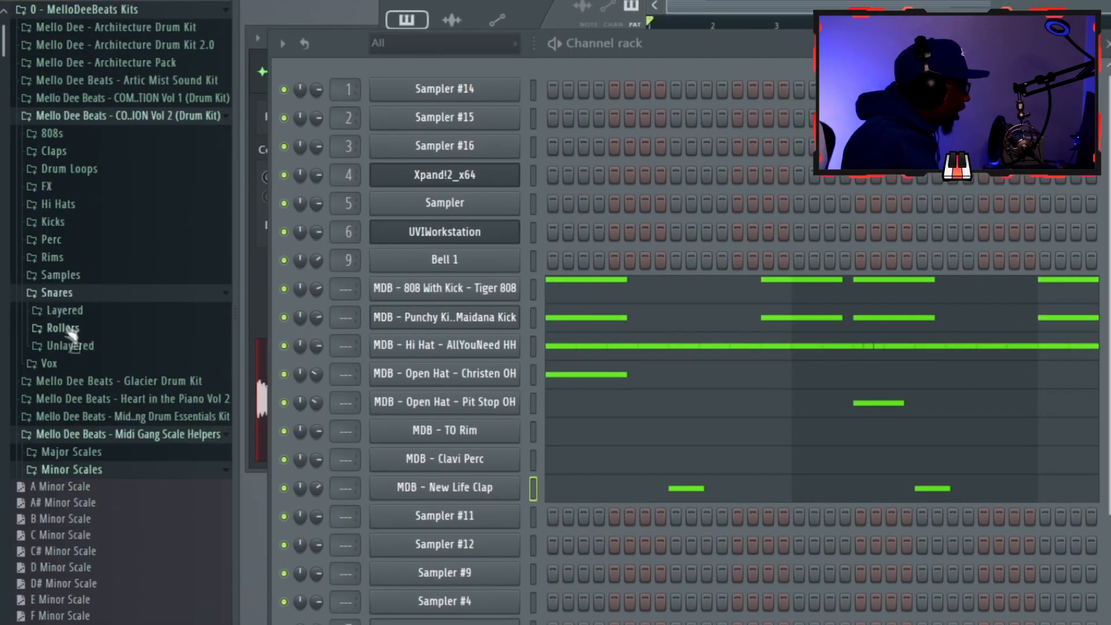
Load the unlayered Pineapple Snare into Sampler #11 and open its piano roll.
left_click(71, 345)
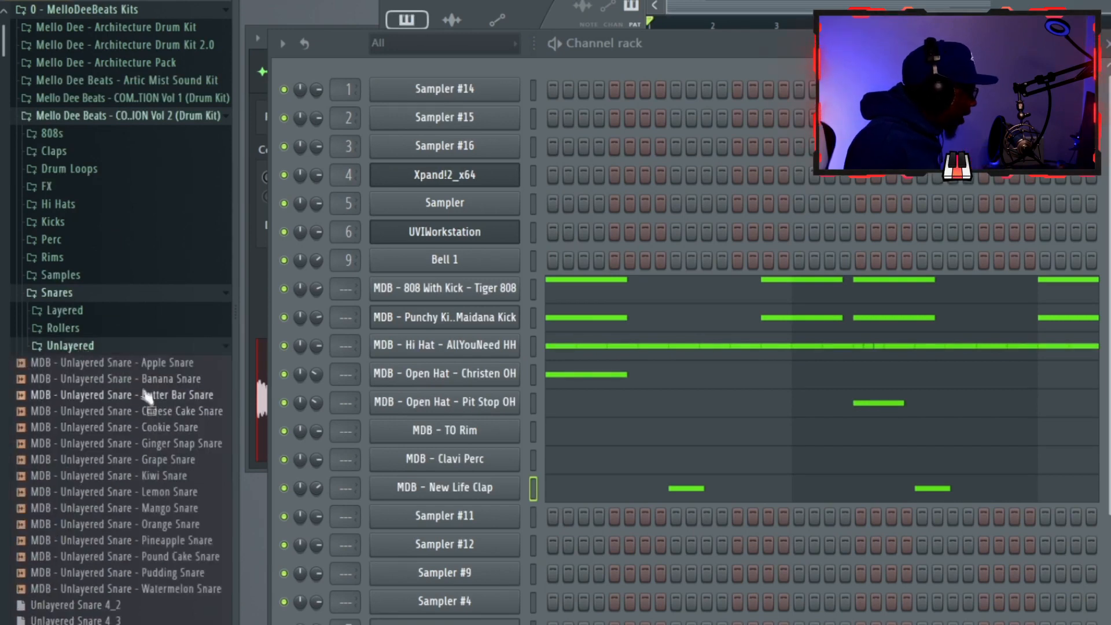
left_click_drag(168, 547, 477, 516)
right_click(477, 516)
left_click(595, 413)
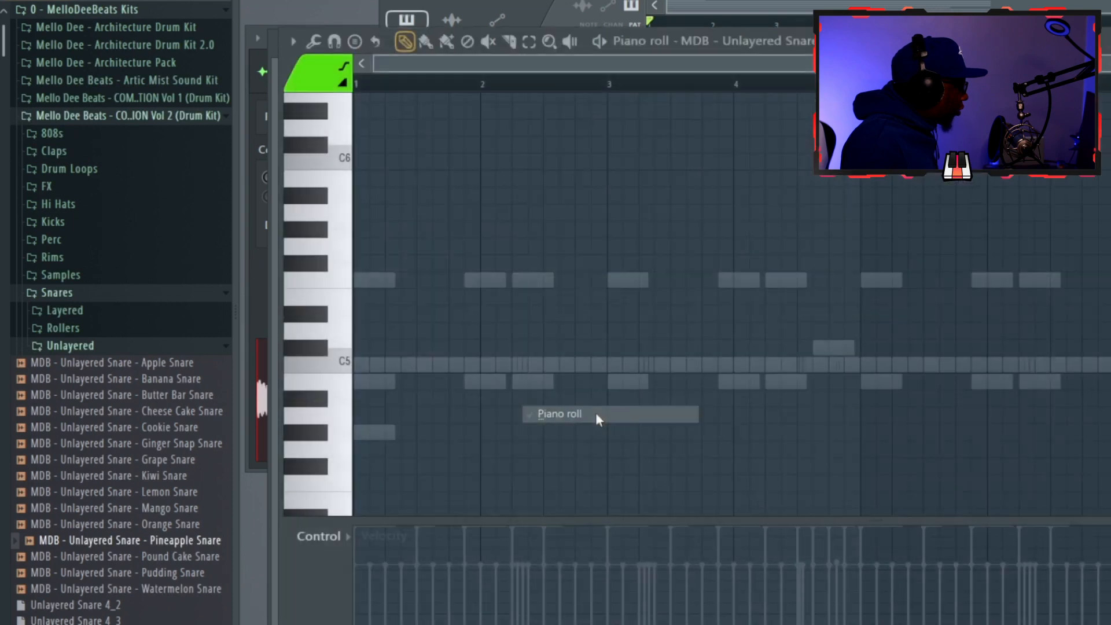
Place C5 Pineapple Snare hits on beat 3 of bars 2, 4, 6 and 8 during playback.
key("space")
left_click(309, 376)
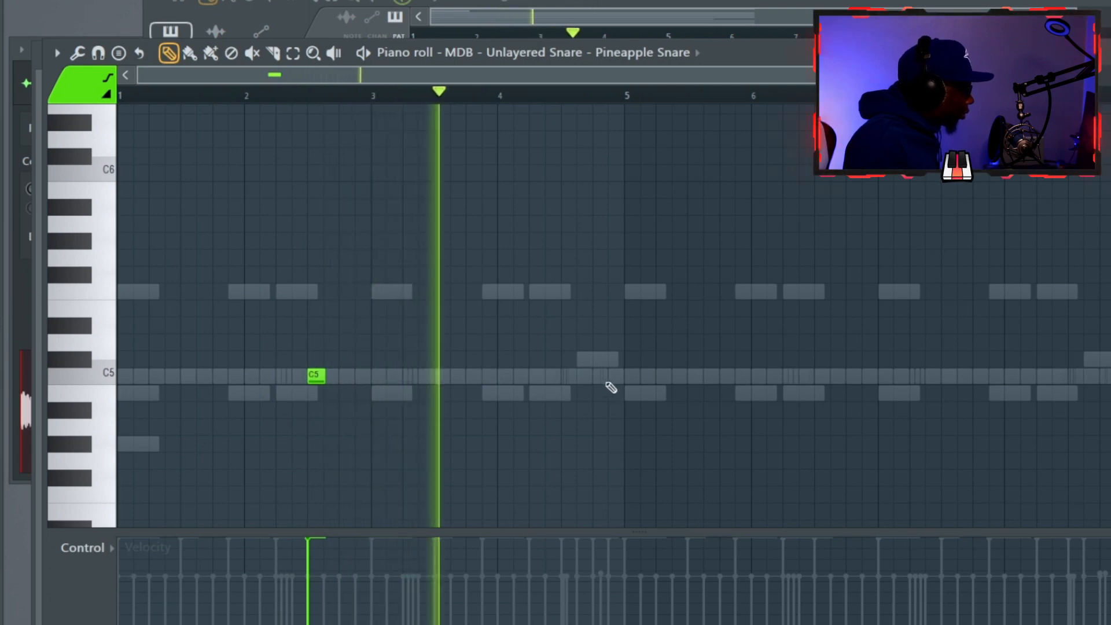
left_click(569, 376)
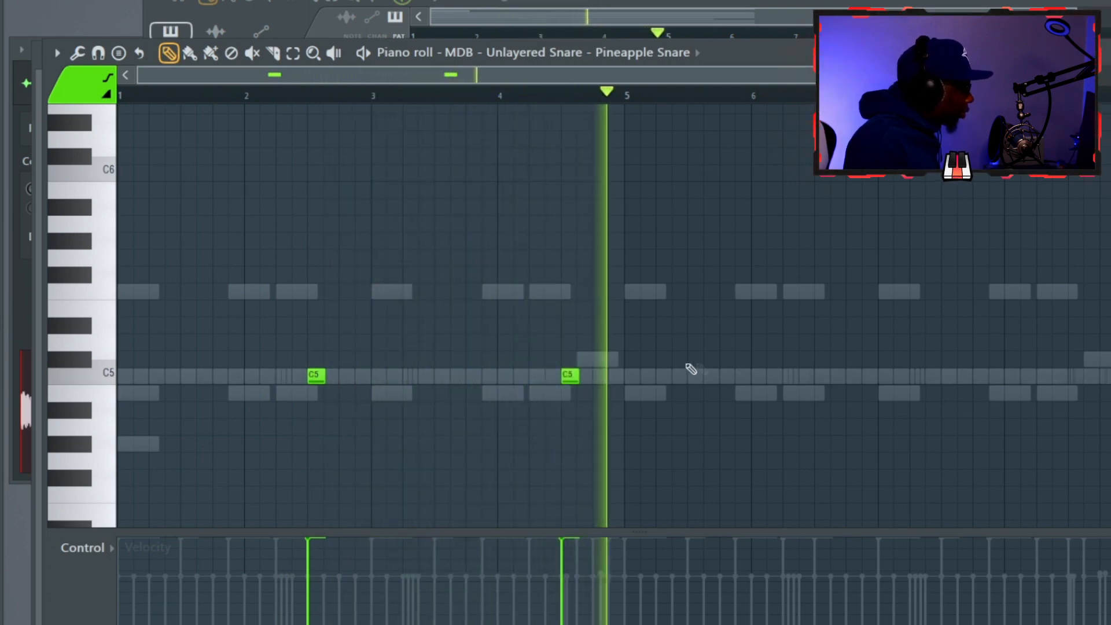
left_click(784, 377)
left_click(1033, 376)
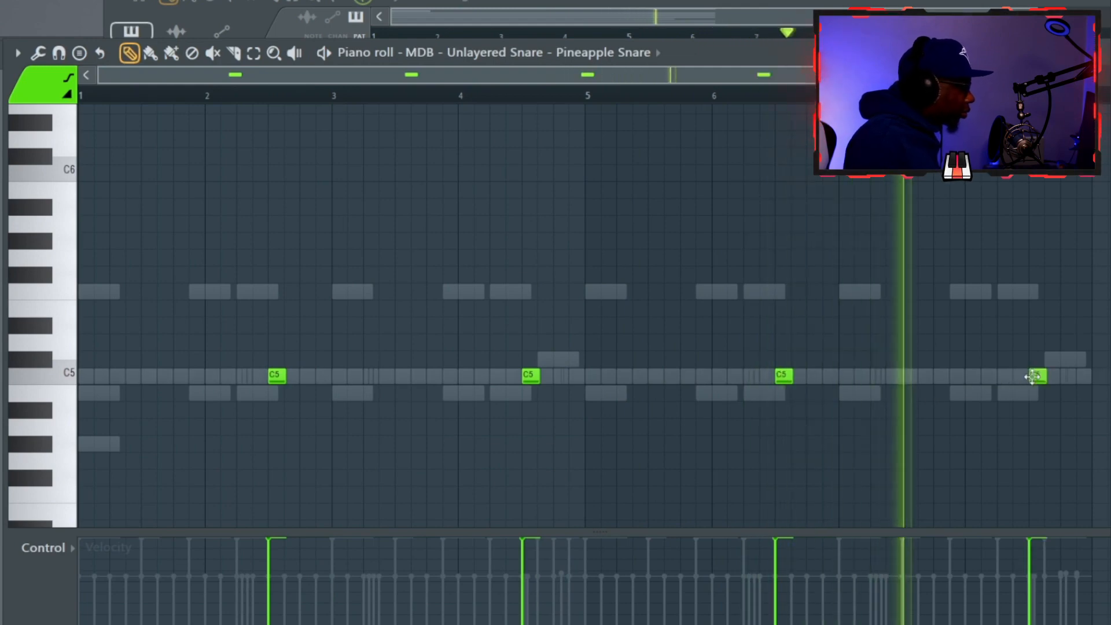
key("space")
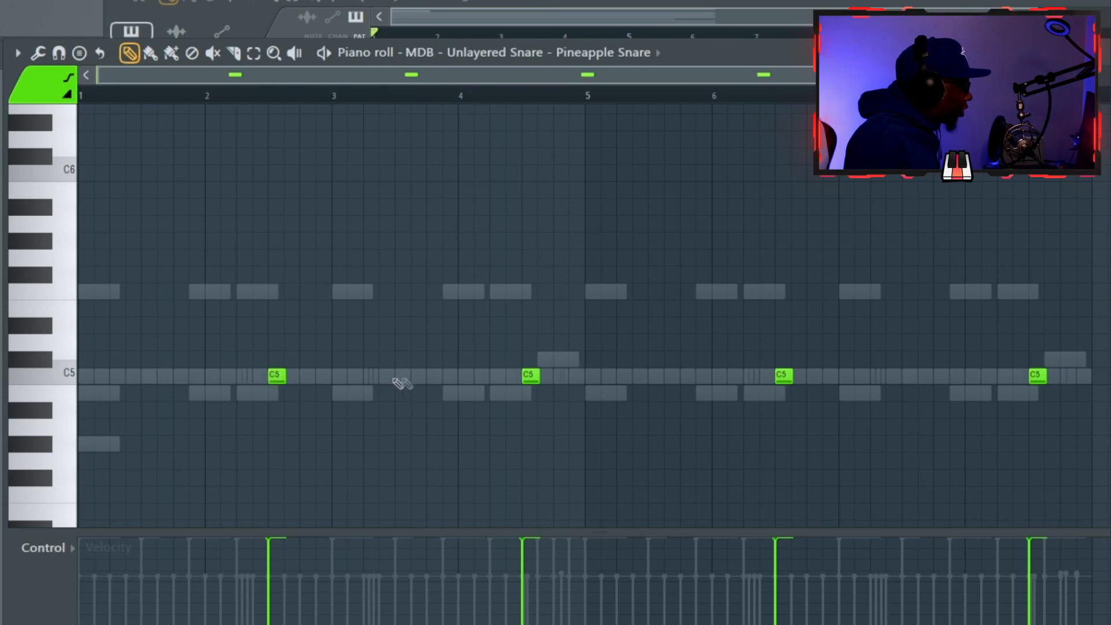
Add extra C5 snare hits half a beat into bars 2 and 6, and shift them to bars 4 and 8.
key("space")
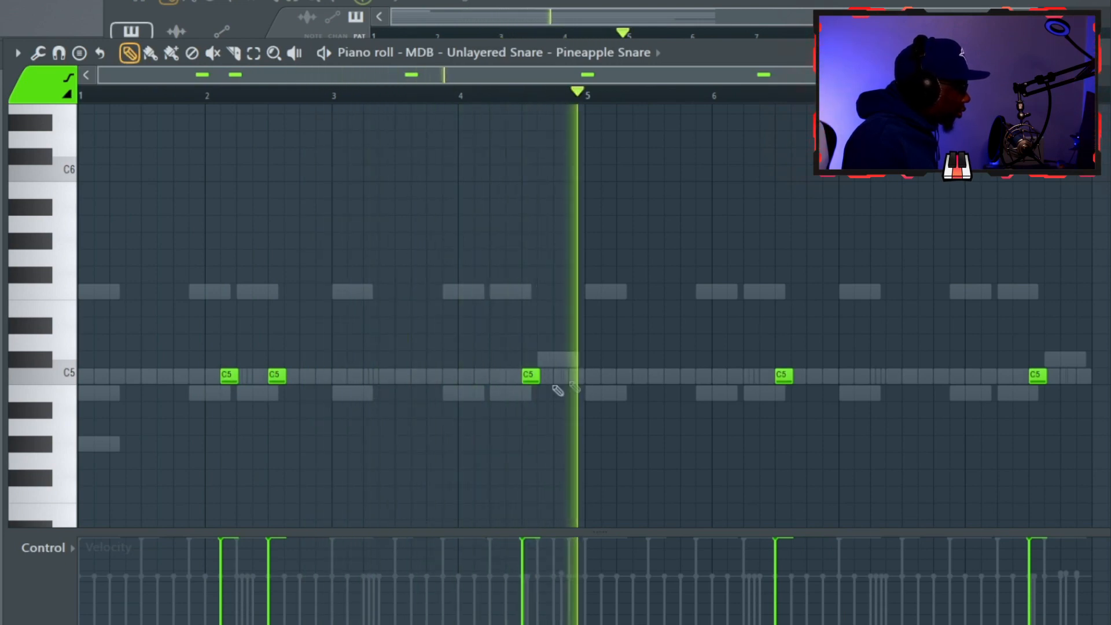
left_click(735, 376)
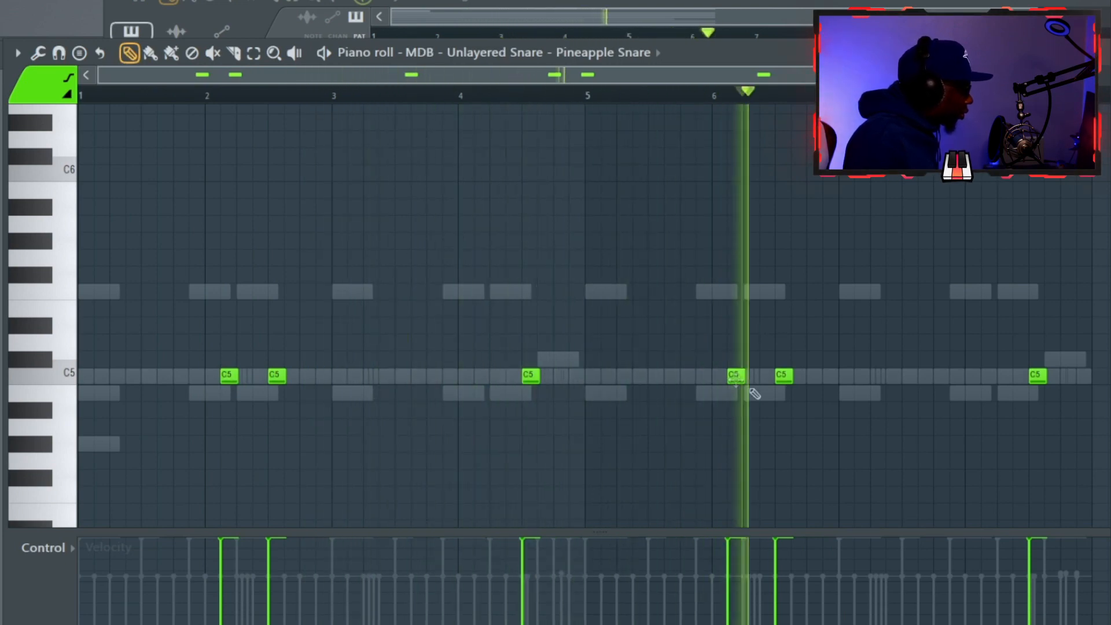
key("space")
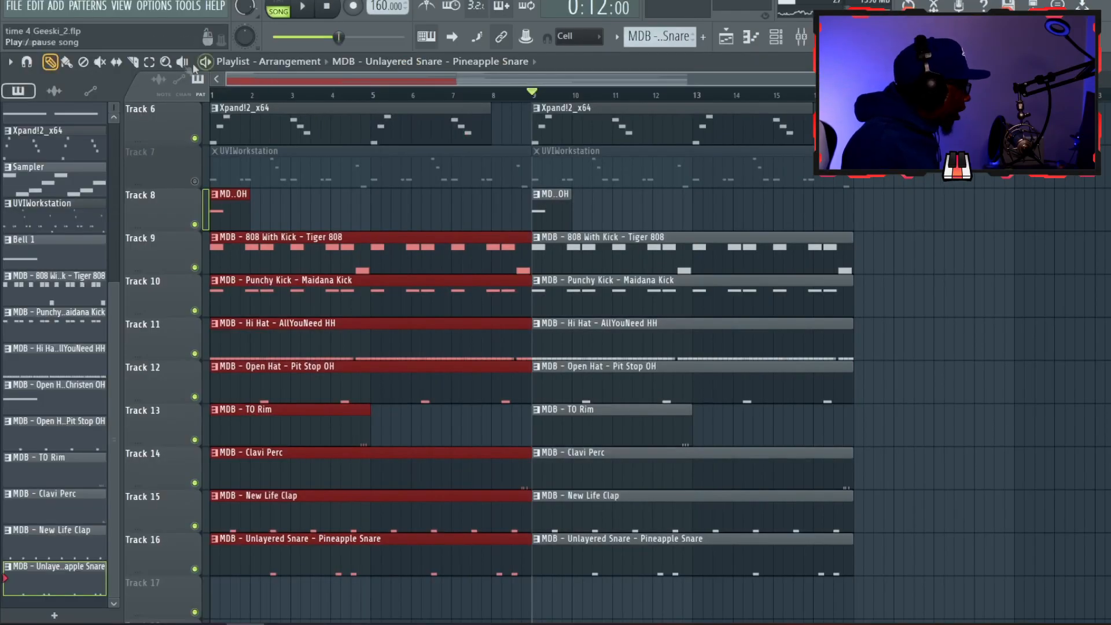
Delete the repeated Tiger 808 clip at bar 9 on Track 9 and copy the 808 notes into a new pattern.
left_click(291, 94)
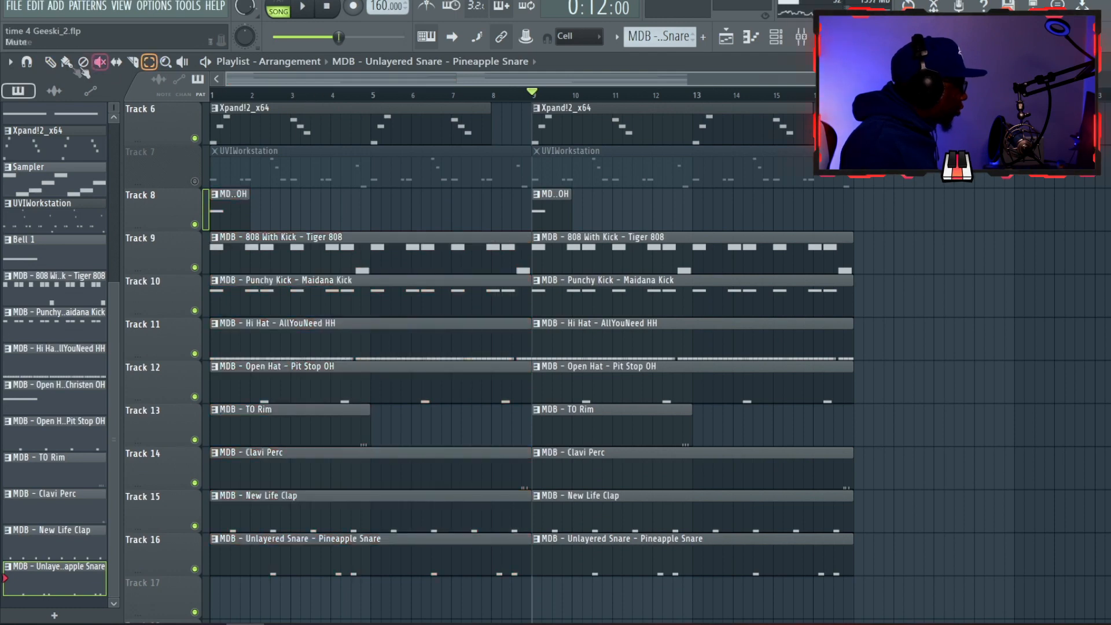
right_click(592, 260)
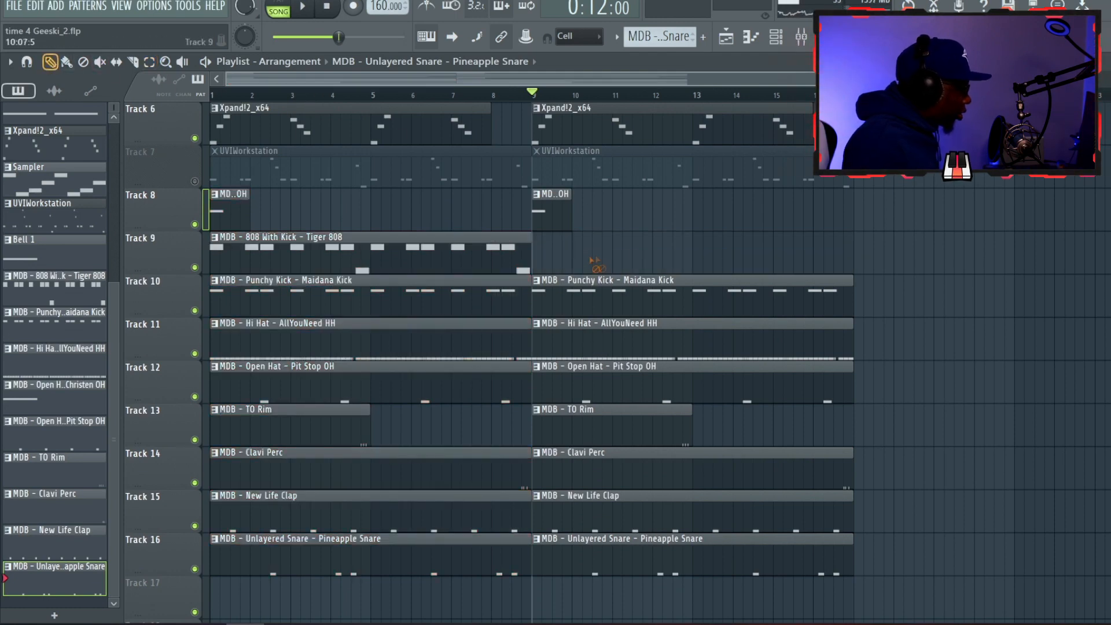
double_click(453, 255)
key("ctrl+g")
key("F4")
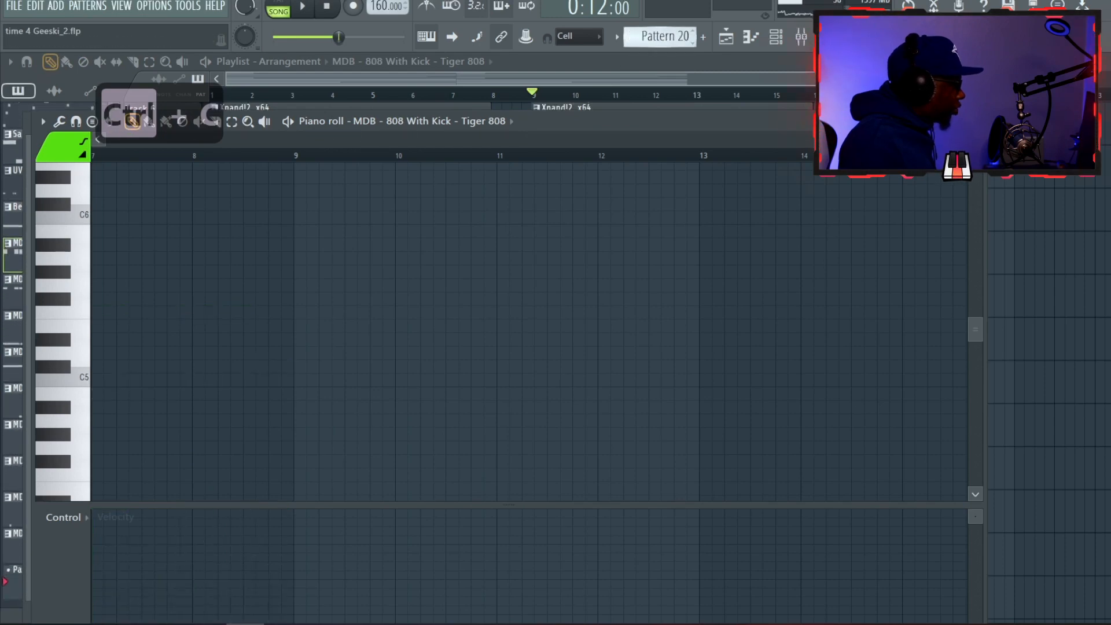
key("ctrl+v")
key("ctrl+c")
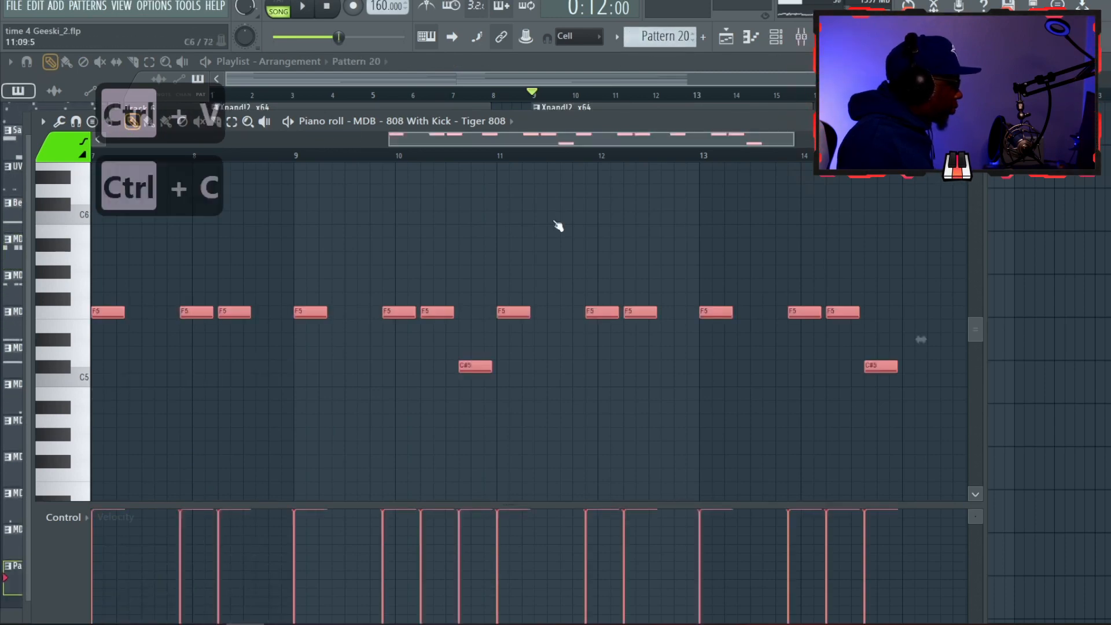
Place the new 808 pattern at bar 9 on Track 9 and move all its notes back to start at bar 1.
left_click(753, 104)
left_click(540, 261)
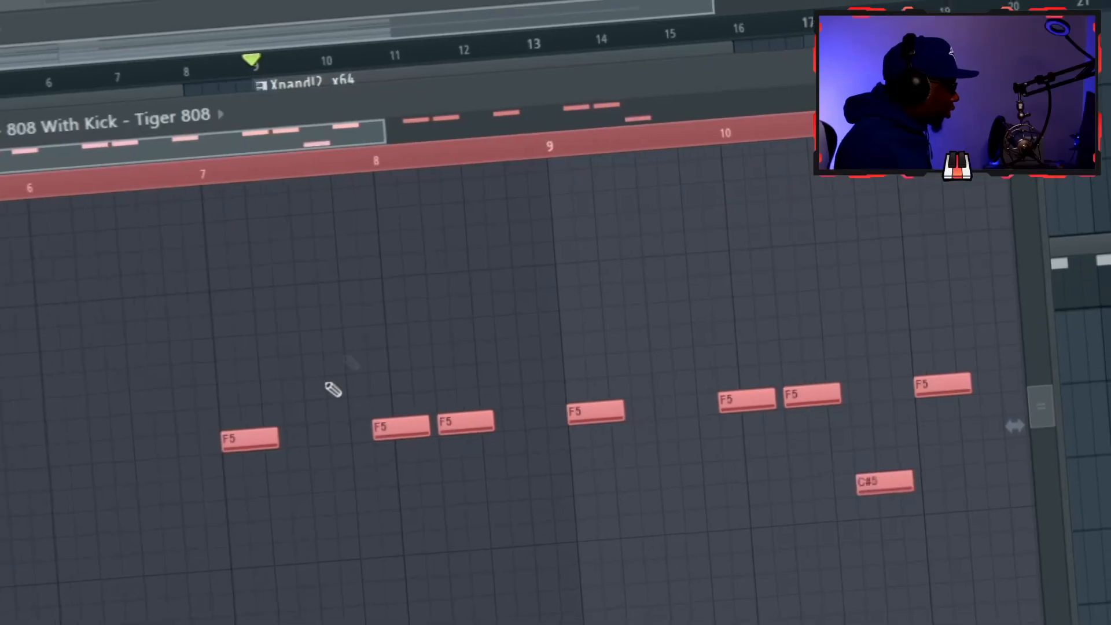
key("ctrl+a")
left_click_drag(516, 315, 2, 311)
left_click(315, 276)
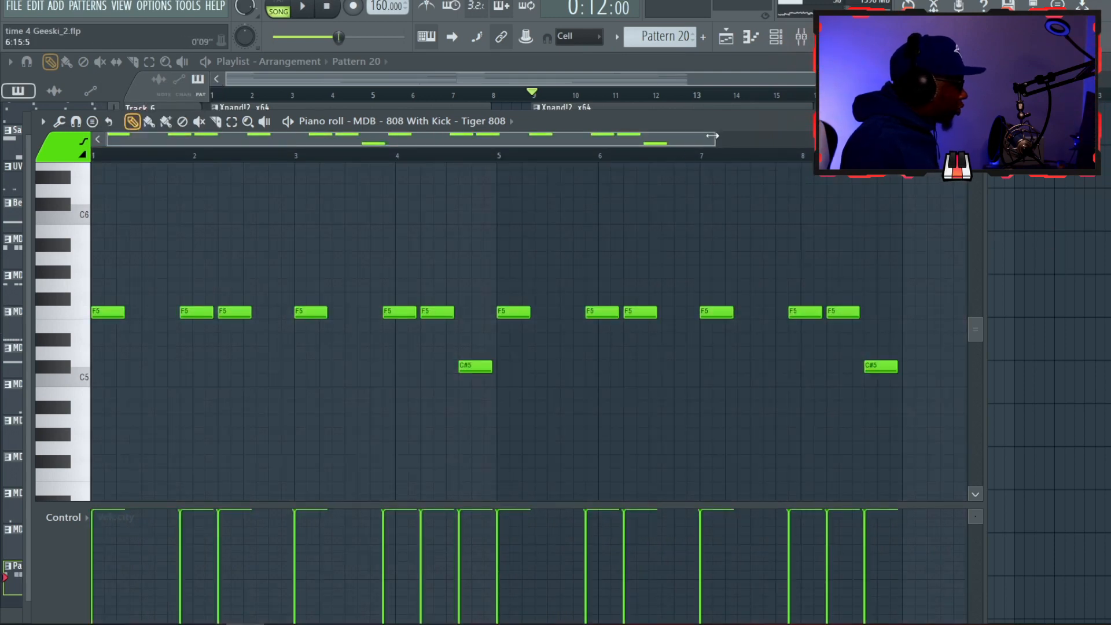
left_click_drag(712, 136, 449, 137)
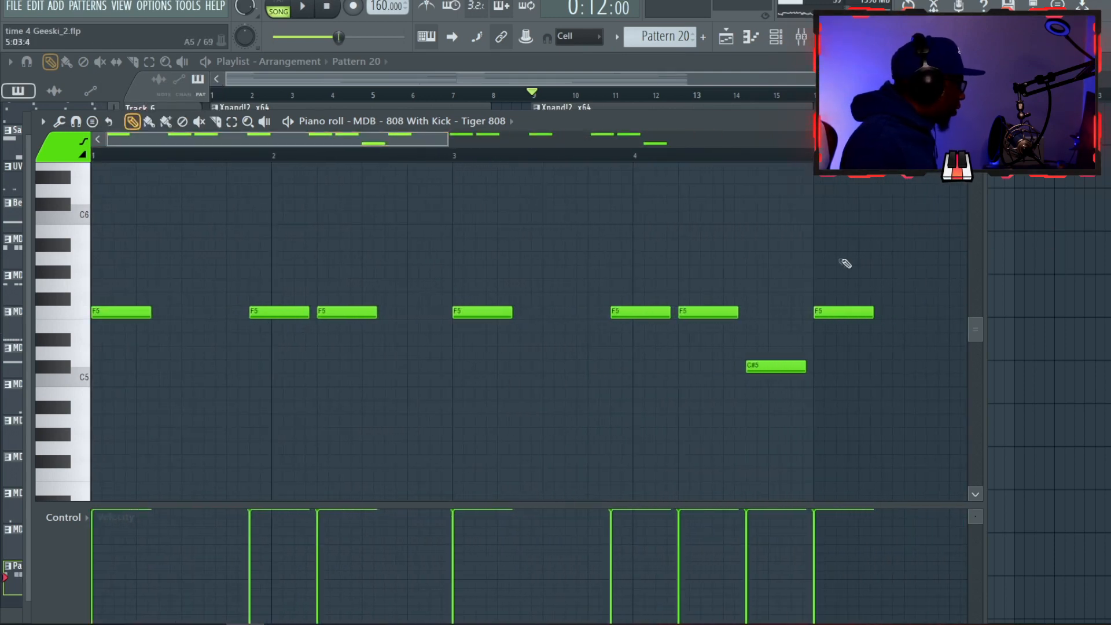
left_click(538, 105)
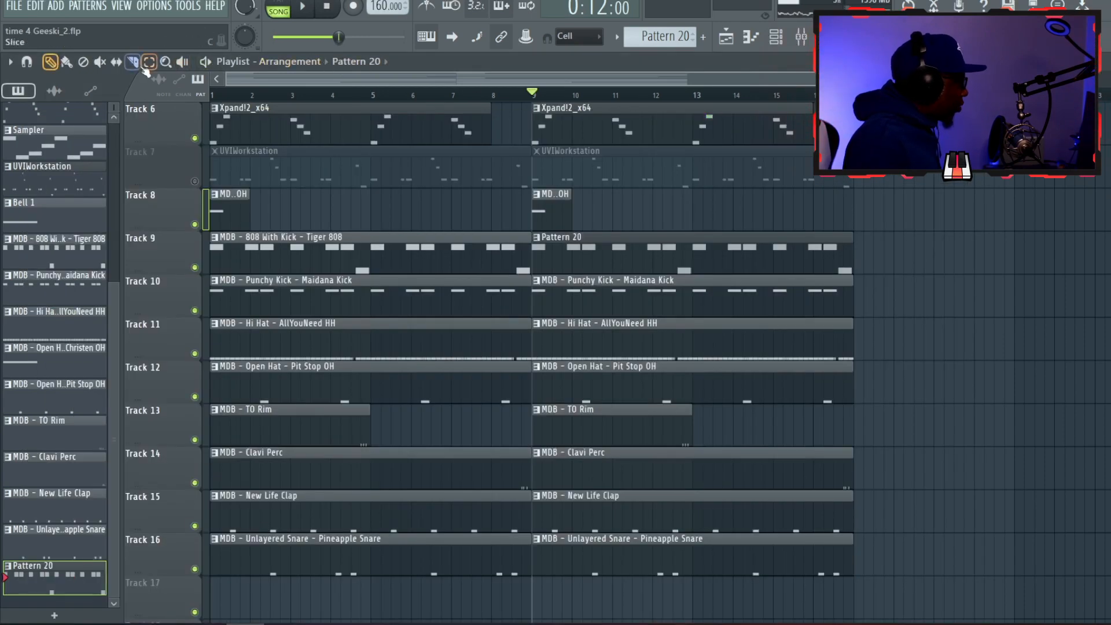
Select bars 9 to 16 for playback, add F5 808 hits in bars 1 and 2, and raise the hit ending bar 2 to C#6.
left_click_drag(533, 96, 778, 96)
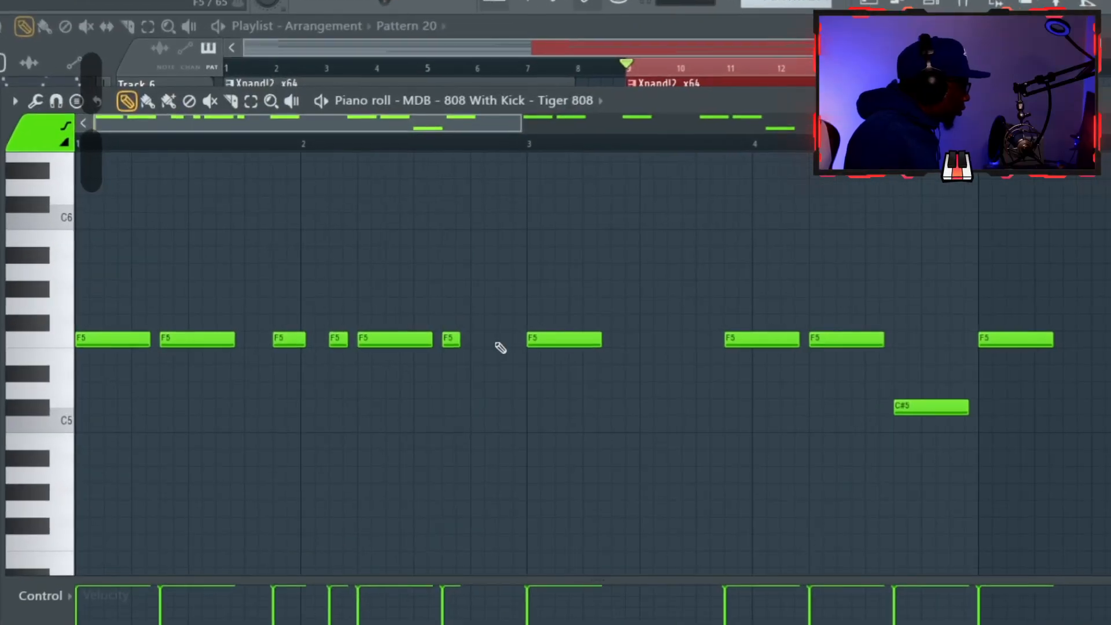
key("space")
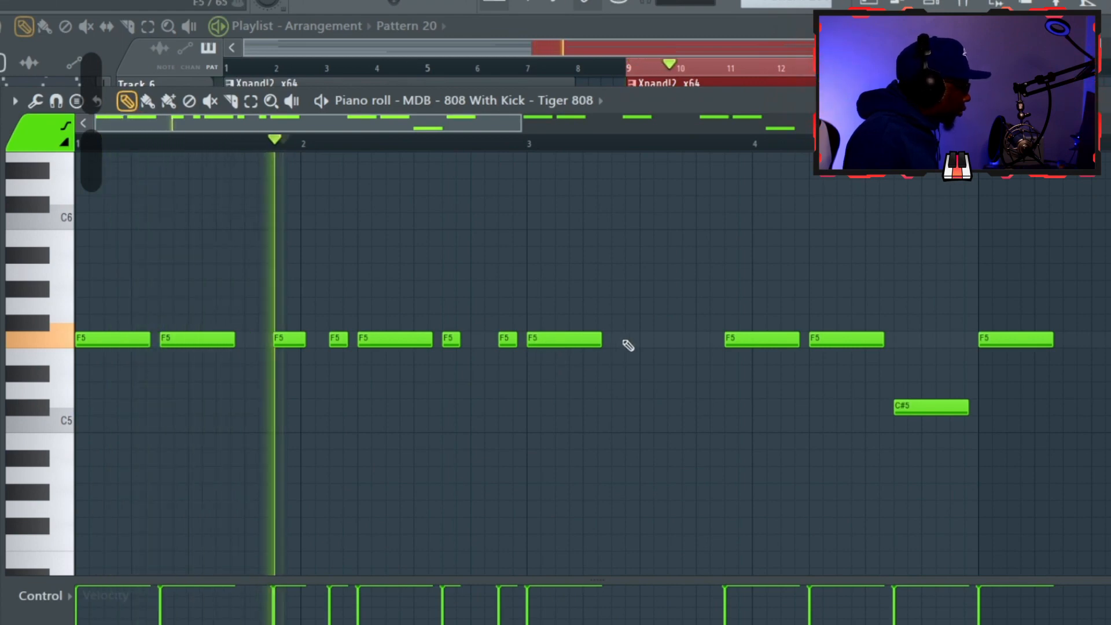
key("space")
left_click_drag(504, 336, 504, 224)
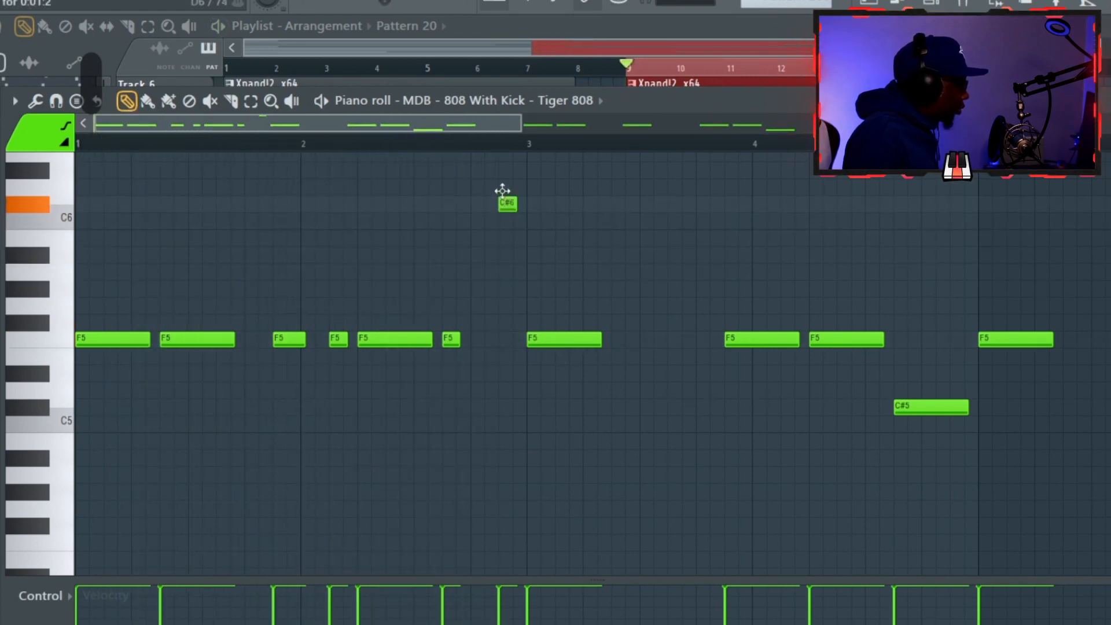
key("space")
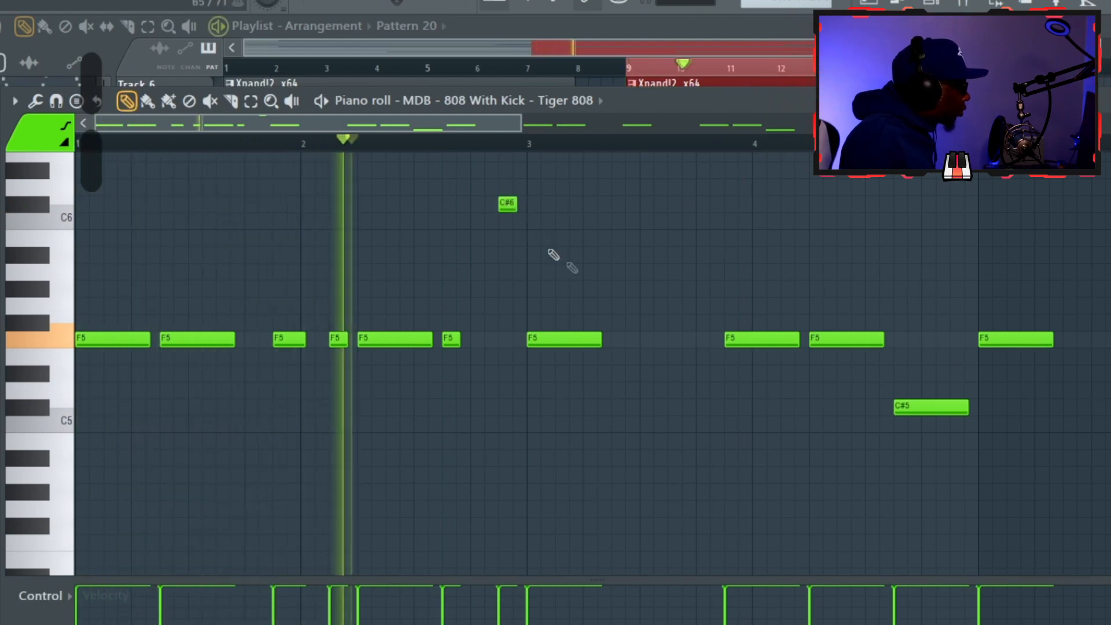
Add F5 808 hits late in bar 3 and early in bar 4, and end bar 4 with a shortened C#5 and a short C5.
key("space")
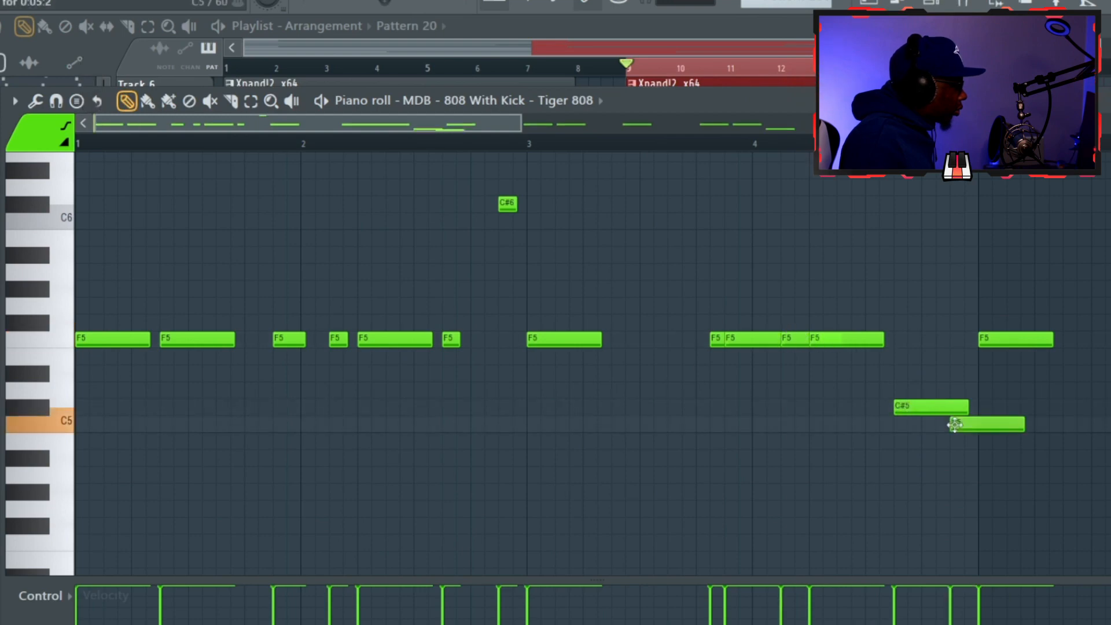
key("space")
left_click_drag(1024, 424, 940, 410)
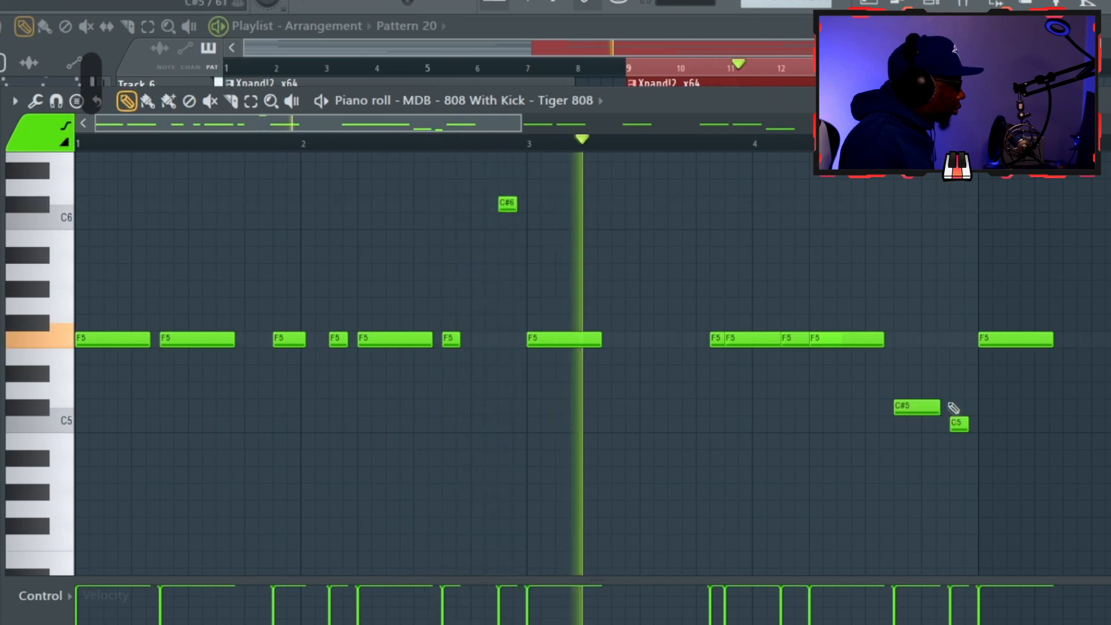
Clear the old 808 notes from bars 5 to 8 and paste a copy of the edited first four bars there.
left_click_drag(522, 123, 552, 123)
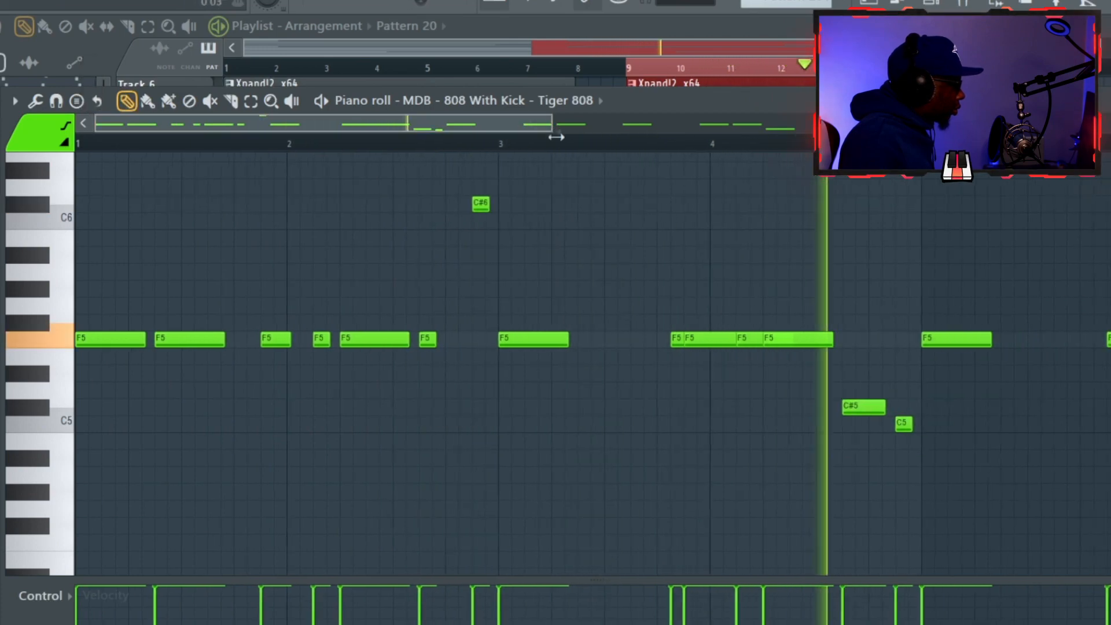
key("ctrl+z")
right_click(562, 339)
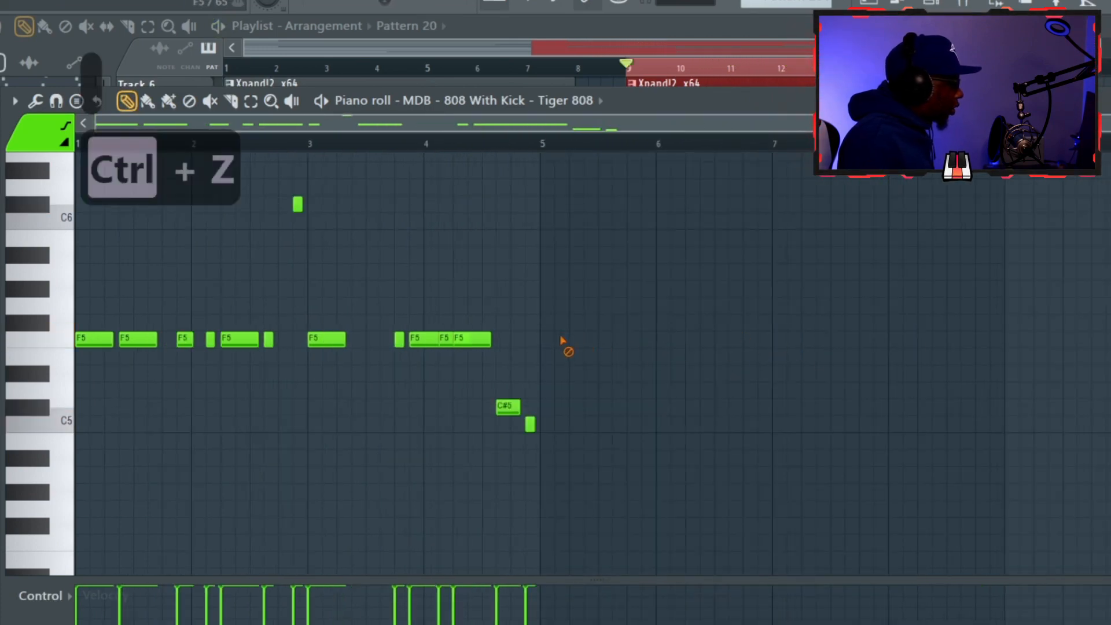
key("ctrl+c")
scroll(706, 149, "right", 5)
key("ctrl+v")
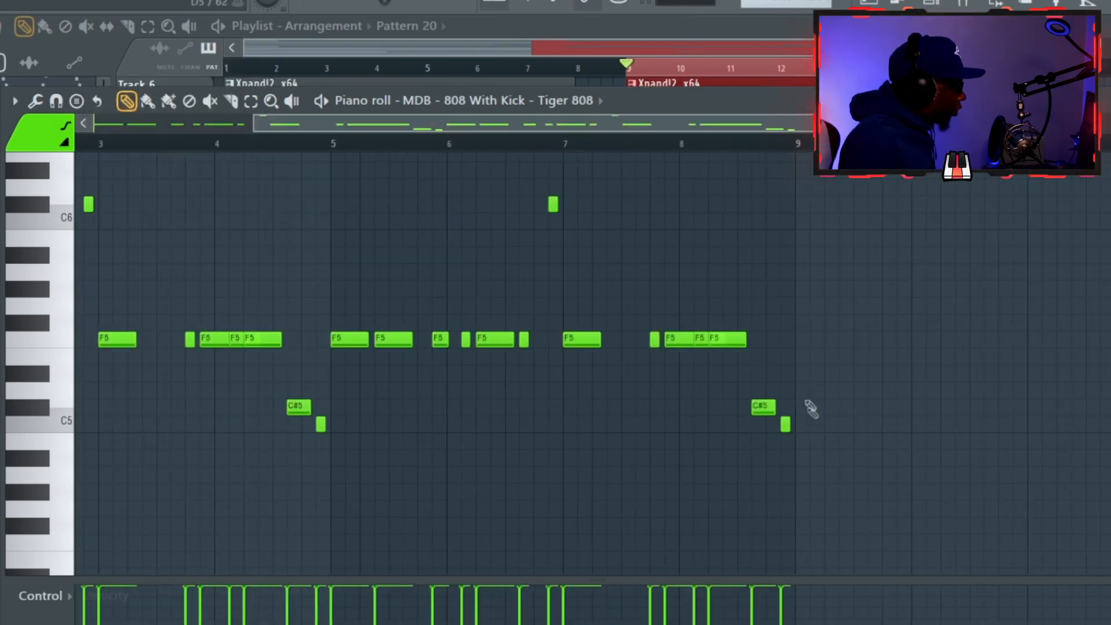
Set the piano roll snap to 1/6 beat and replace the ending of bar 8 with four short C#6 hits and a C#5.
scroll(405, 260, "up", 3)
left_click(56, 101)
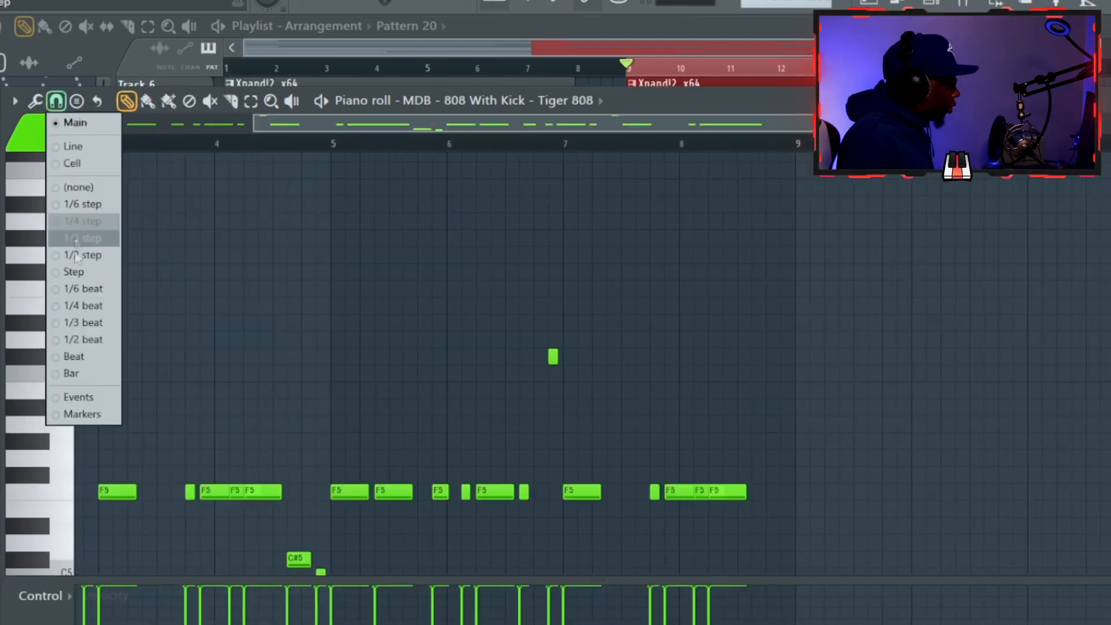
left_click(84, 288)
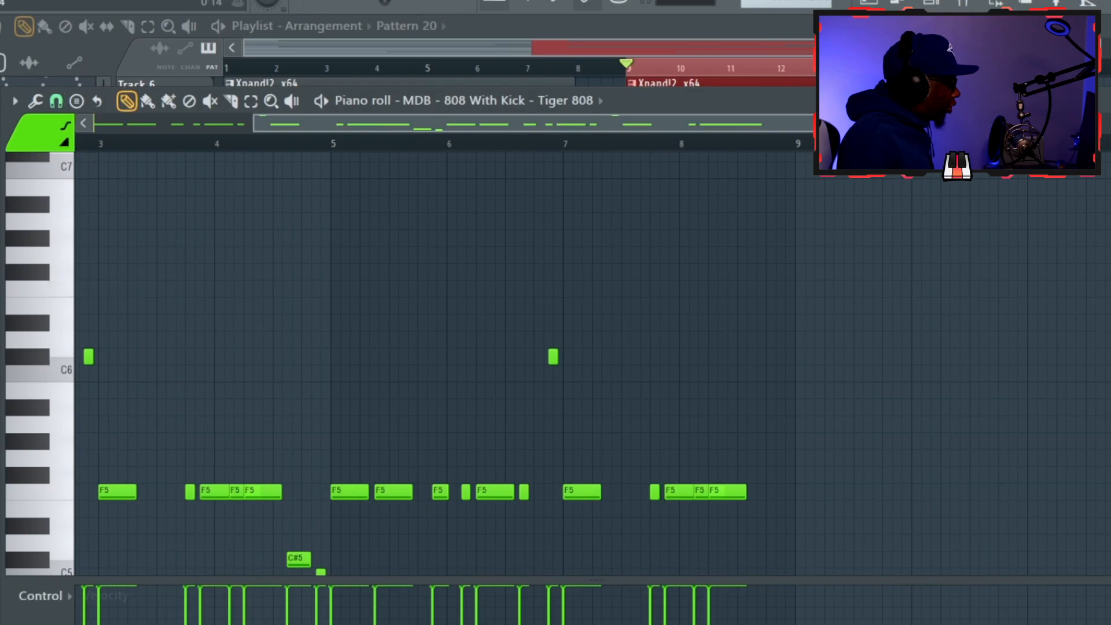
scroll(440, 348, "up", 2)
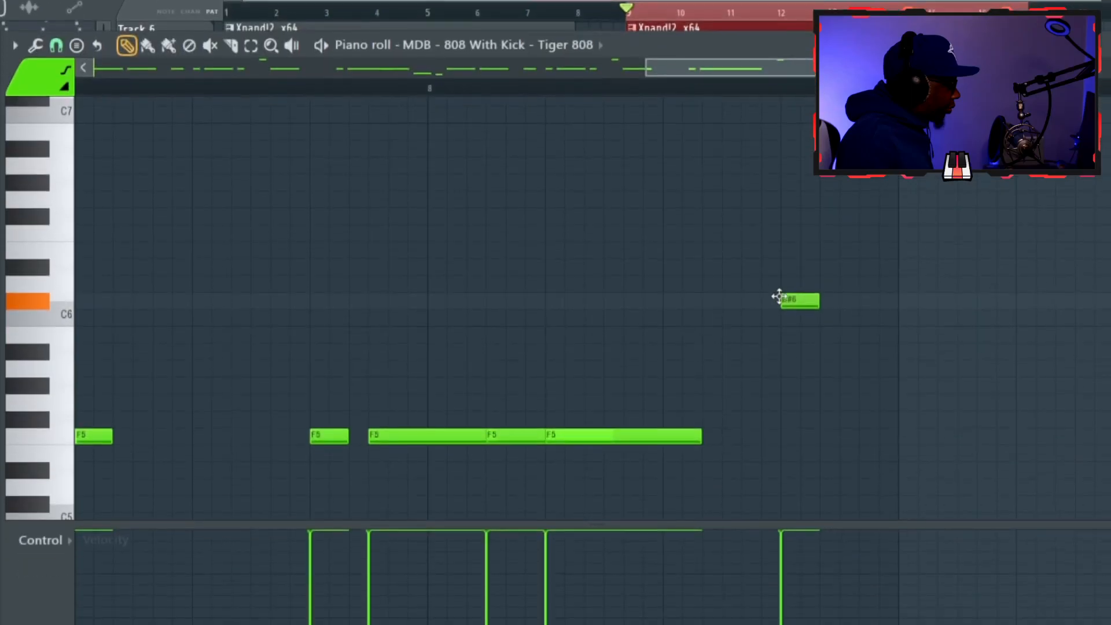
left_click(816, 298)
left_click_drag(846, 297, 851, 515)
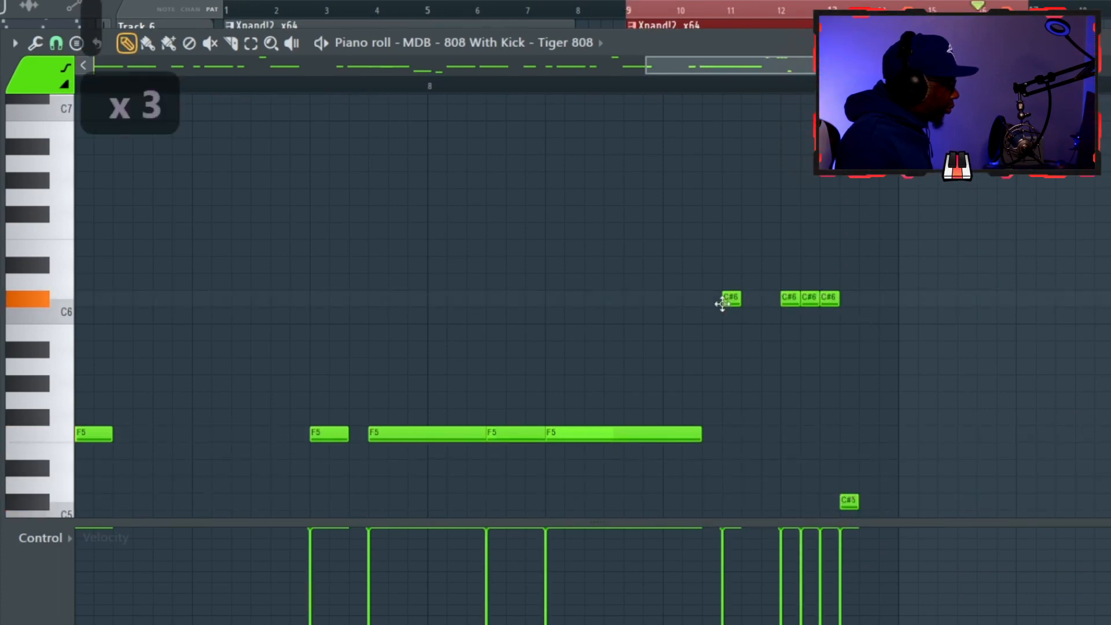
Play the 808 fill ending bar 8 and raise the middle hit of its three consecutive C#6 notes to F6.
key("space")
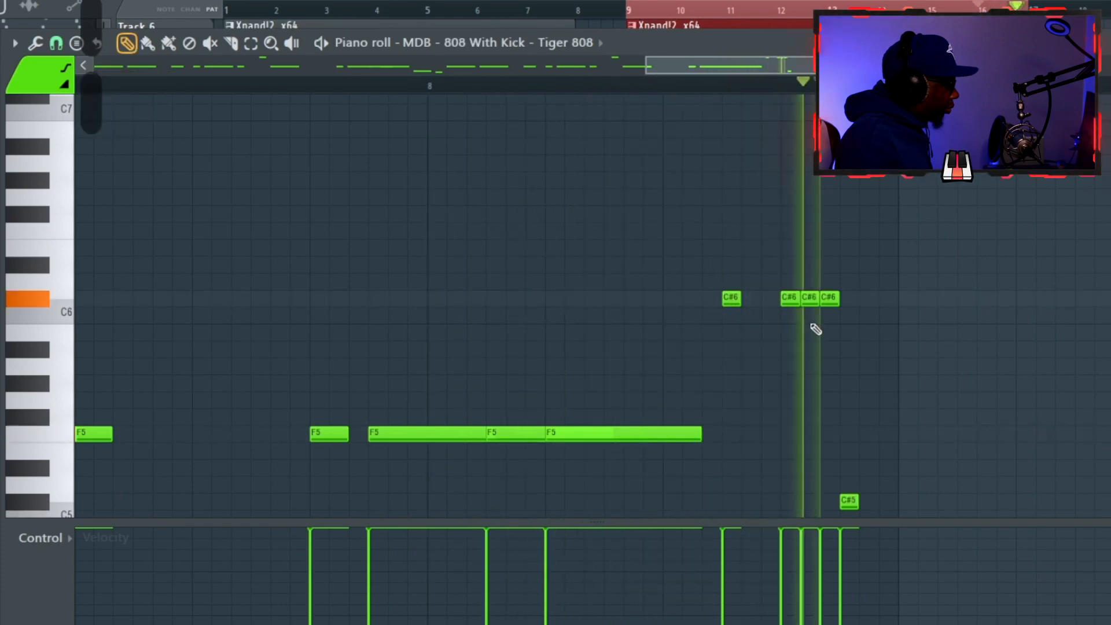
scroll(1054, 288, "down", 3)
left_click_drag(1054, 288, 1057, 221)
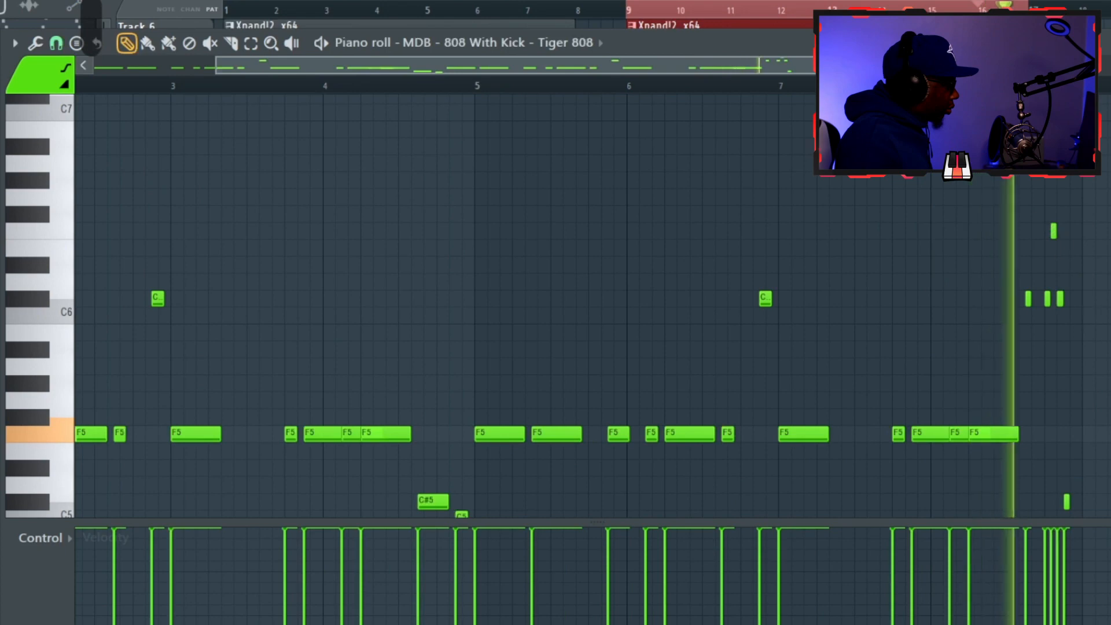